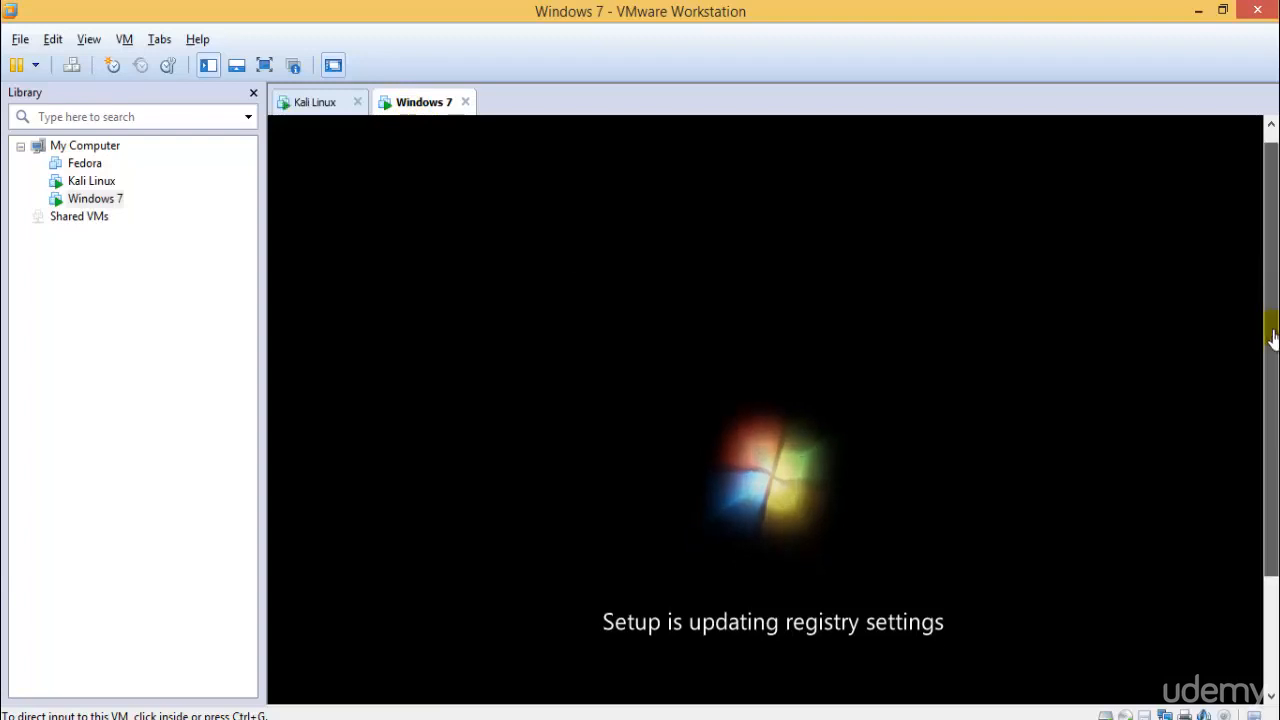
- Switch to the Kali Linux VM and boot the normal Kali entry from GRUB, not recovery mode
left_click(312, 104)
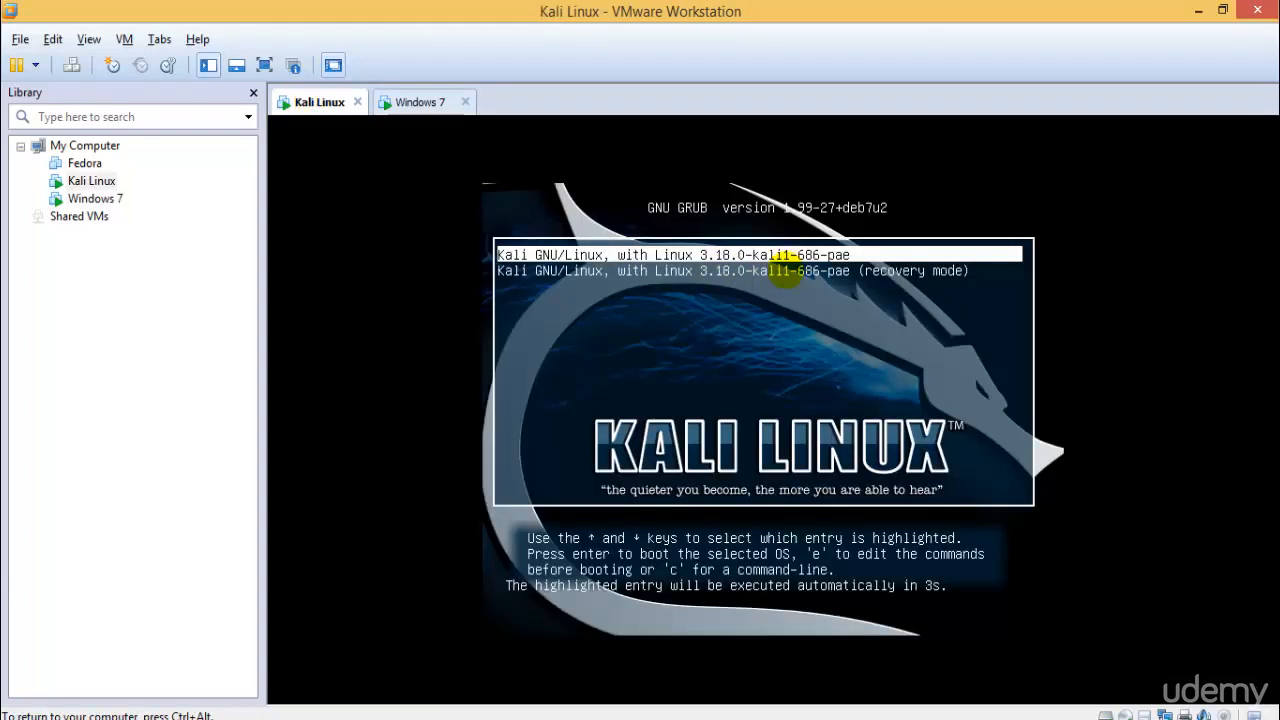
key("Down")
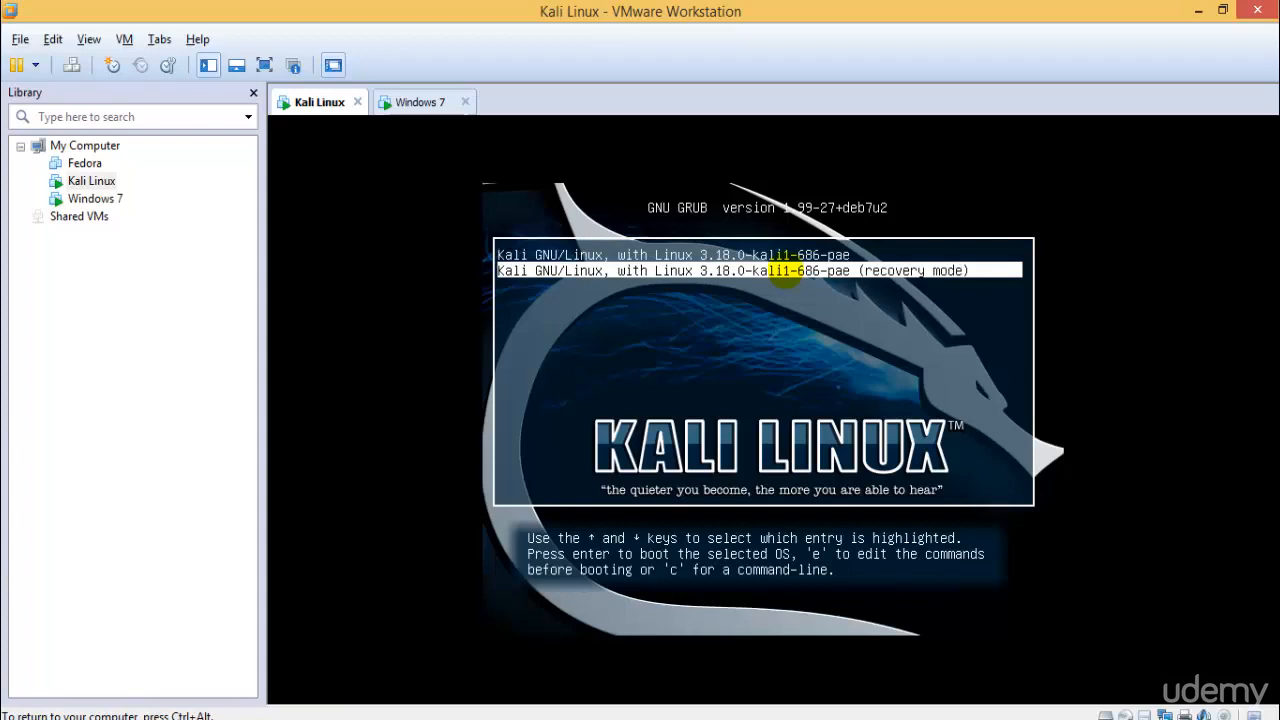
key("Up")
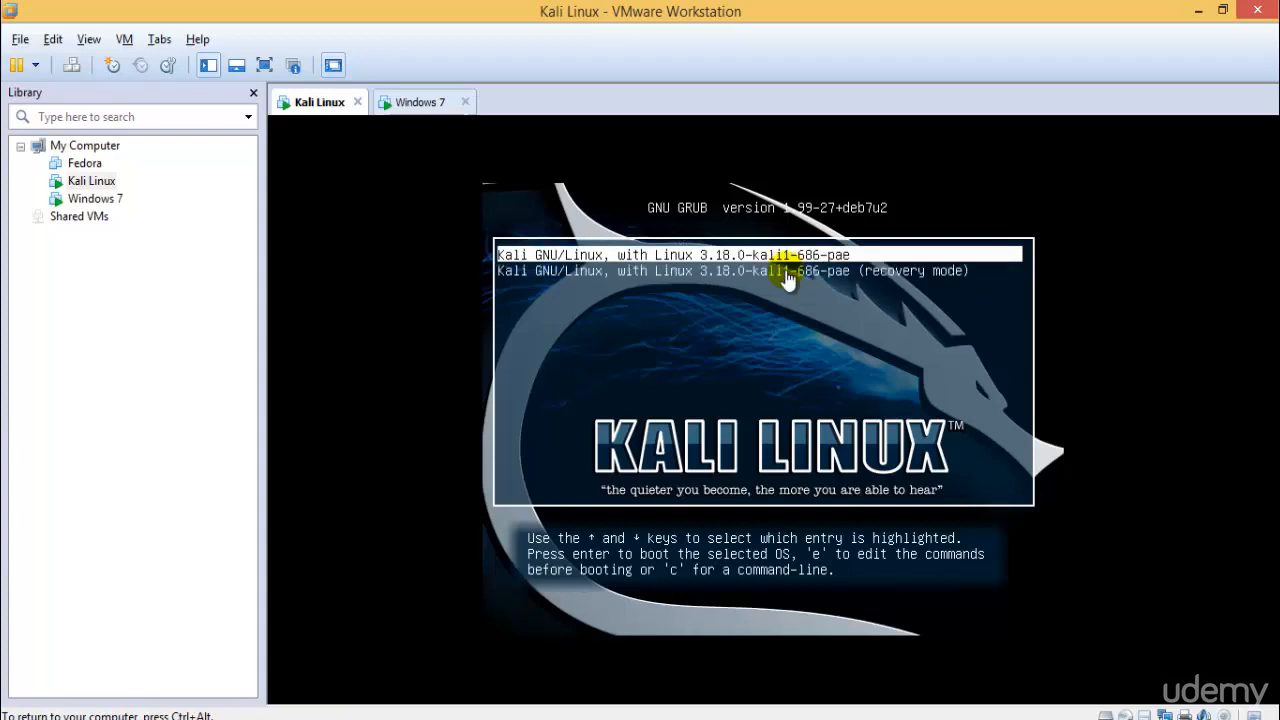
key("Down")
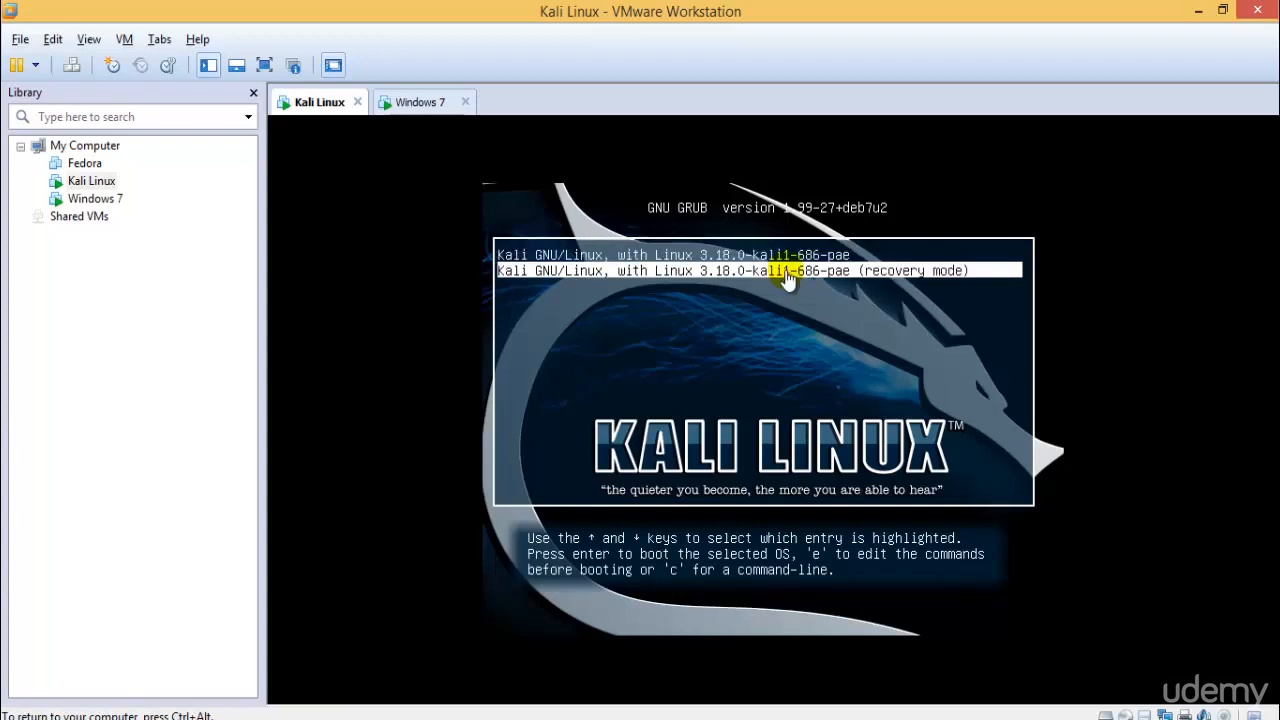
key("Up")
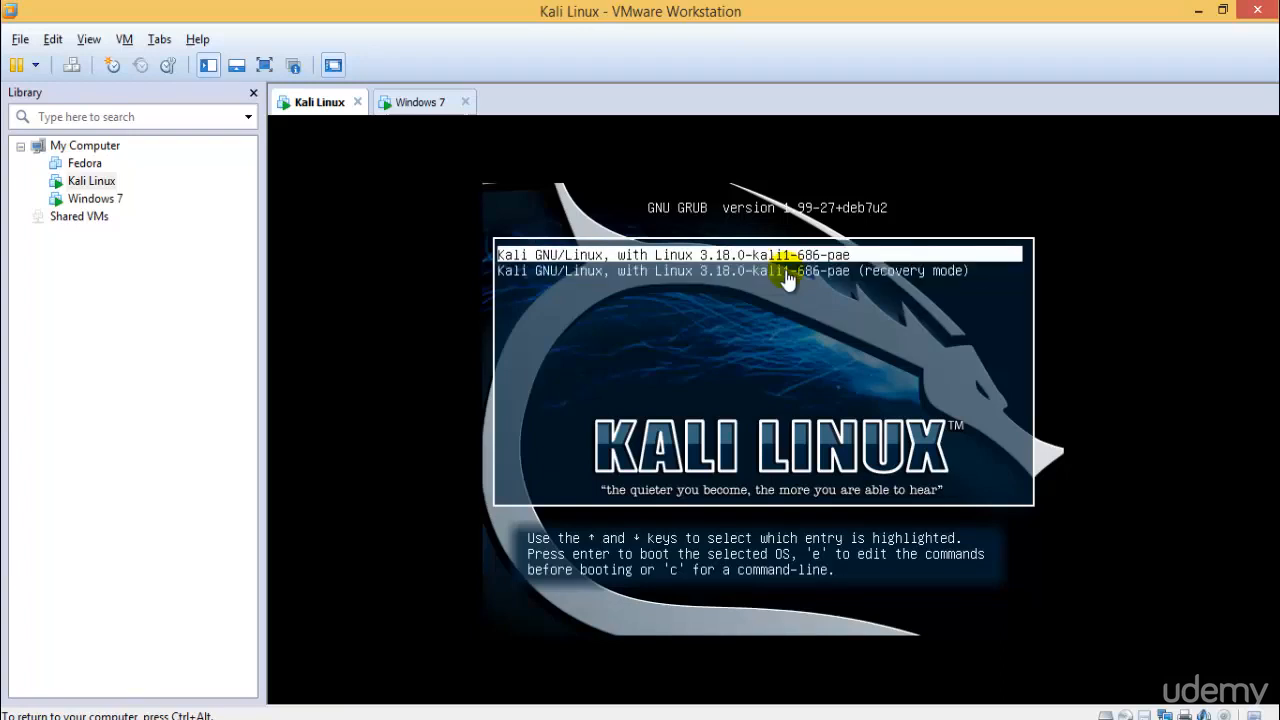
key("Return")
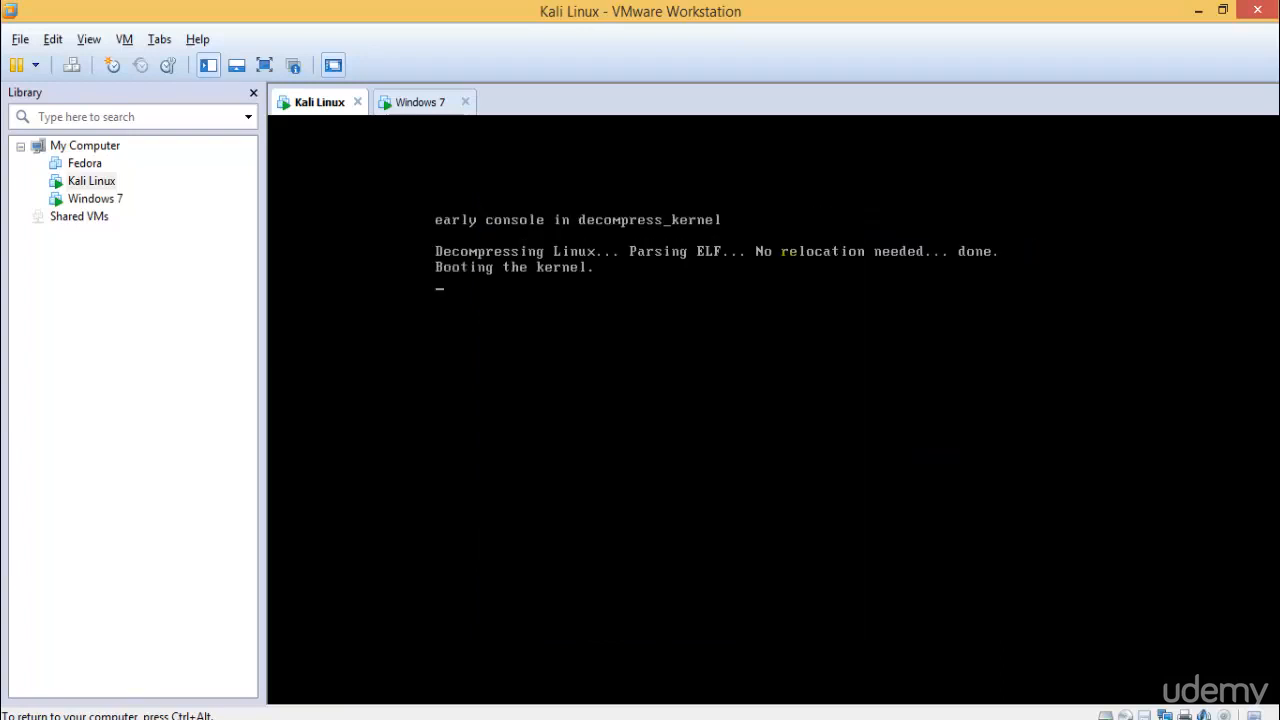
- Show the Kali VM in full screen while it boots
left_click(264, 65)
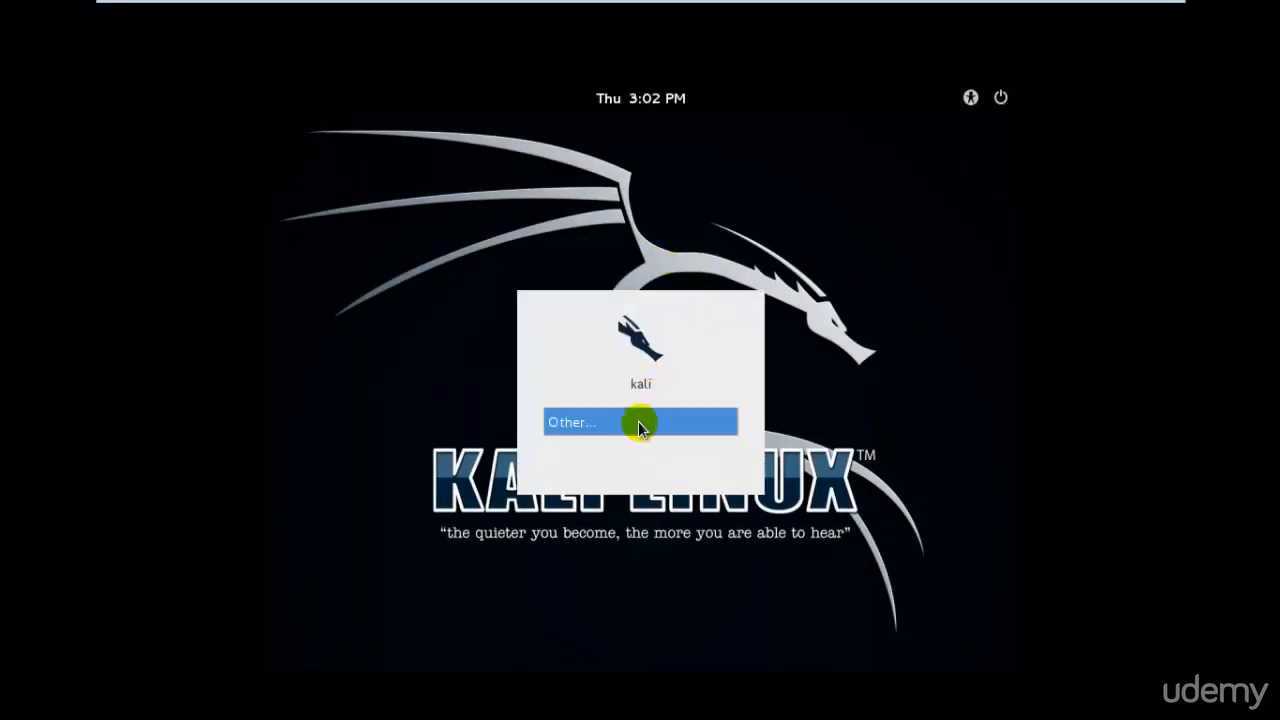
- Log in to Kali through Other... as root with the root password
left_click(632, 423)
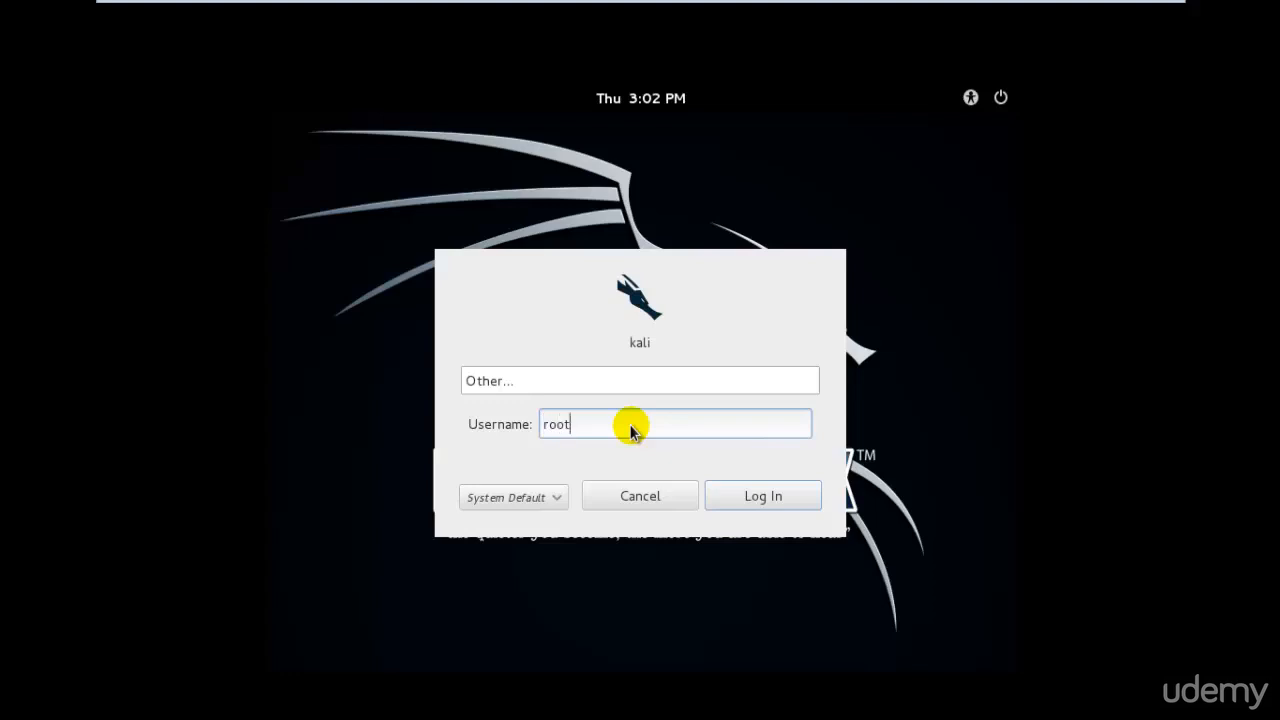
key("Return")
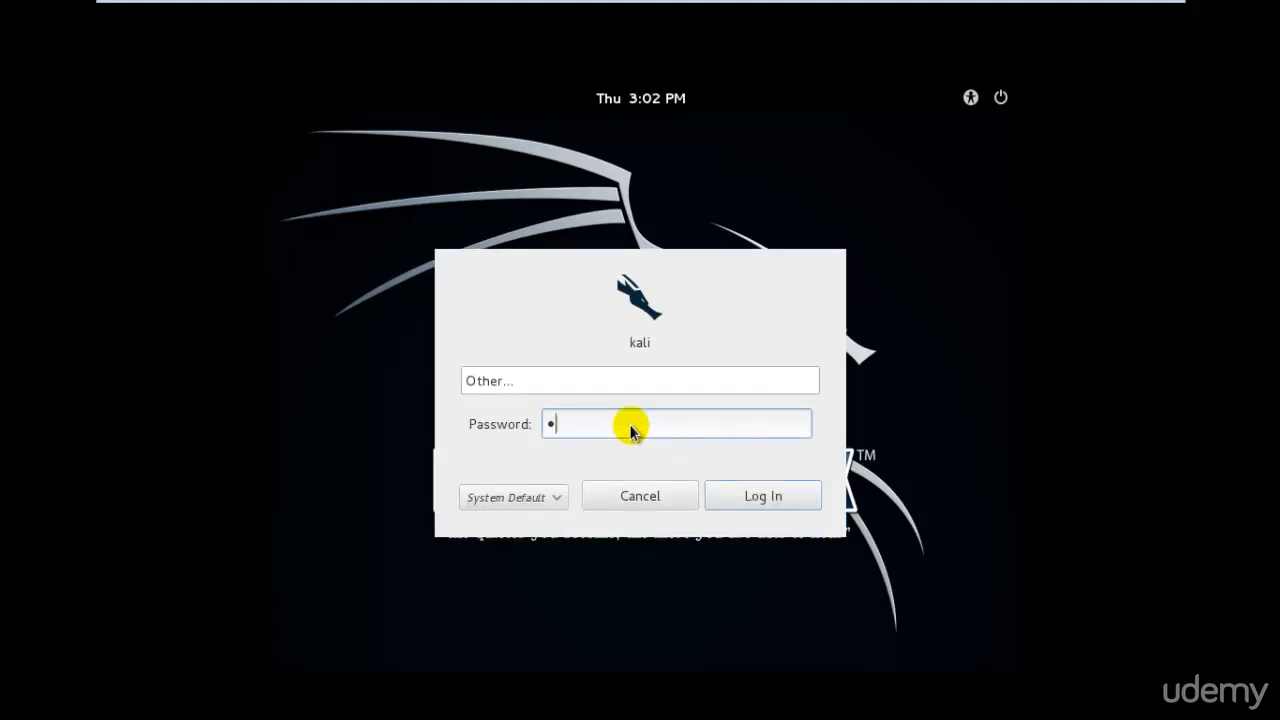
key("Return")
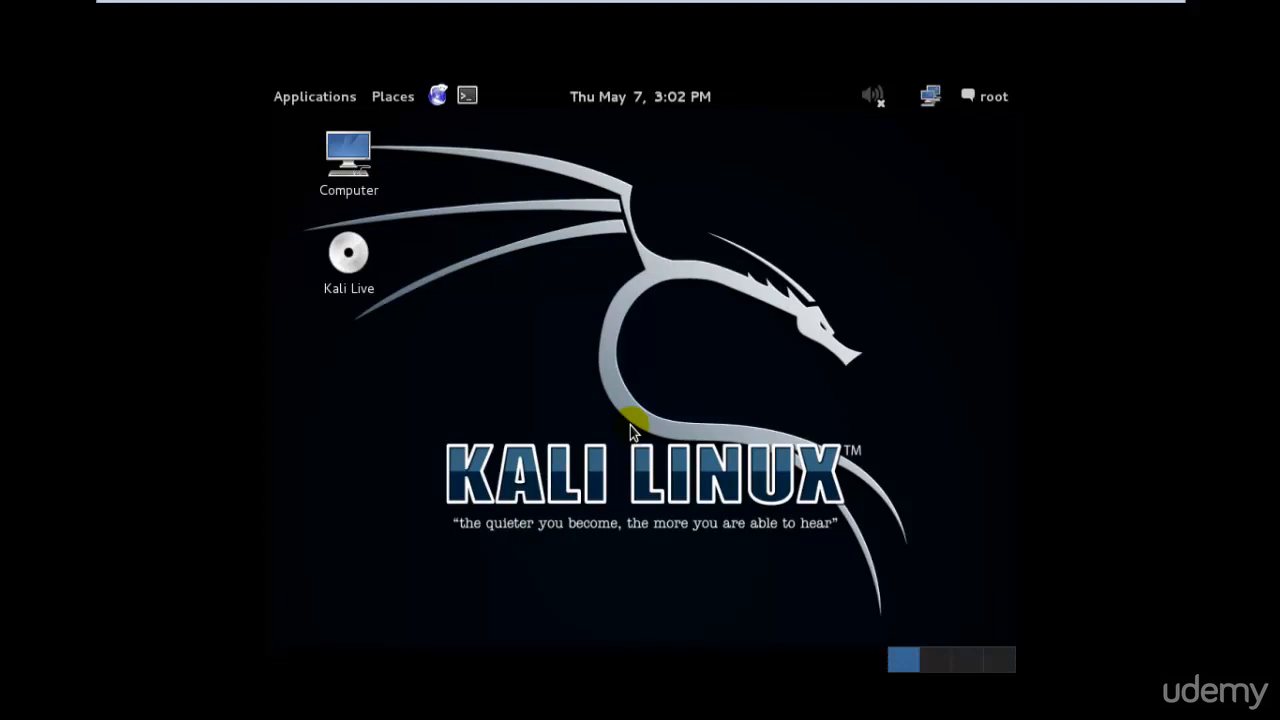
- Open System Settings from the Kali root user menu and exit full screen
left_click(993, 97)
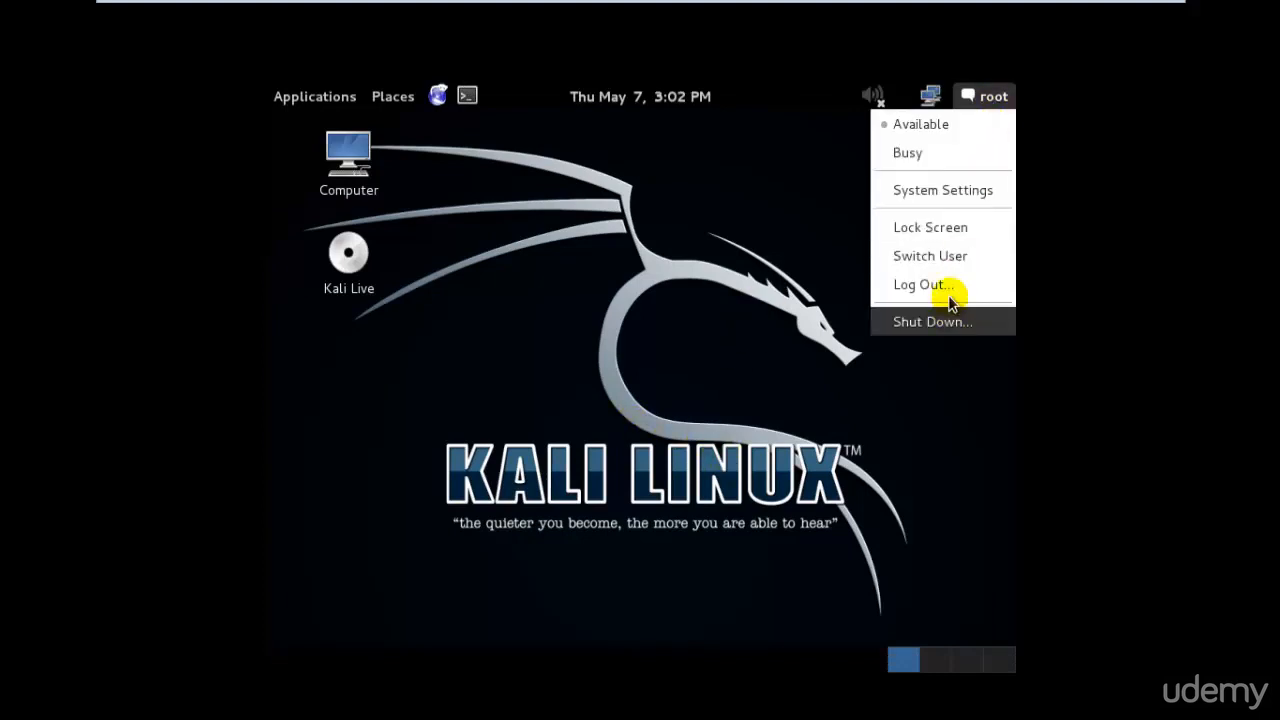
left_click(962, 190)
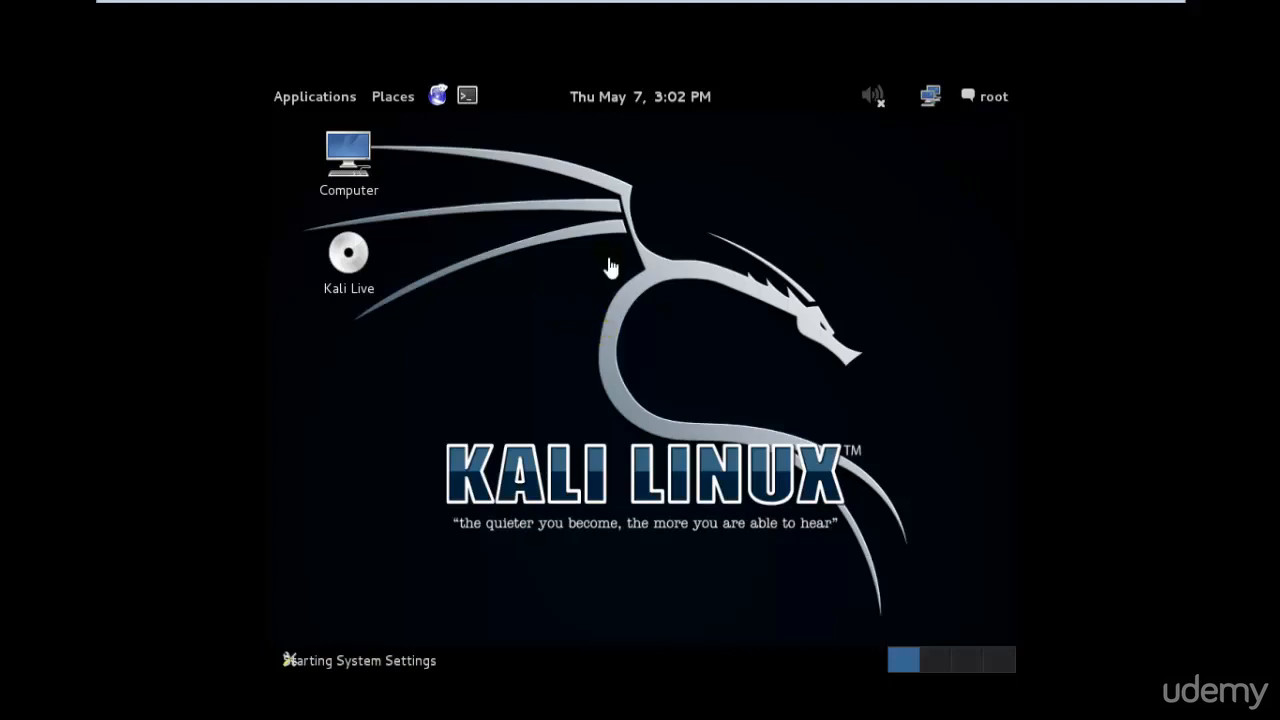
left_click(1141, 14)
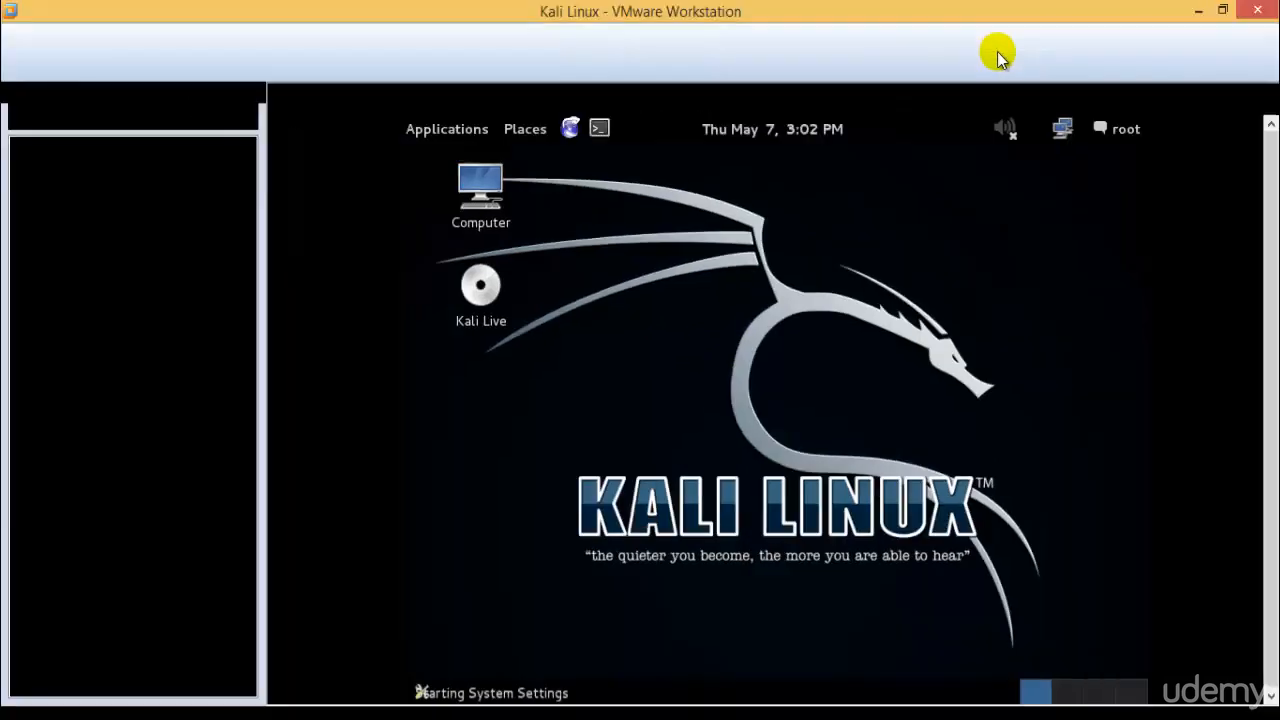
- Reselect the Kali Linux tab, return to full screen, and open the Displays settings
left_click(394, 103)
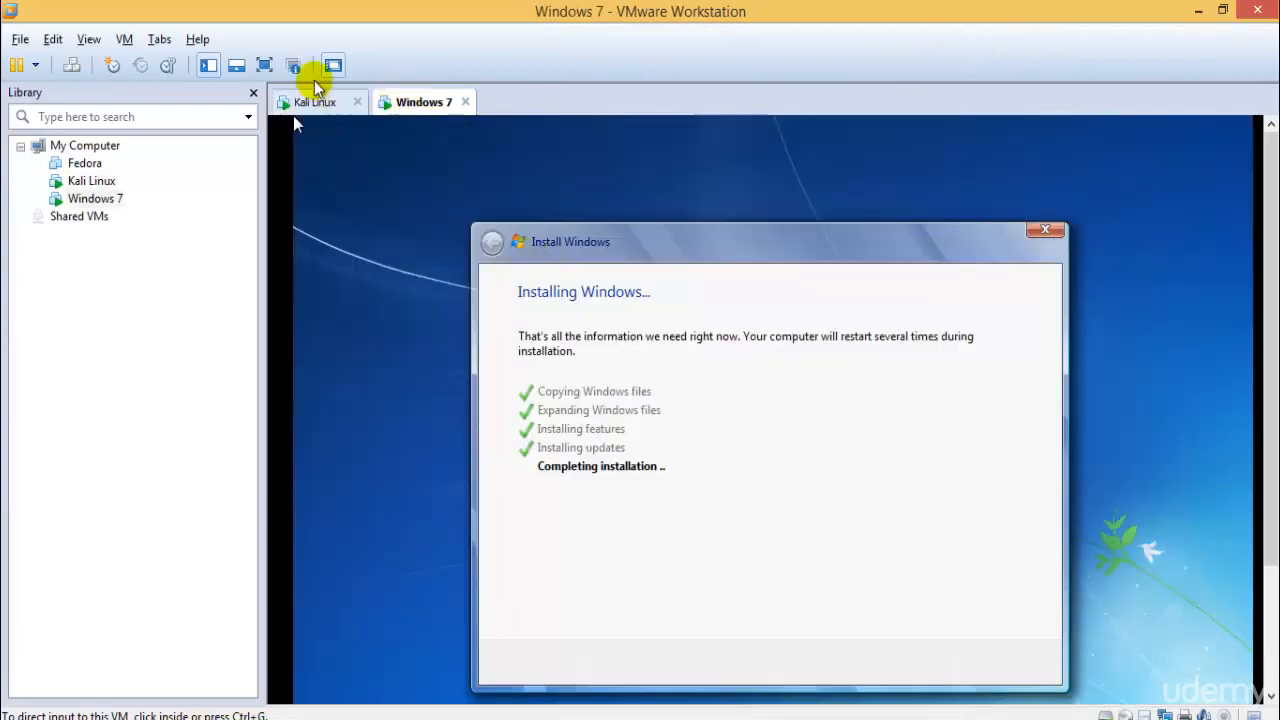
left_click(308, 102)
left_click(264, 65)
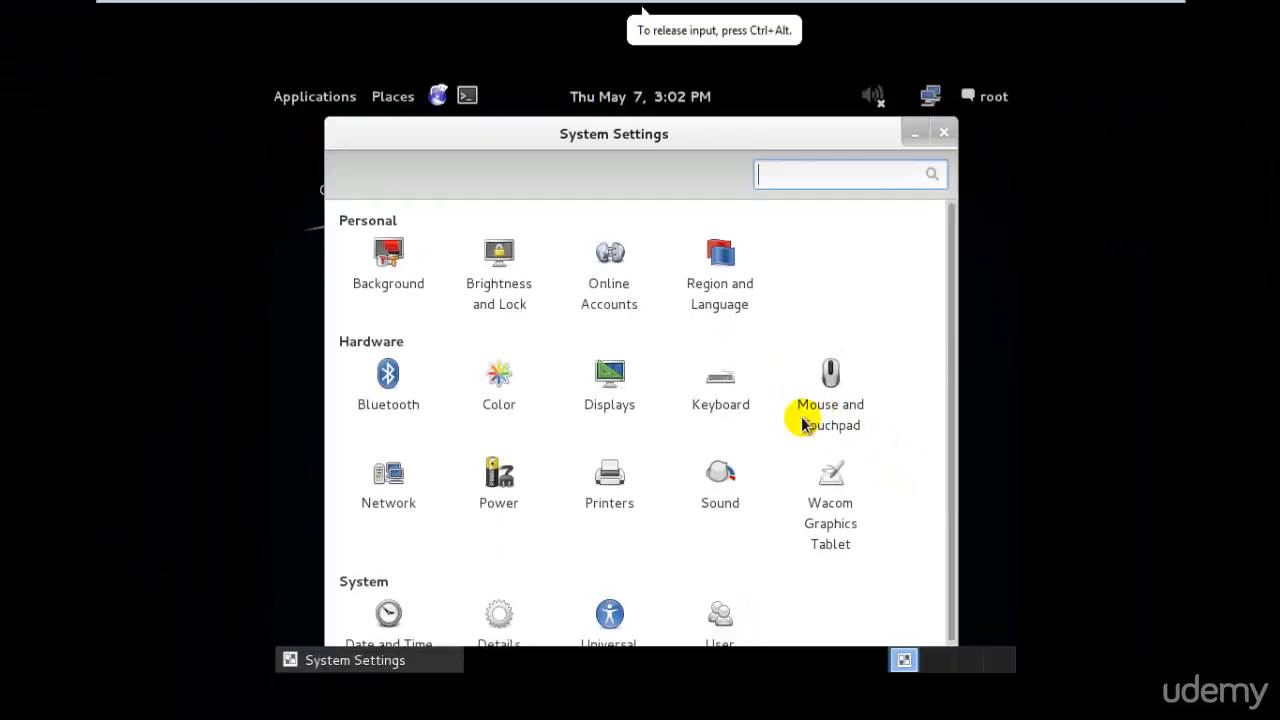
left_click_drag(953, 403, 974, 378)
left_click(609, 378)
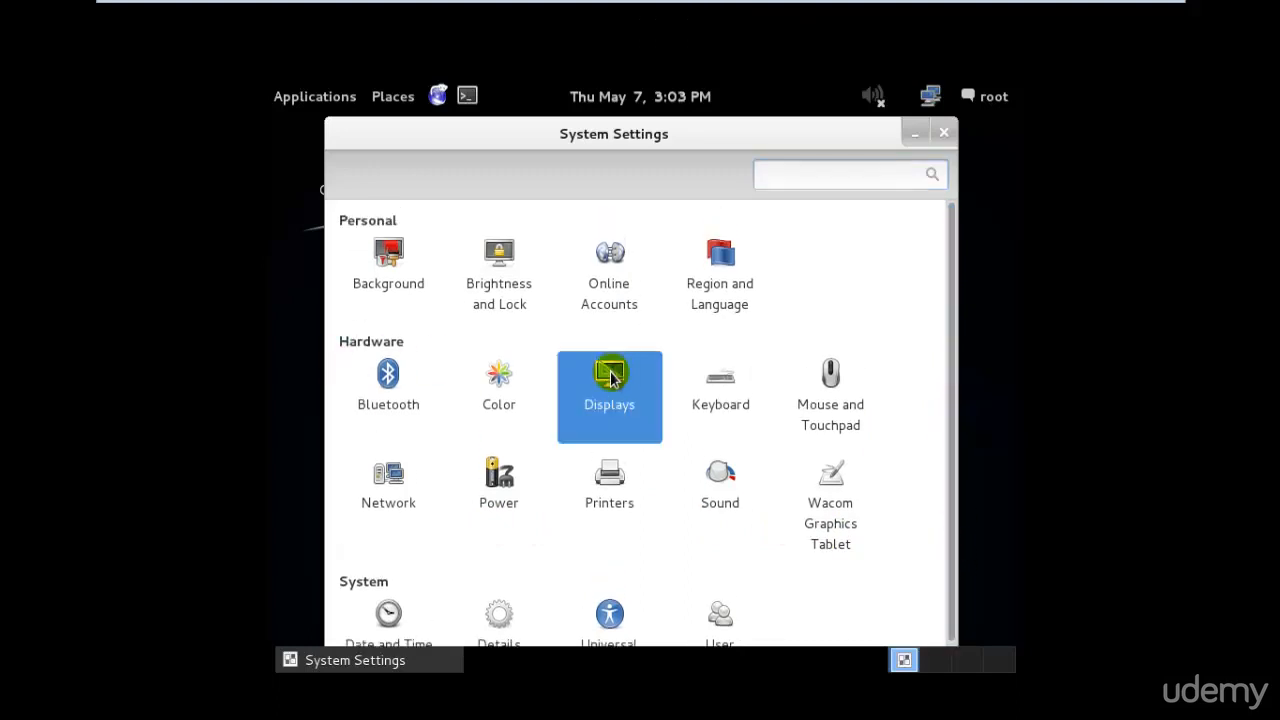
- Apply and keep a 1360 x 768 resolution, close Displays, and exit full screen
left_click(598, 478)
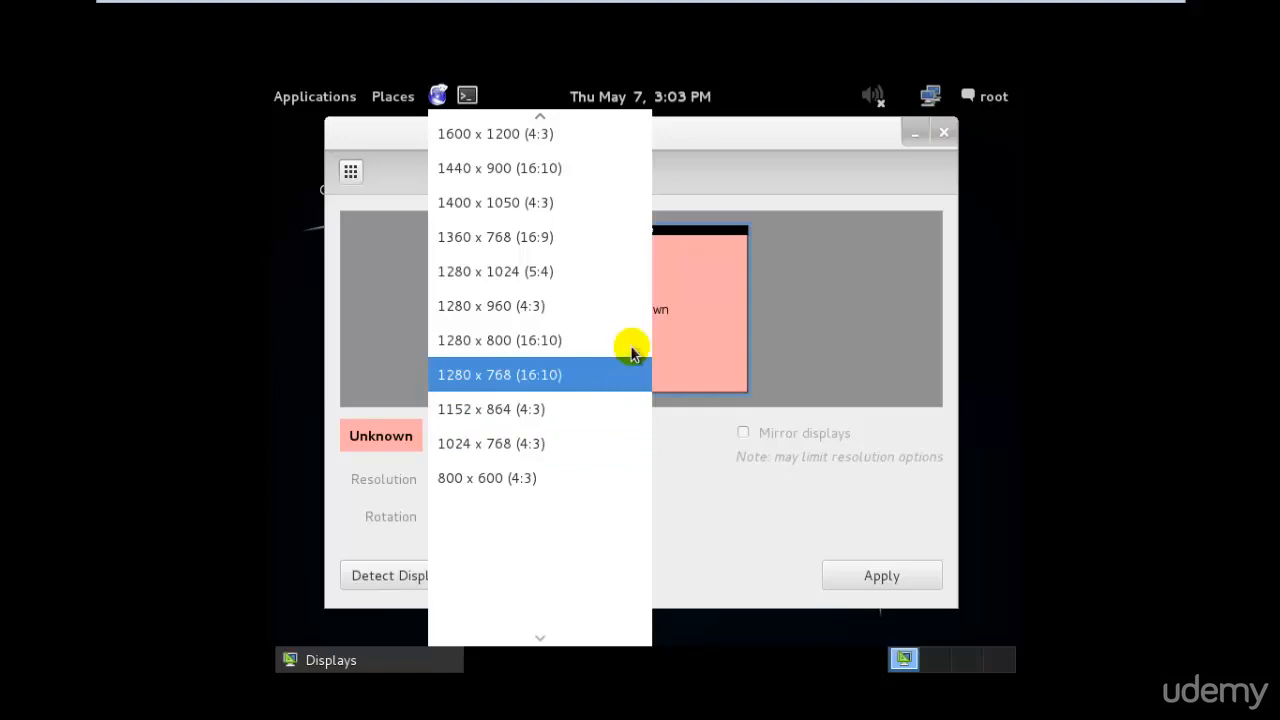
left_click(628, 246)
left_click(864, 578)
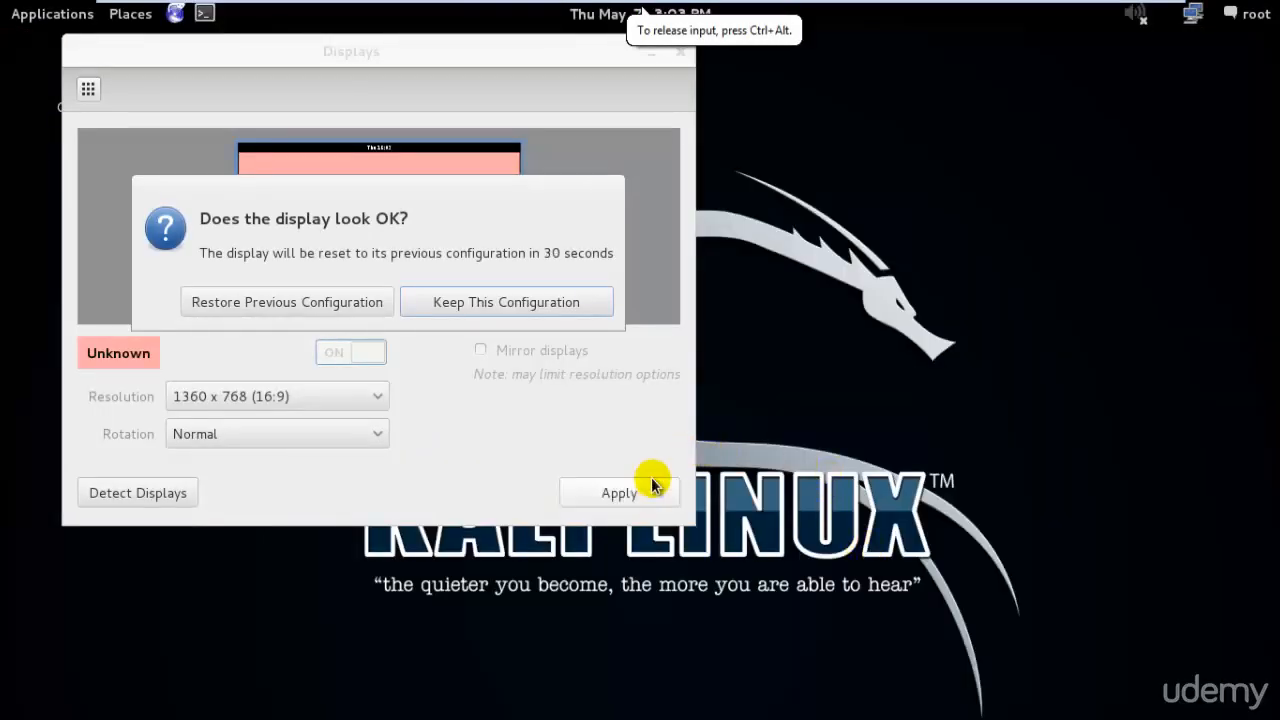
left_click(459, 305)
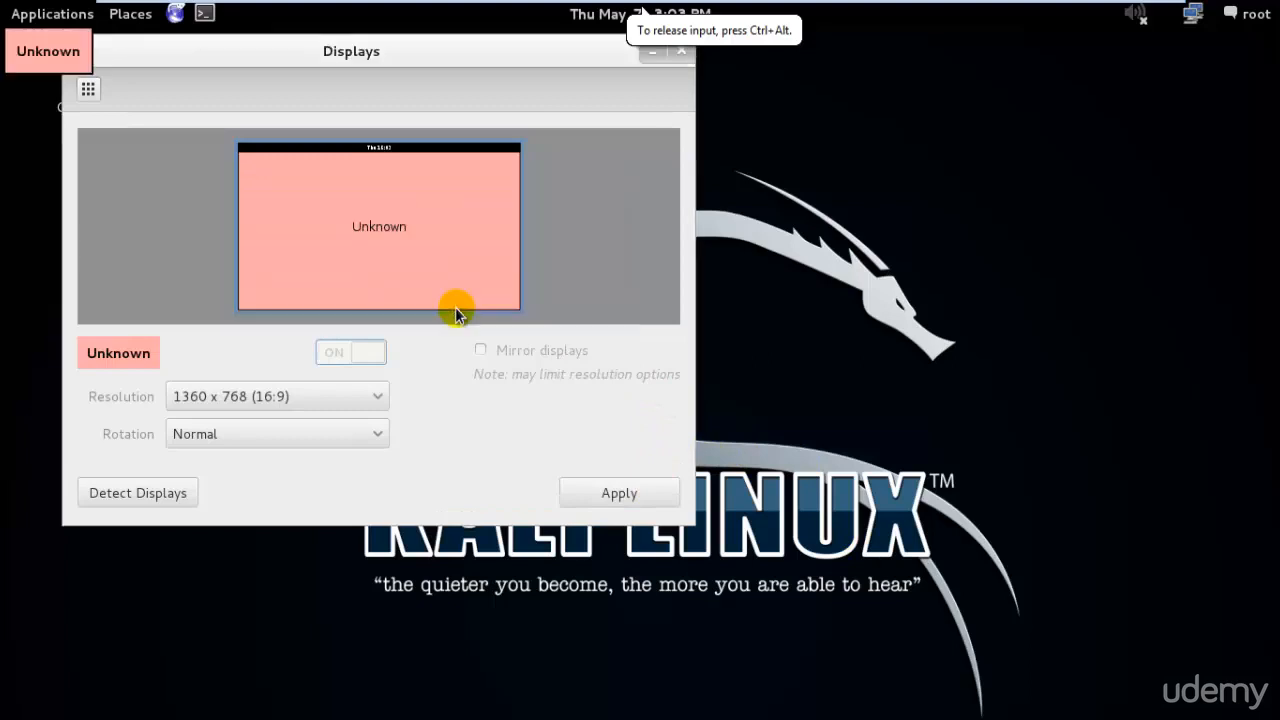
left_click(681, 51)
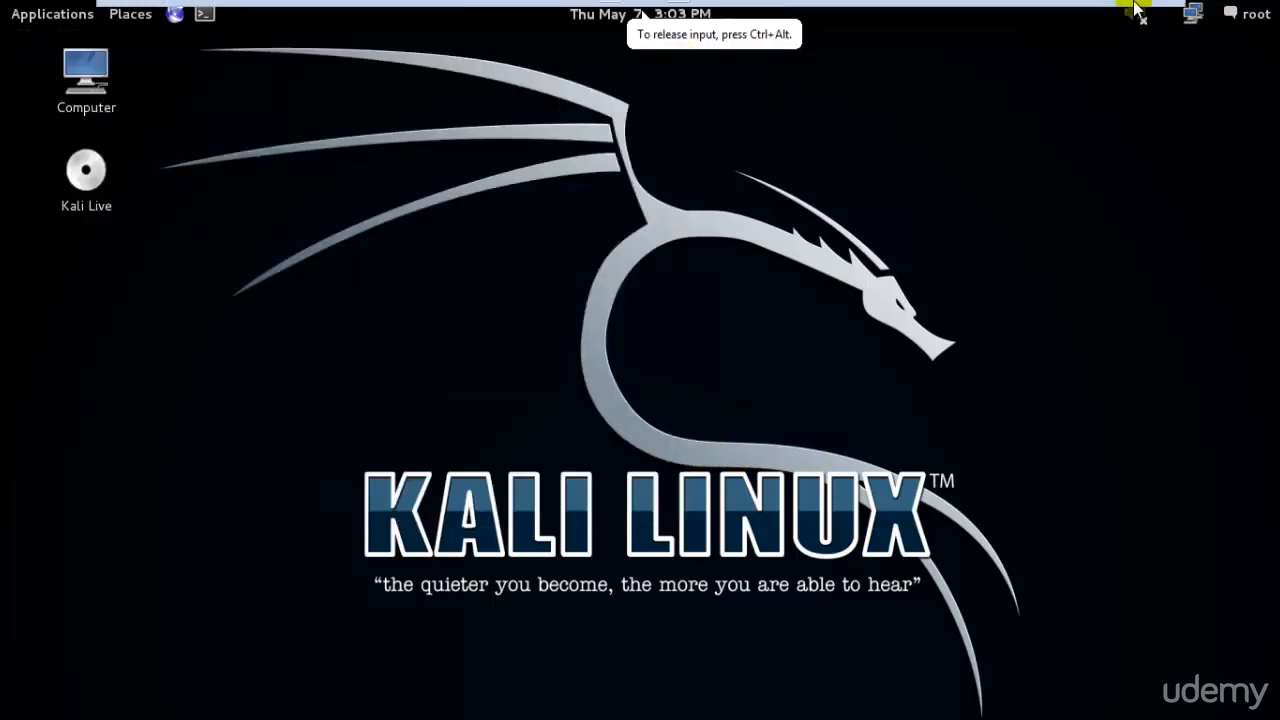
left_click(1138, 15)
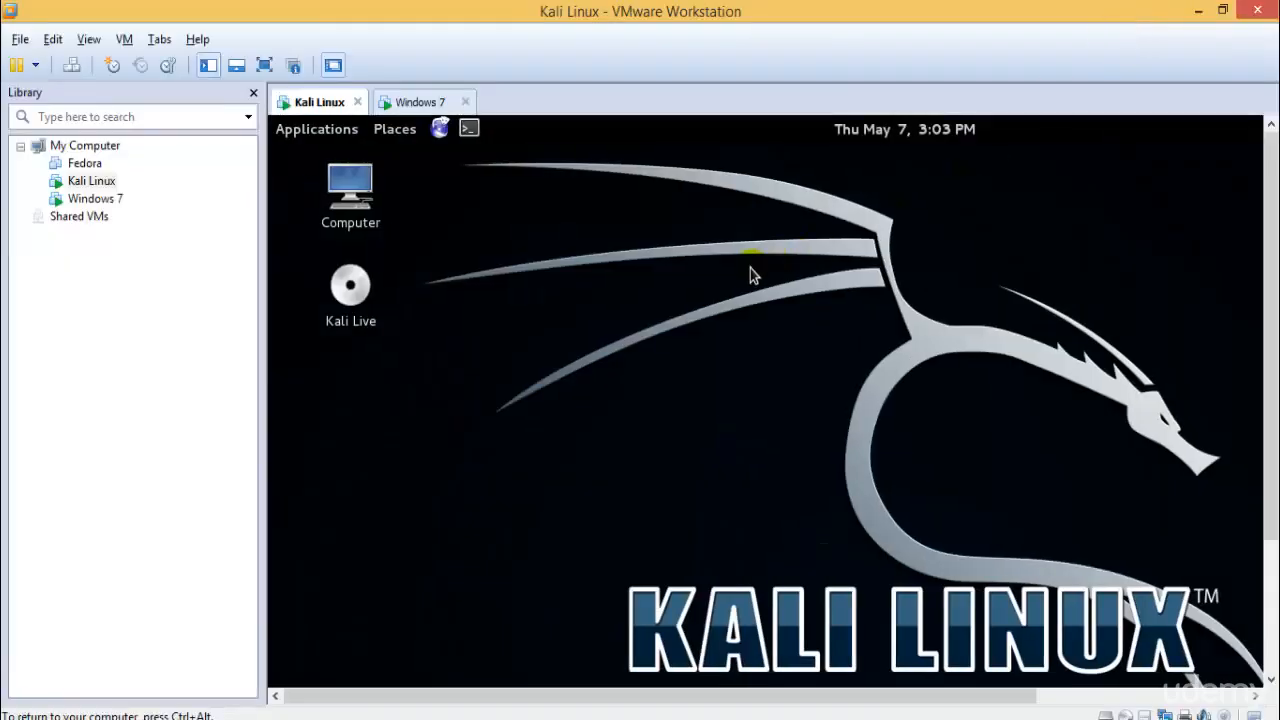
- Start the VMware Tools installation for the Kali VM and dismiss its instructions message
right_click(82, 186)
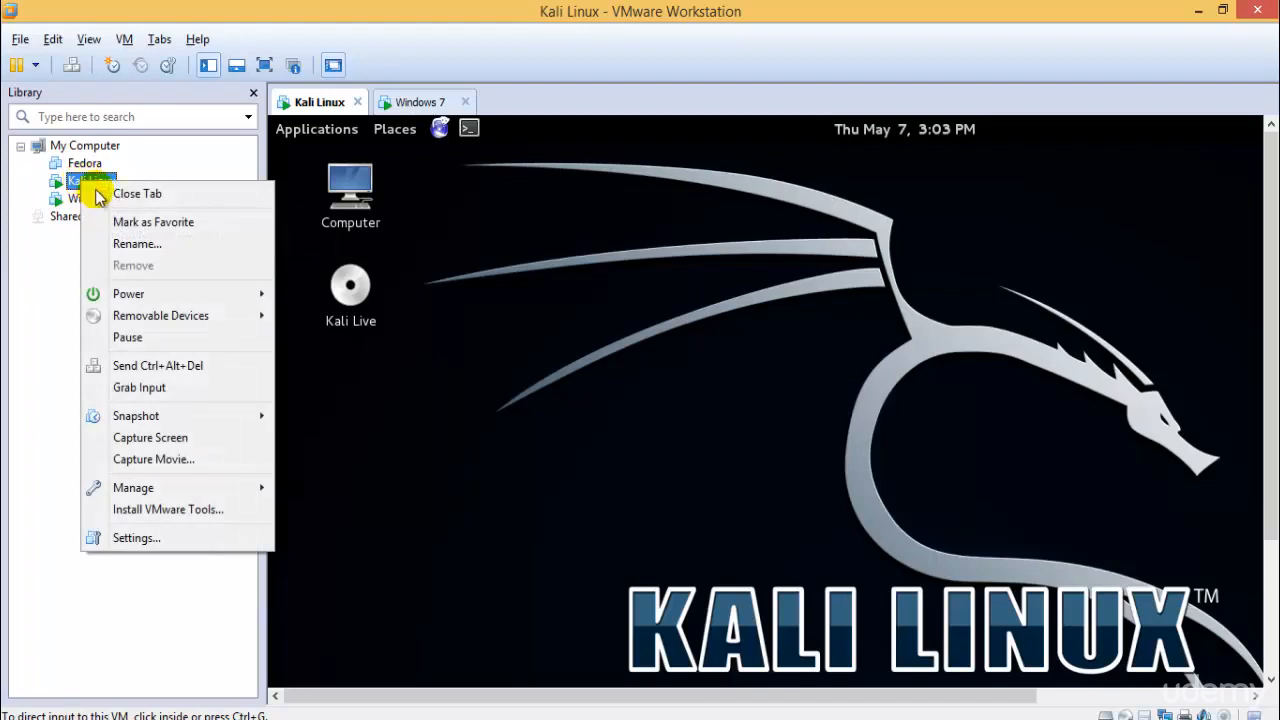
left_click(177, 509)
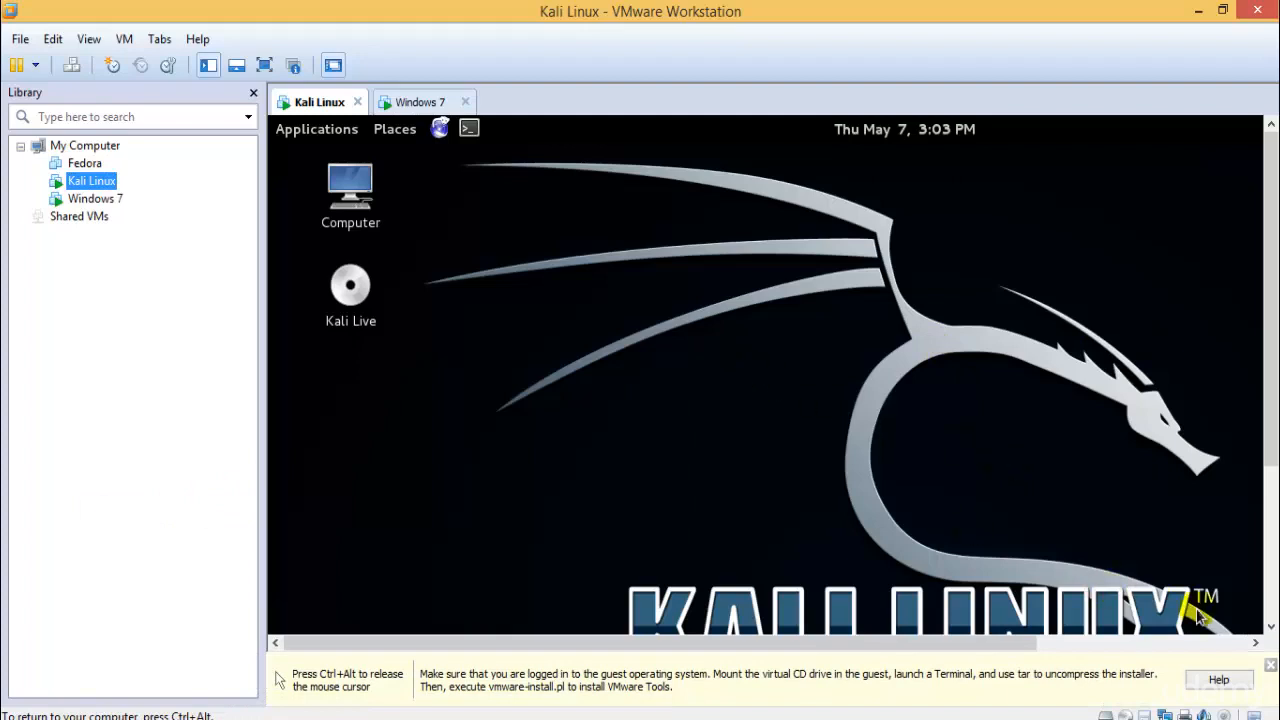
key("ctrl+alt")
left_click(1268, 666)
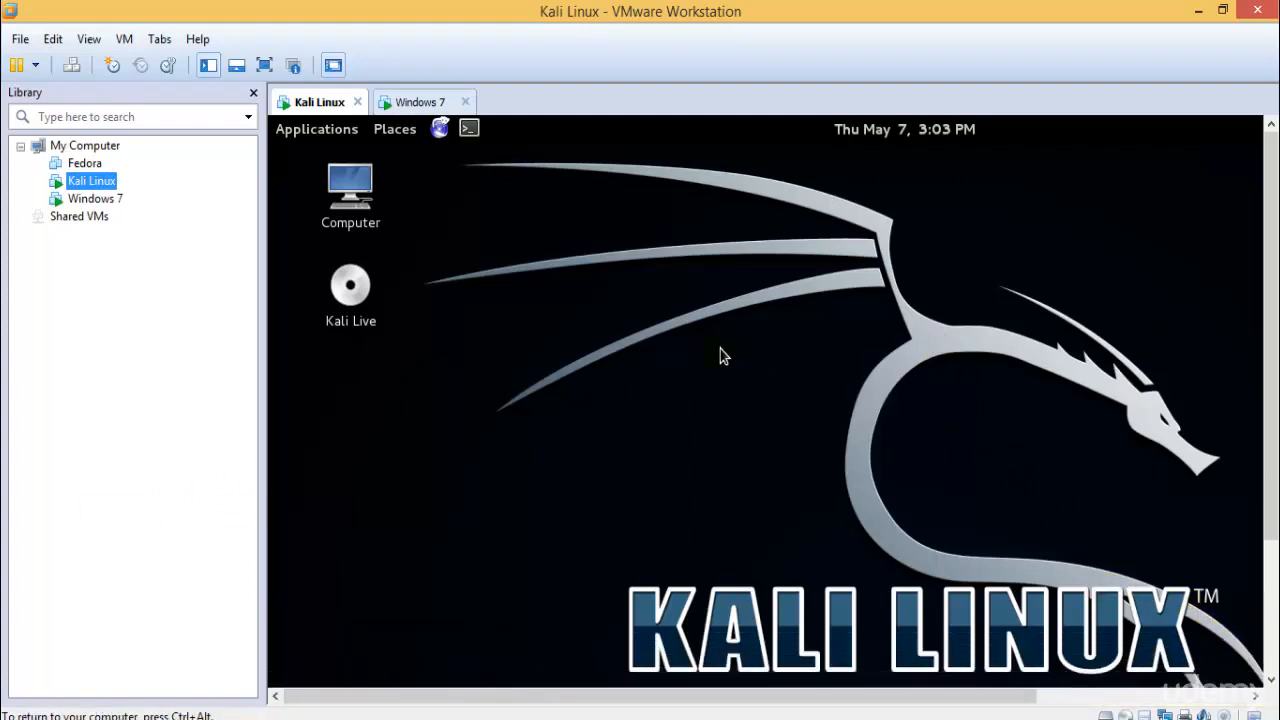
- Reselect the Kali Linux tab, enter full screen, then leave full-screen mode
key("ctrl+alt")
left_click(414, 101)
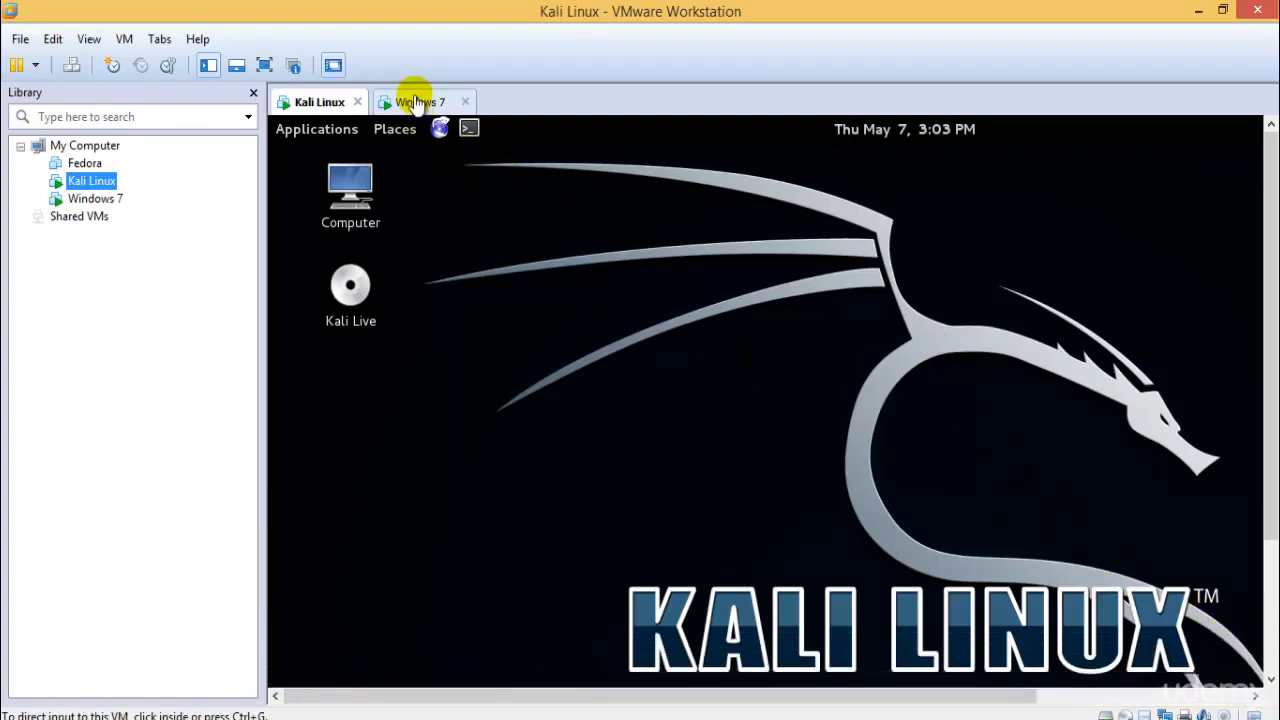
left_click(320, 104)
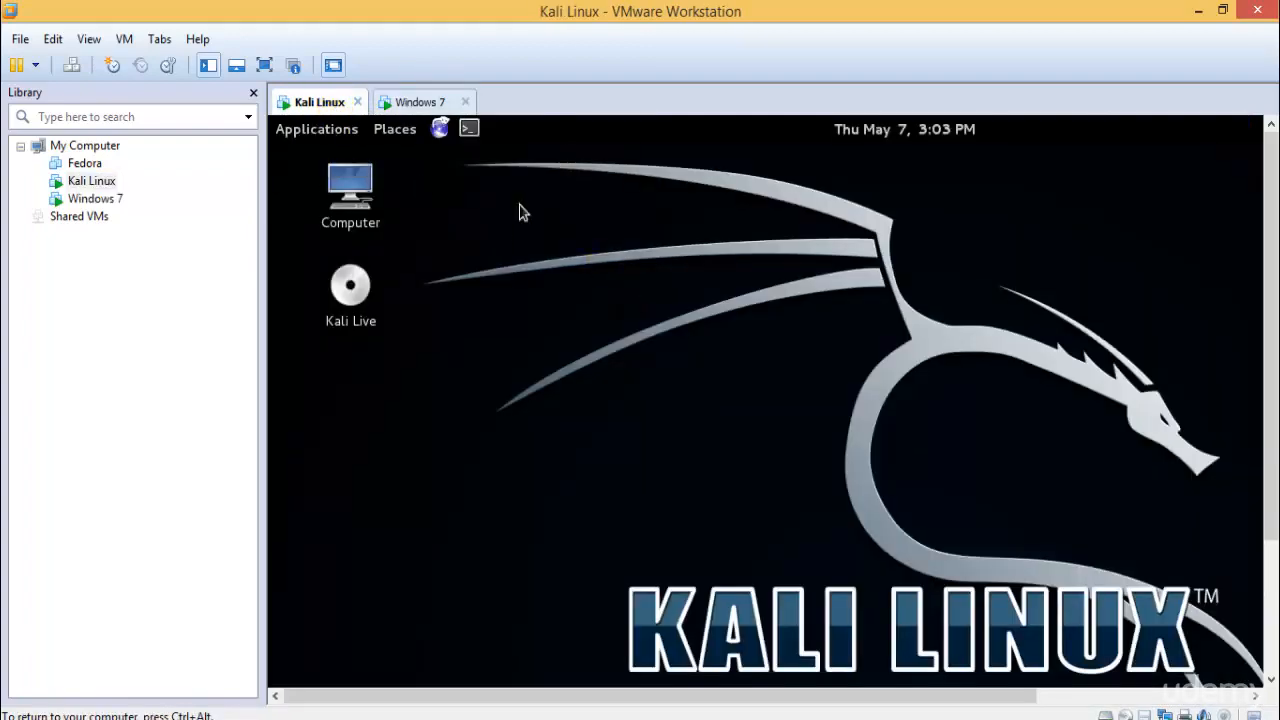
left_click(264, 64)
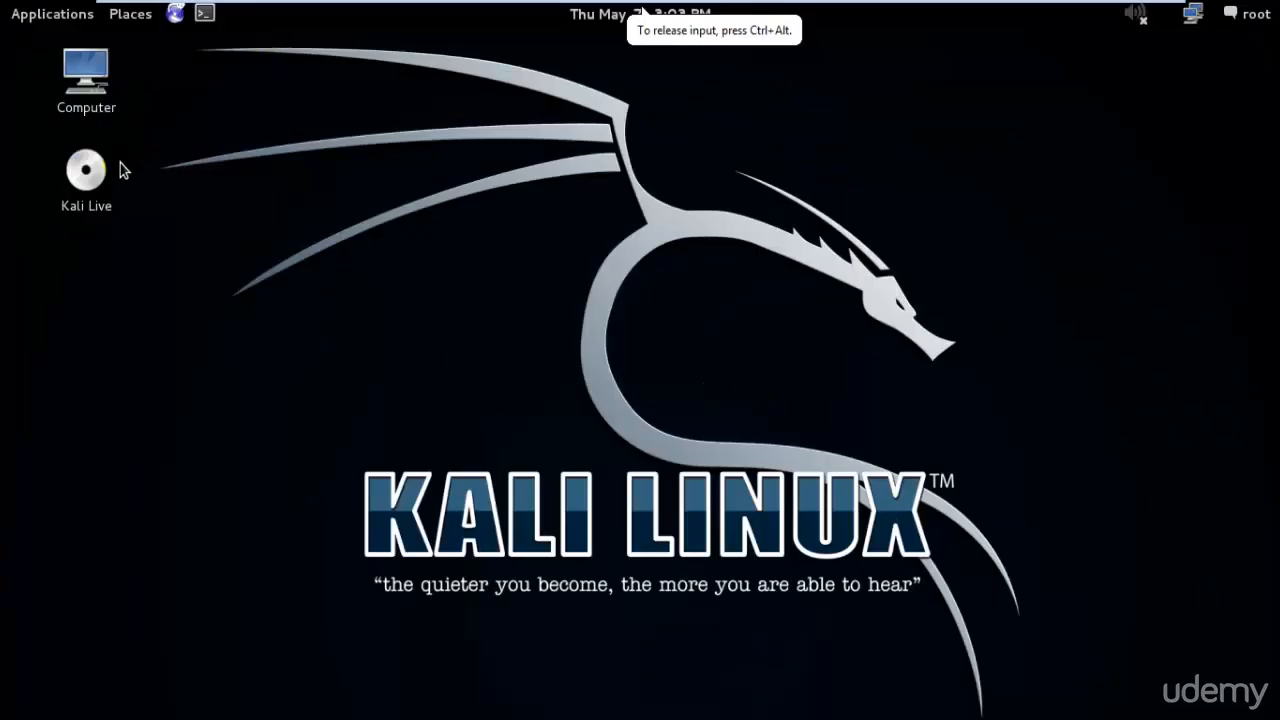
mouse_move(1043, 9)
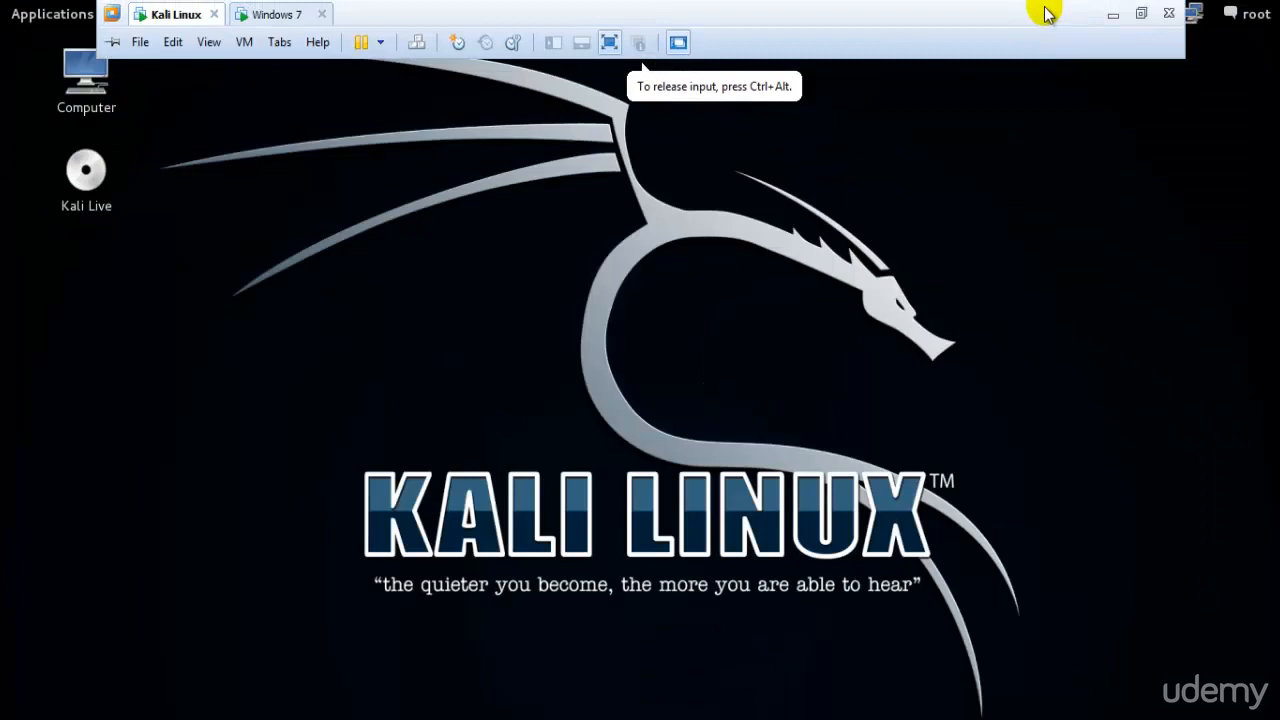
left_click(1143, 13)
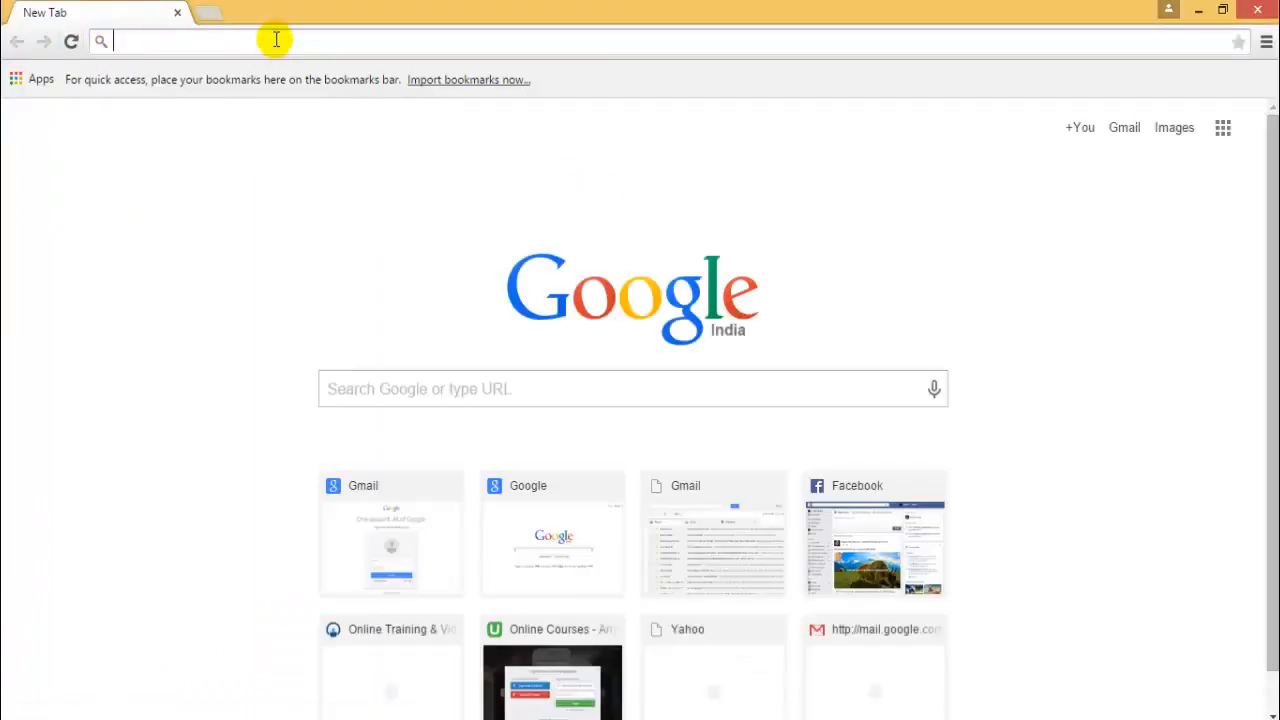
- Search Chrome for 'install vmware tools on kali linux'
type("install vm")
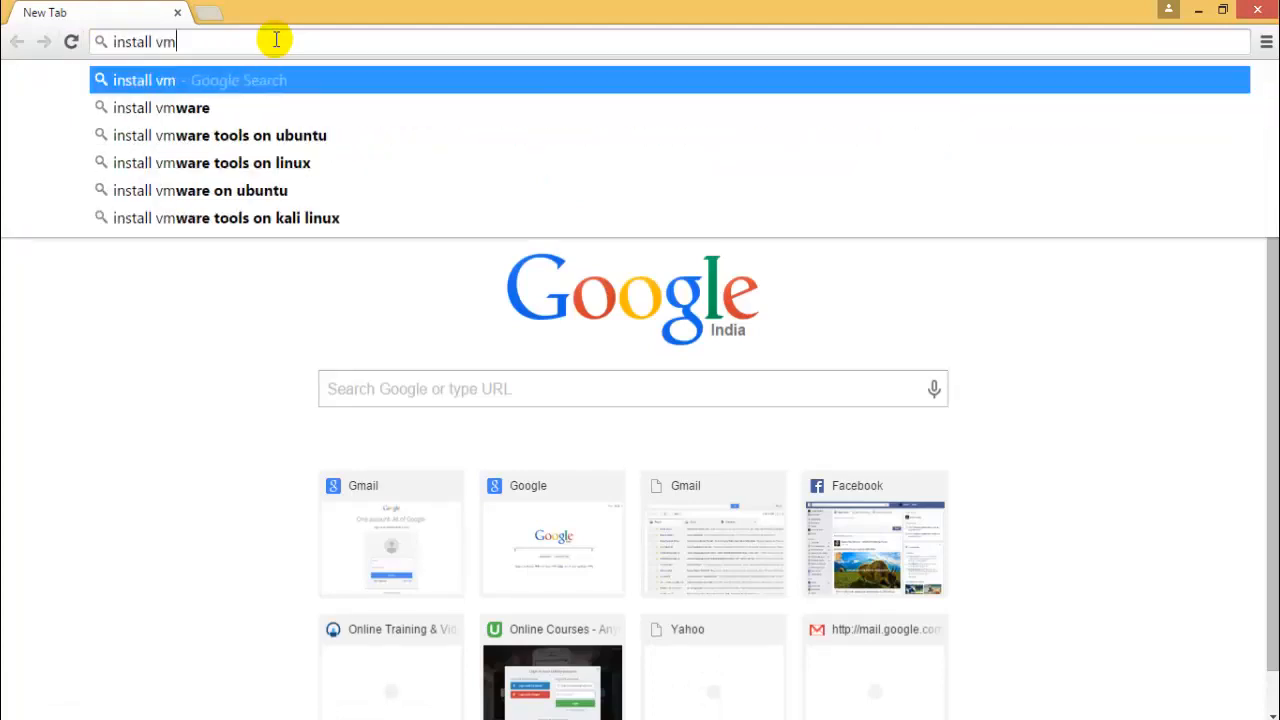
type("ware pla")
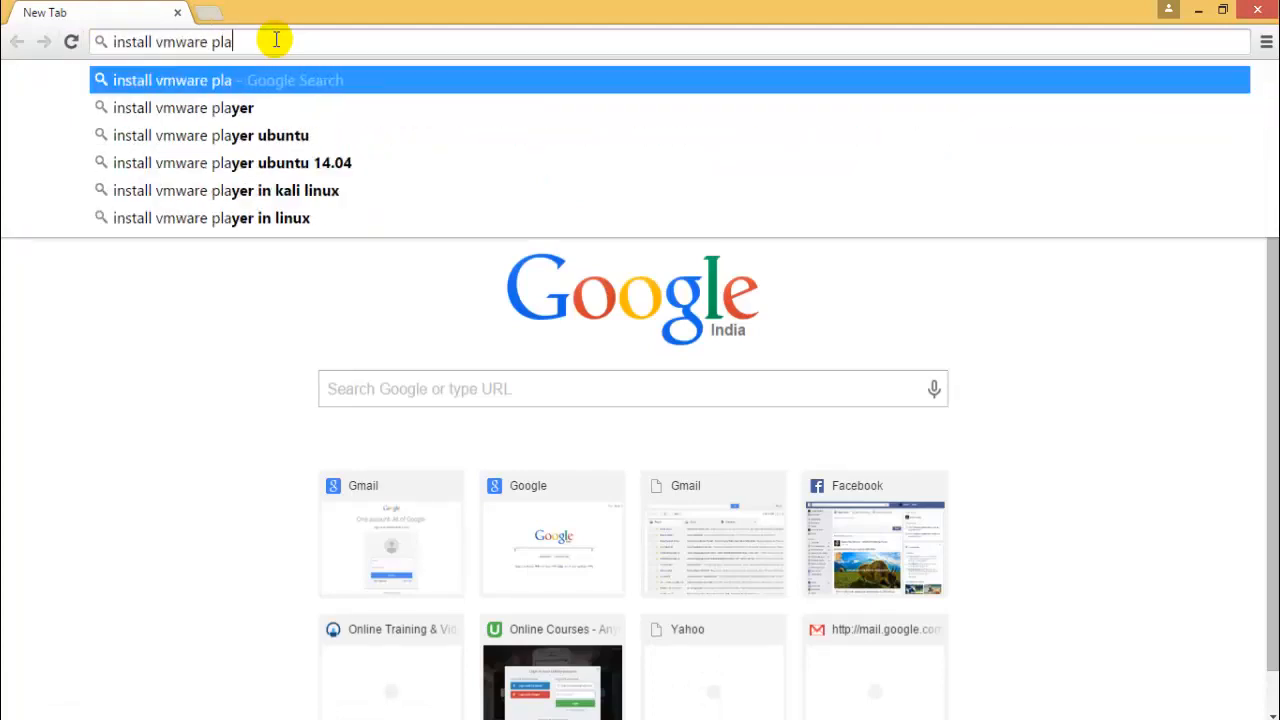
type("yer o")
key("BackSpace")
key("BackSpace")
key("BackSpace")
key("BackSpace")
key("BackSpace")
key("BackSpace")
key("BackSpace")
key("BackSpace")
key("BackSpace")
key("BackSpace")
key("BackSpace")
key("BackSpace")
key("BackSpace")
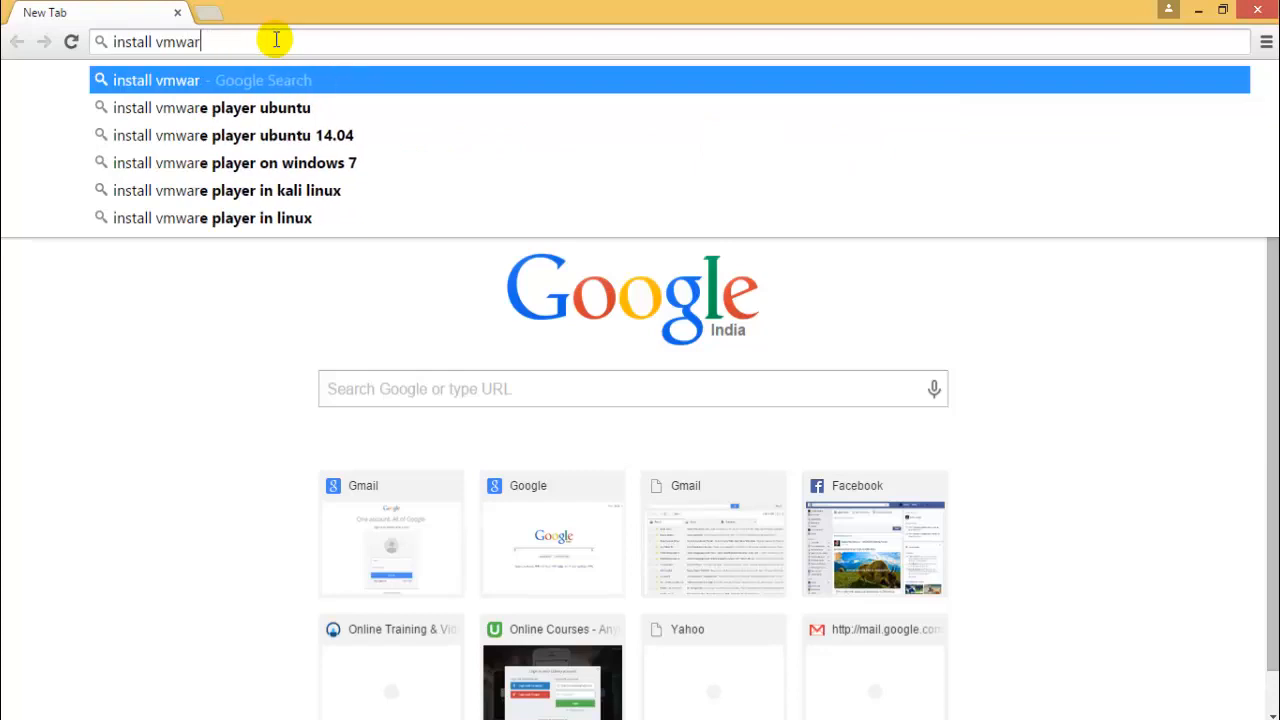
key("BackSpace")
key("BackSpace")
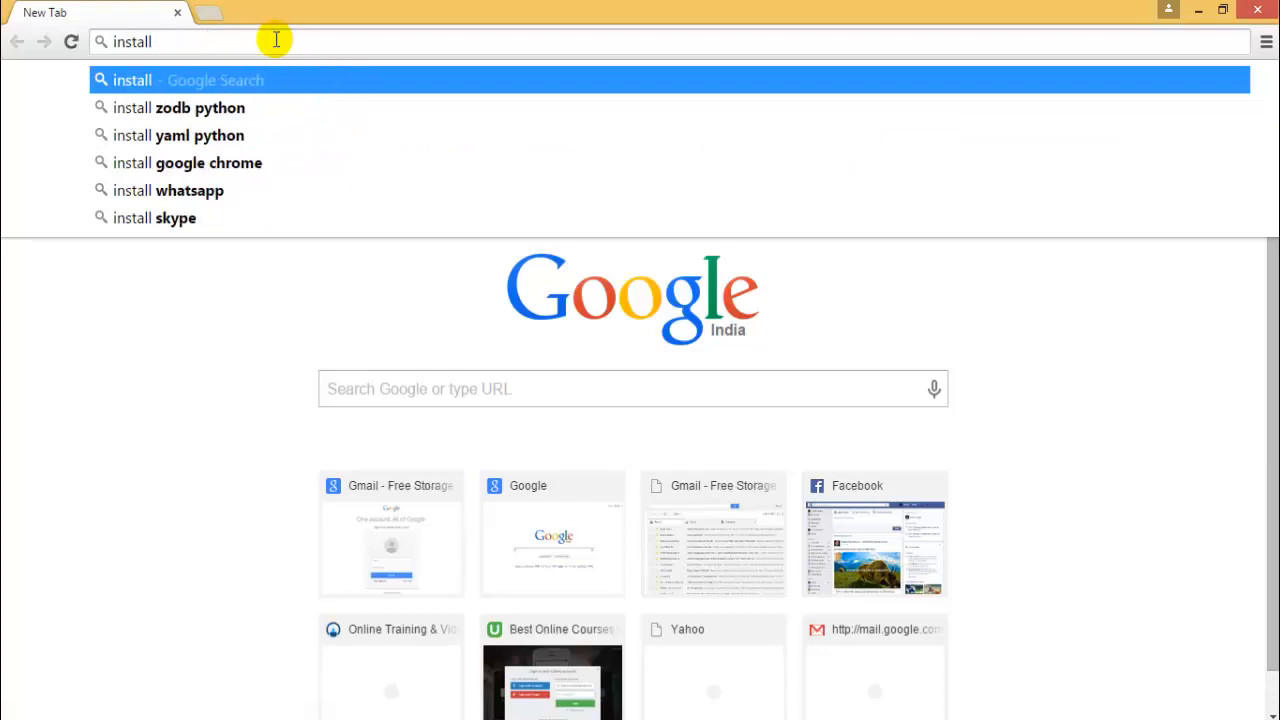
type("vmwa")
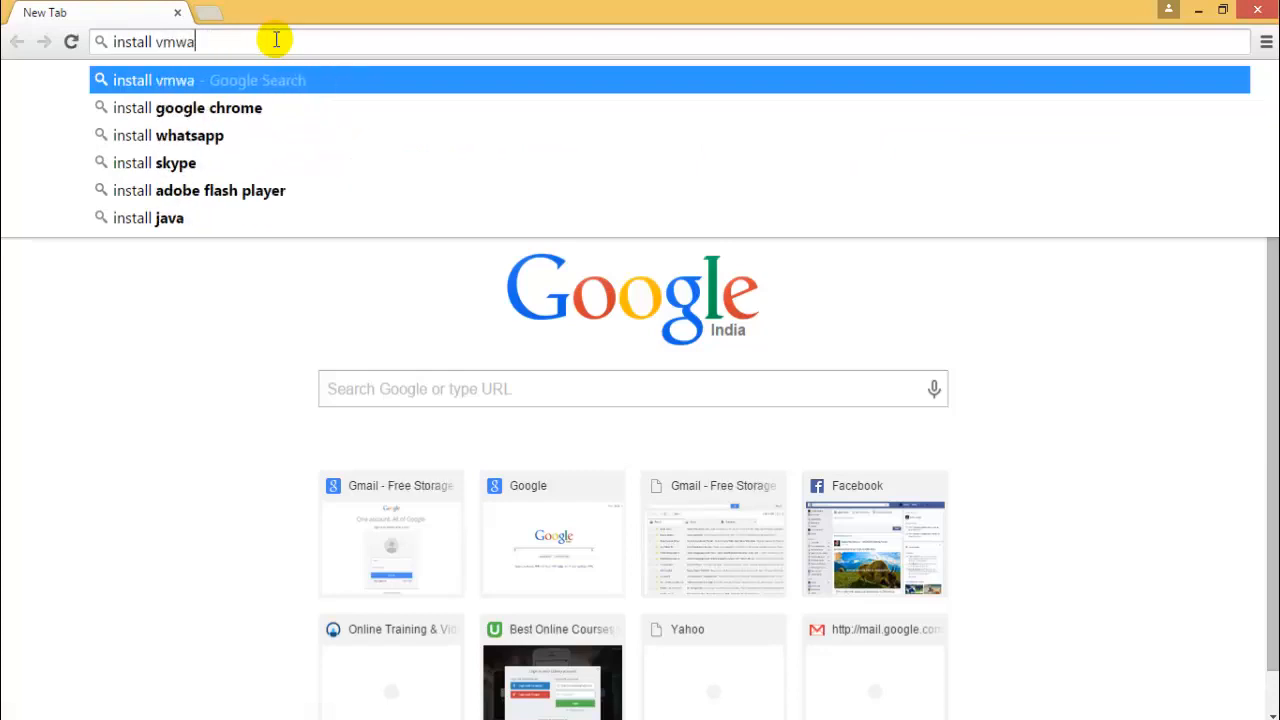
type("re tools on ")
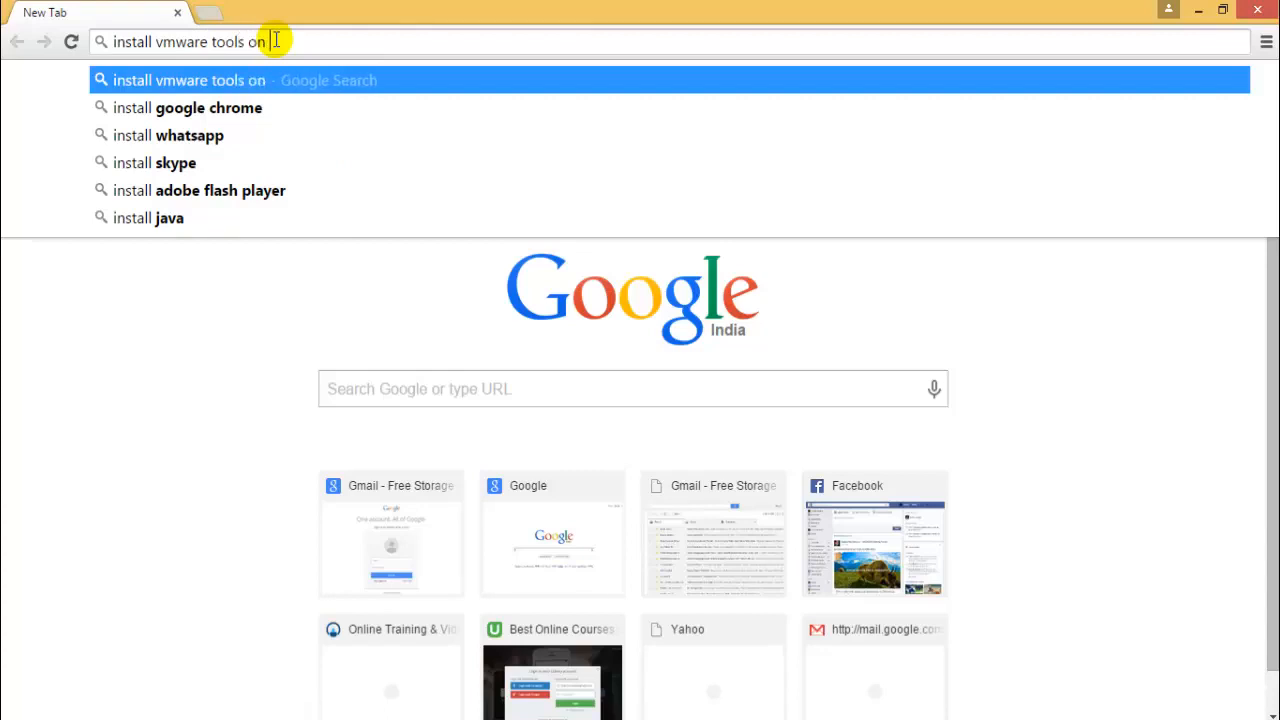
type("kali linux")
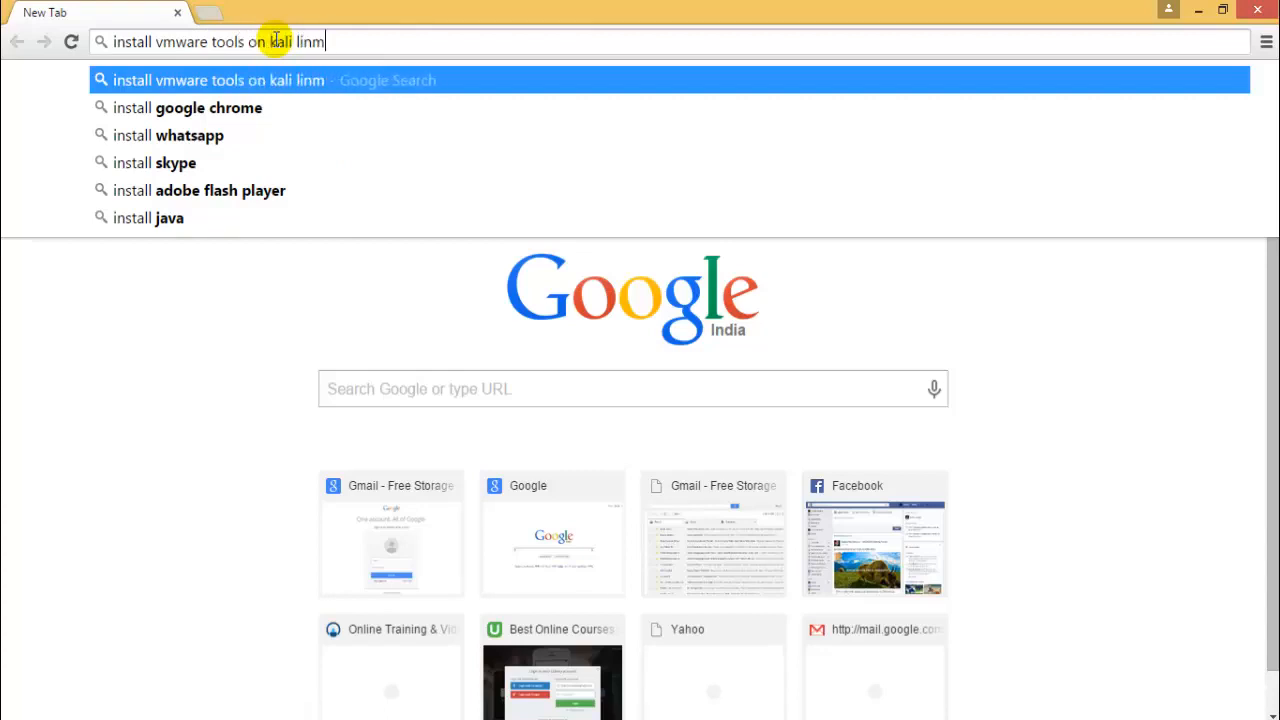
key("Return")
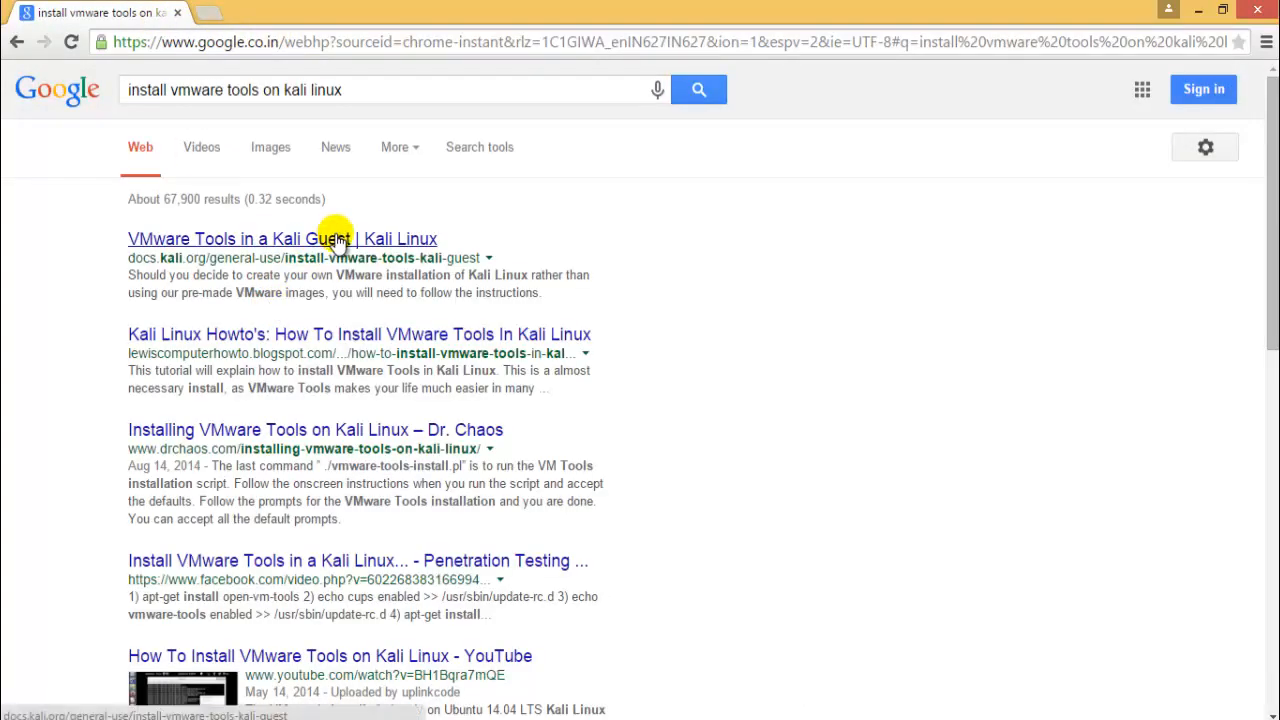
- Open the docs.kali.org result in a new tab, then return to the Kali VM in VMware
middle_click(334, 236)
left_click(340, 10)
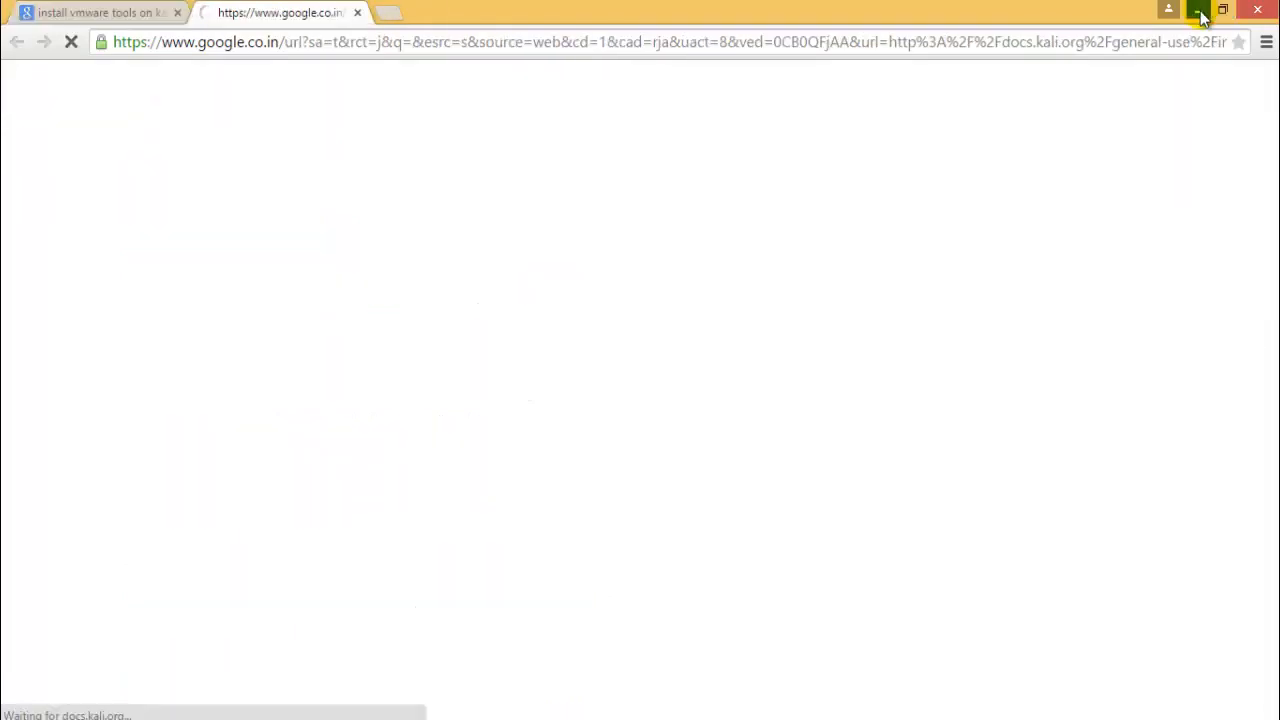
left_click(1198, 10)
left_click(420, 102)
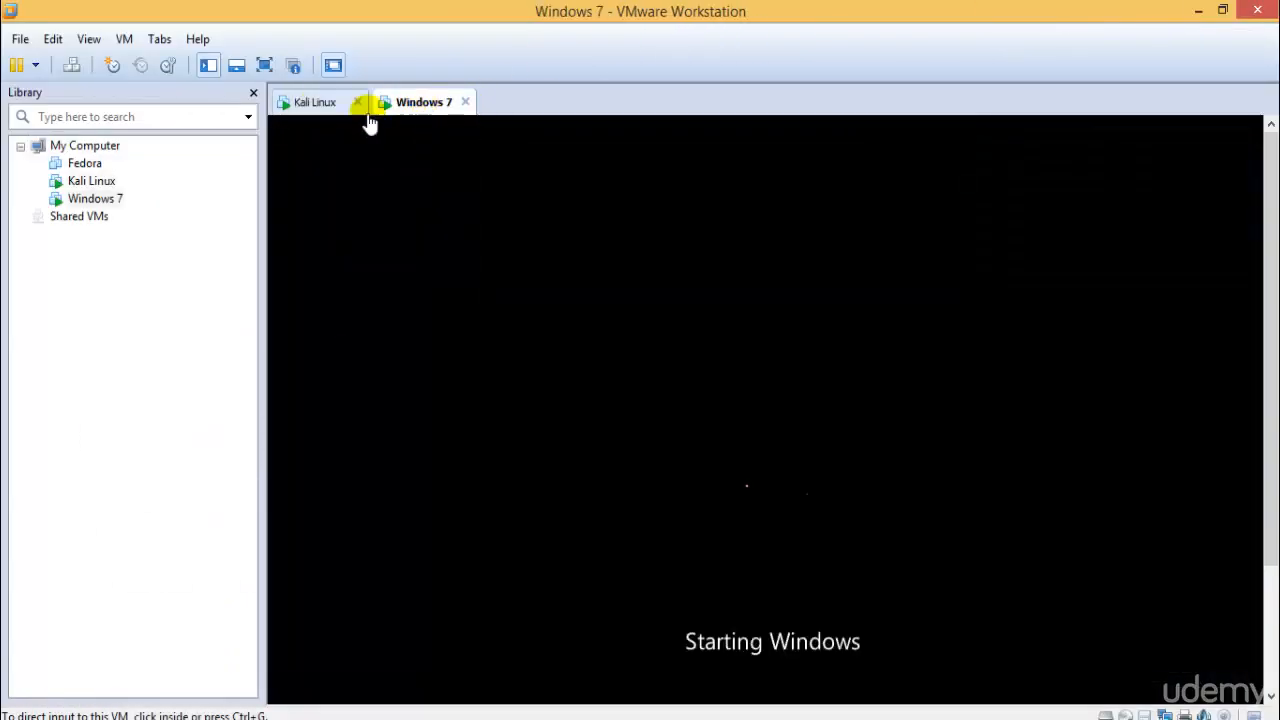
left_click(325, 103)
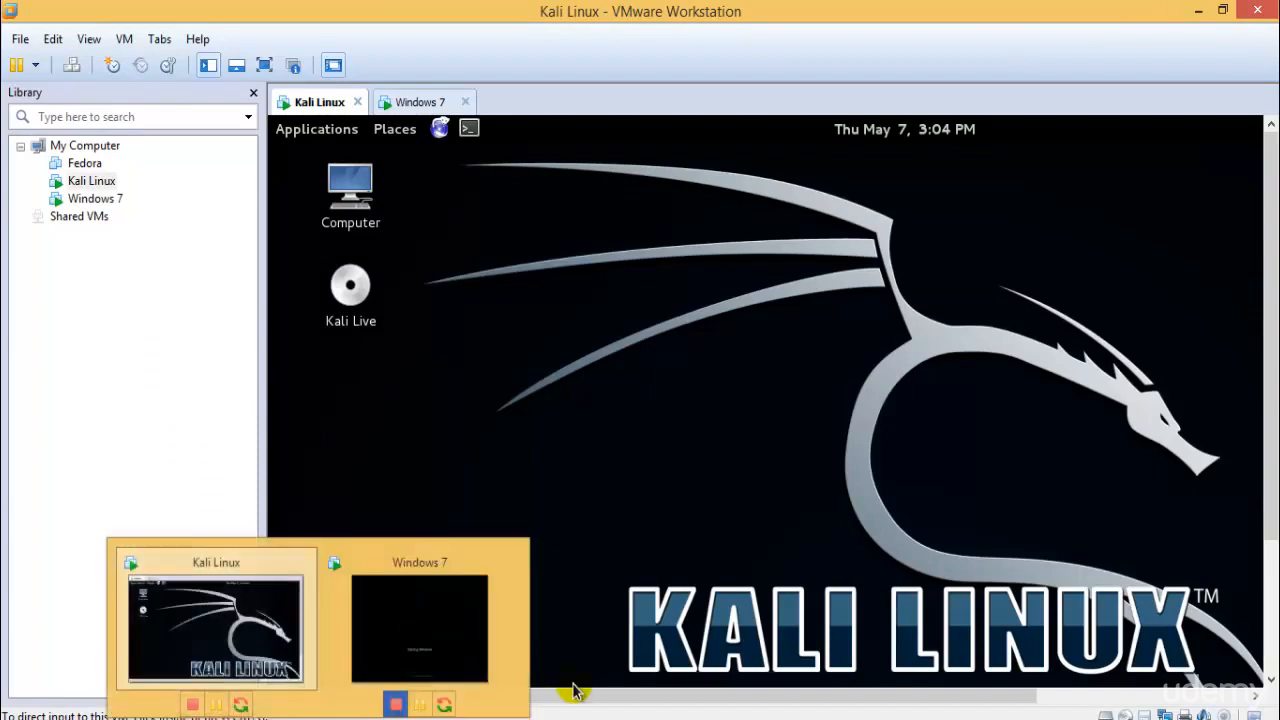
- Enter the network gateway username and password in Chrome
left_click(155, 716)
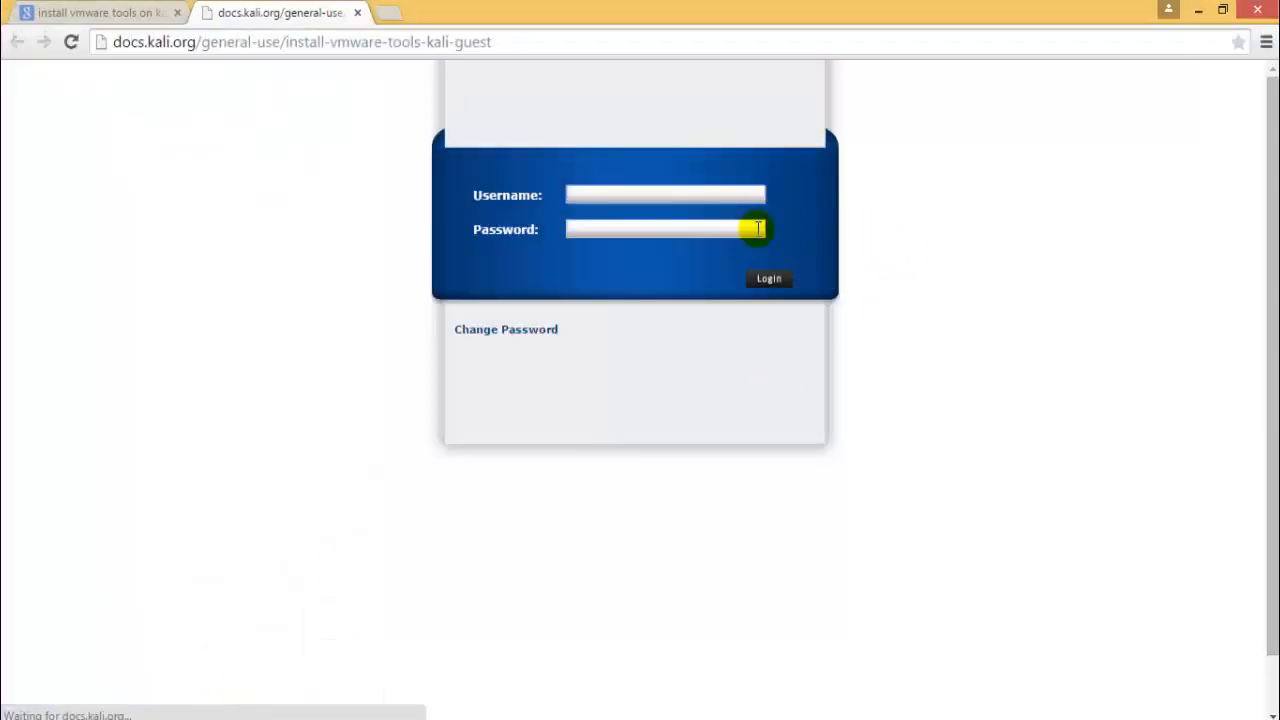
key("Tab")
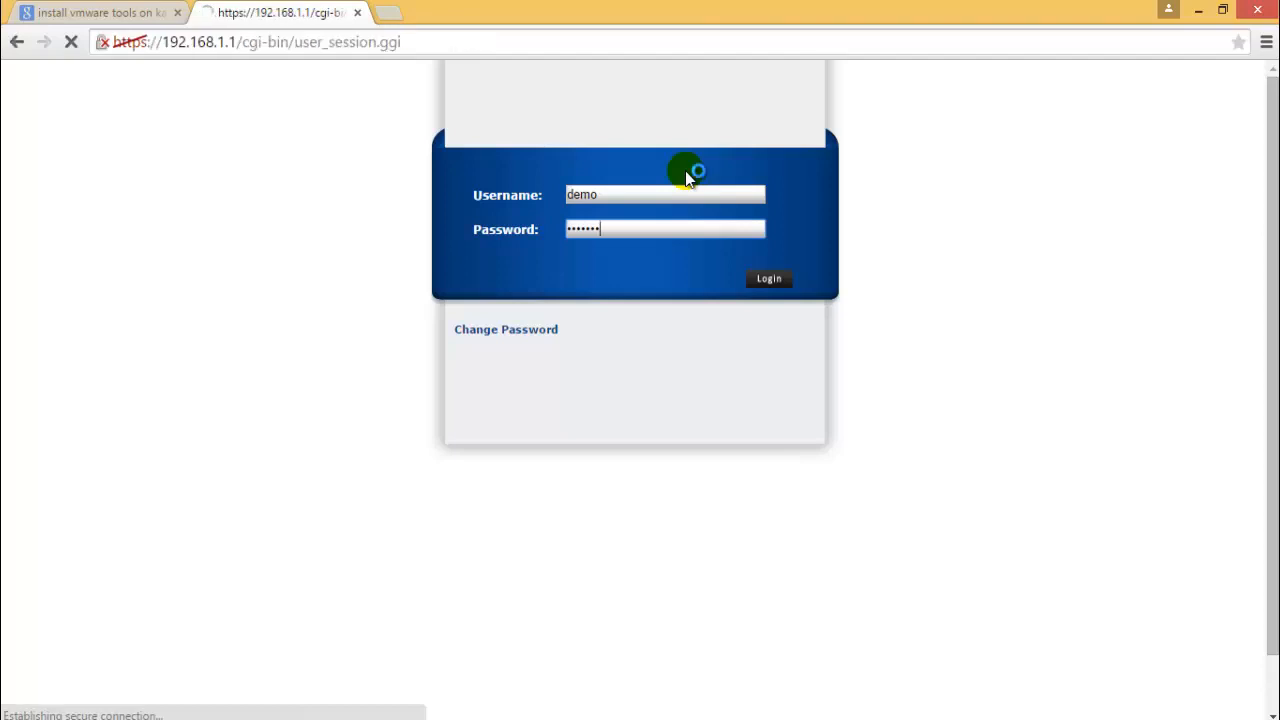
- Proceed past the 192.168.1.1 certificate warning, confirm the session prompt, and dismiss save-password
left_click(405, 433)
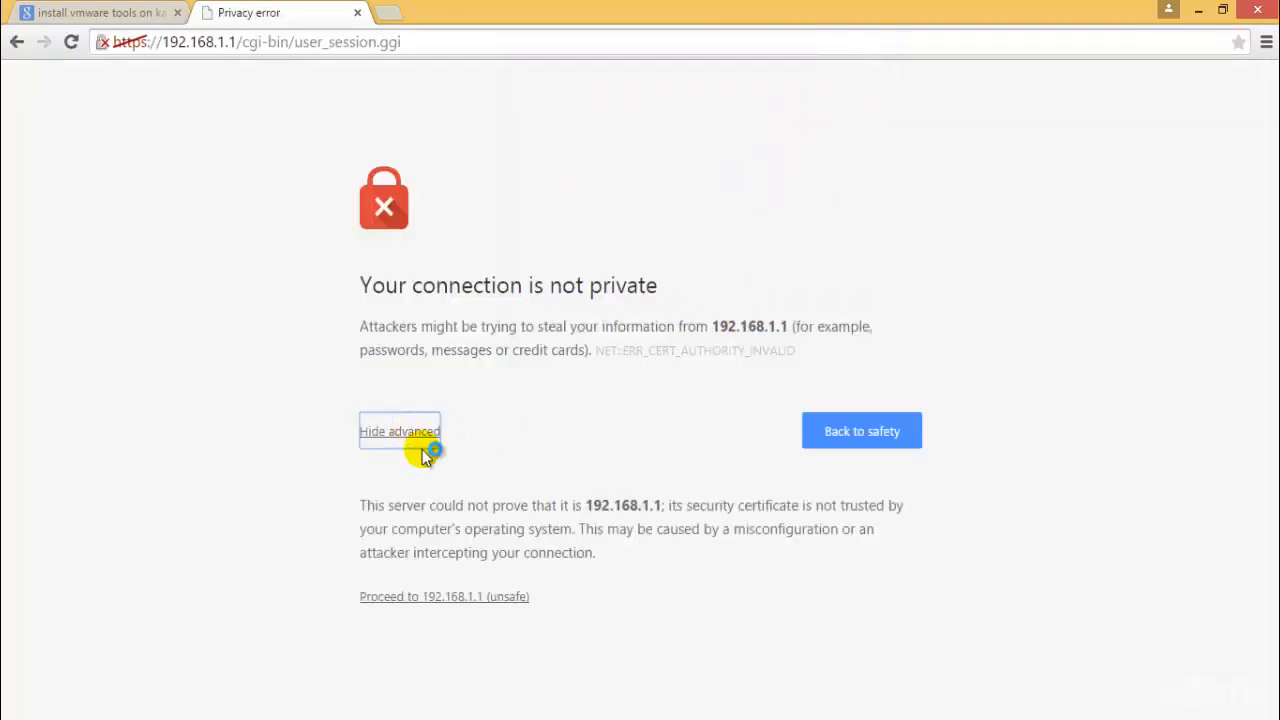
left_click(455, 597)
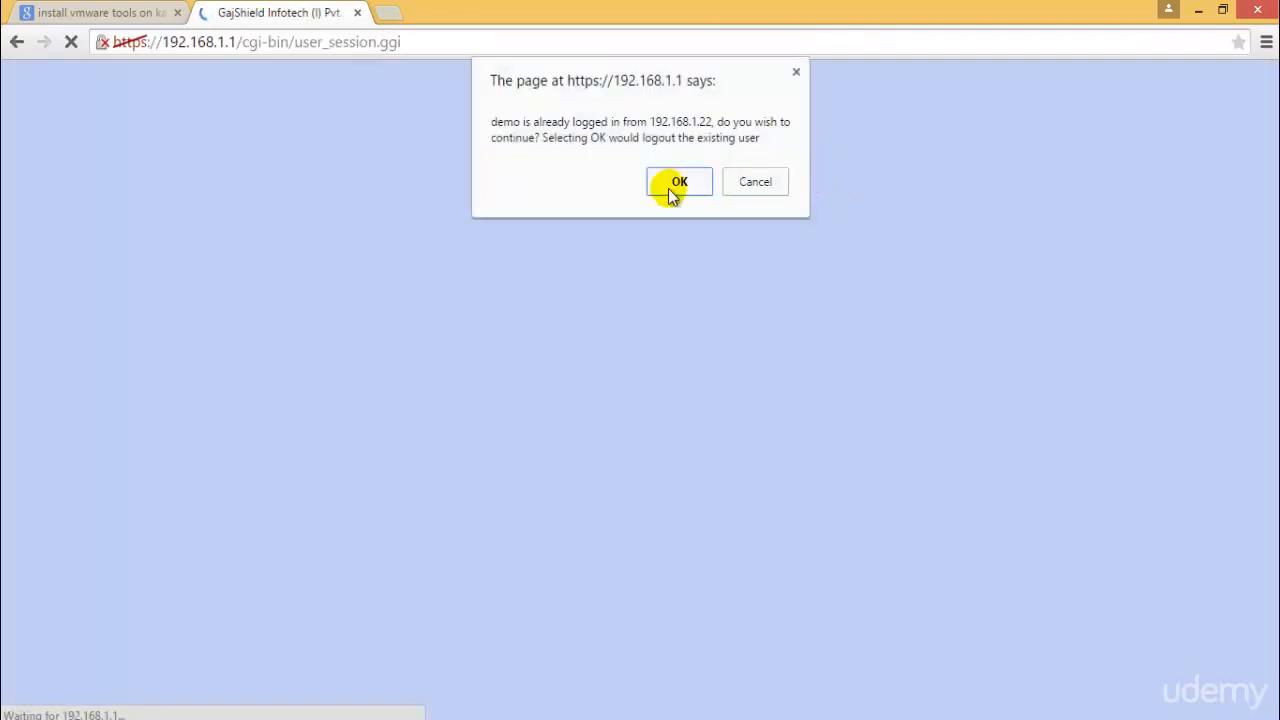
left_click(668, 185)
left_click(1098, 190)
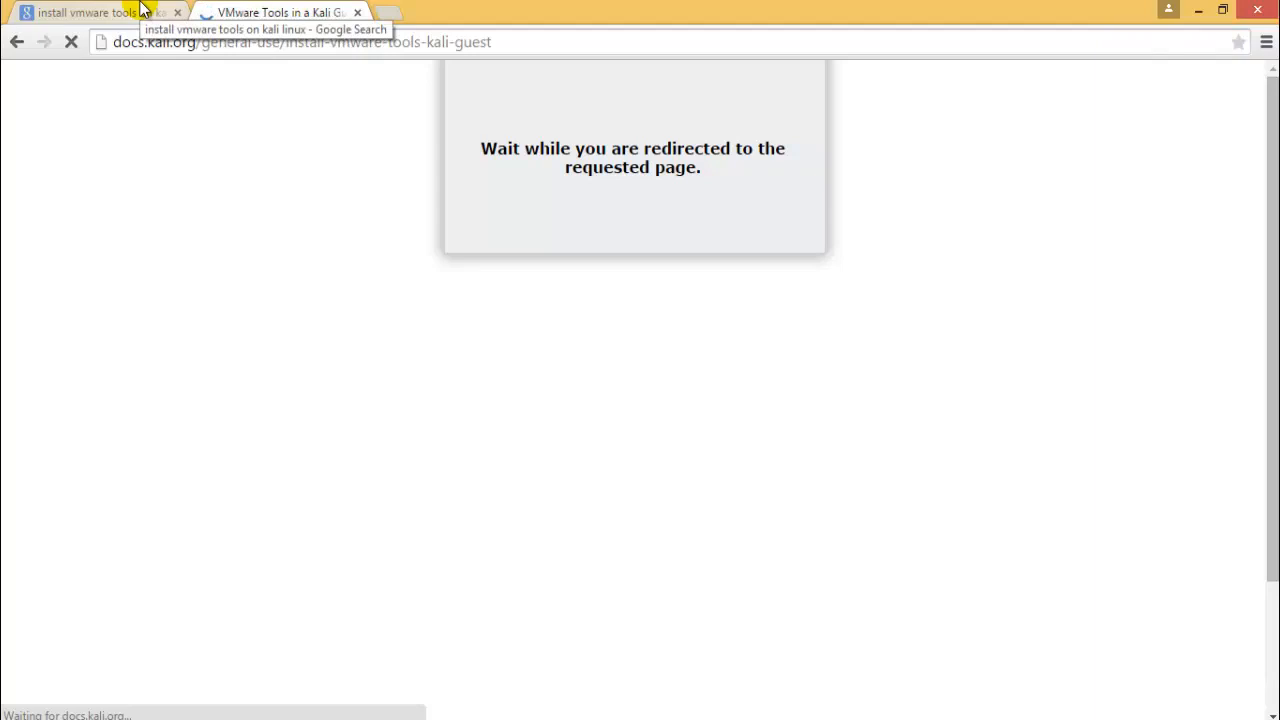
- Check the Windows 7 and Kali VMs, scroll the Kali docs page, then return to VMware's Kali window
mouse_move(320, 716)
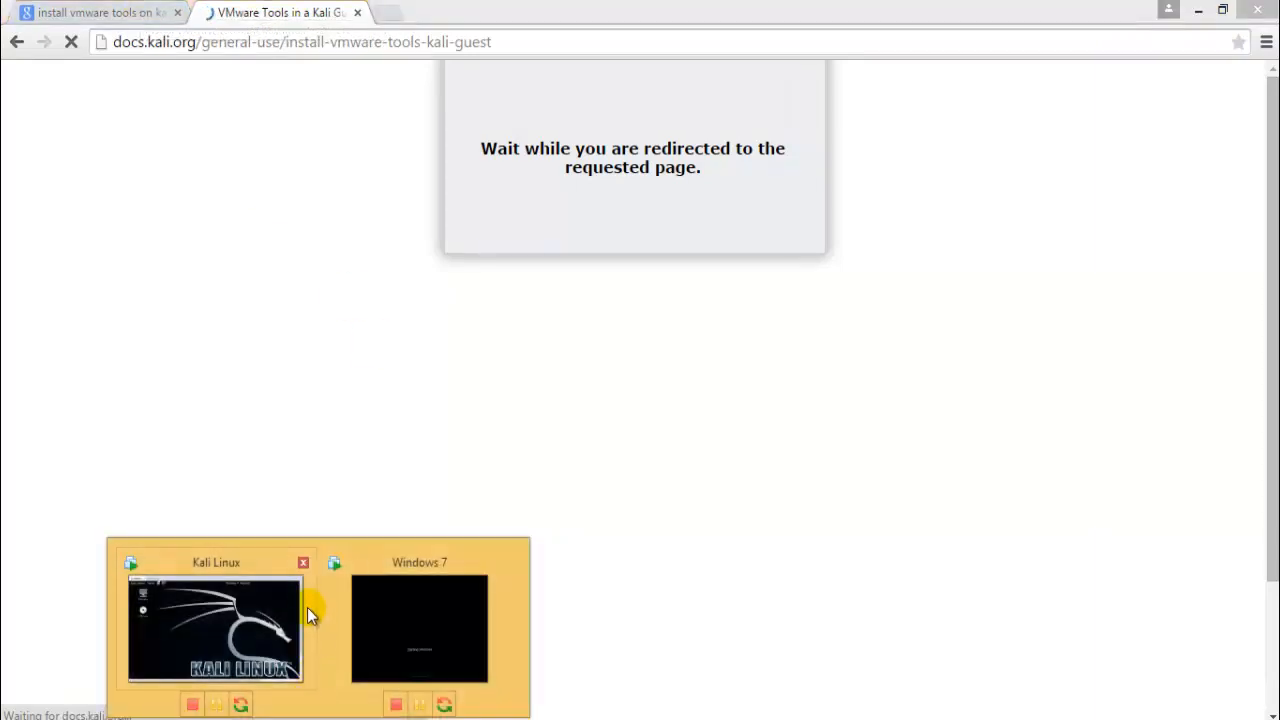
left_click(429, 596)
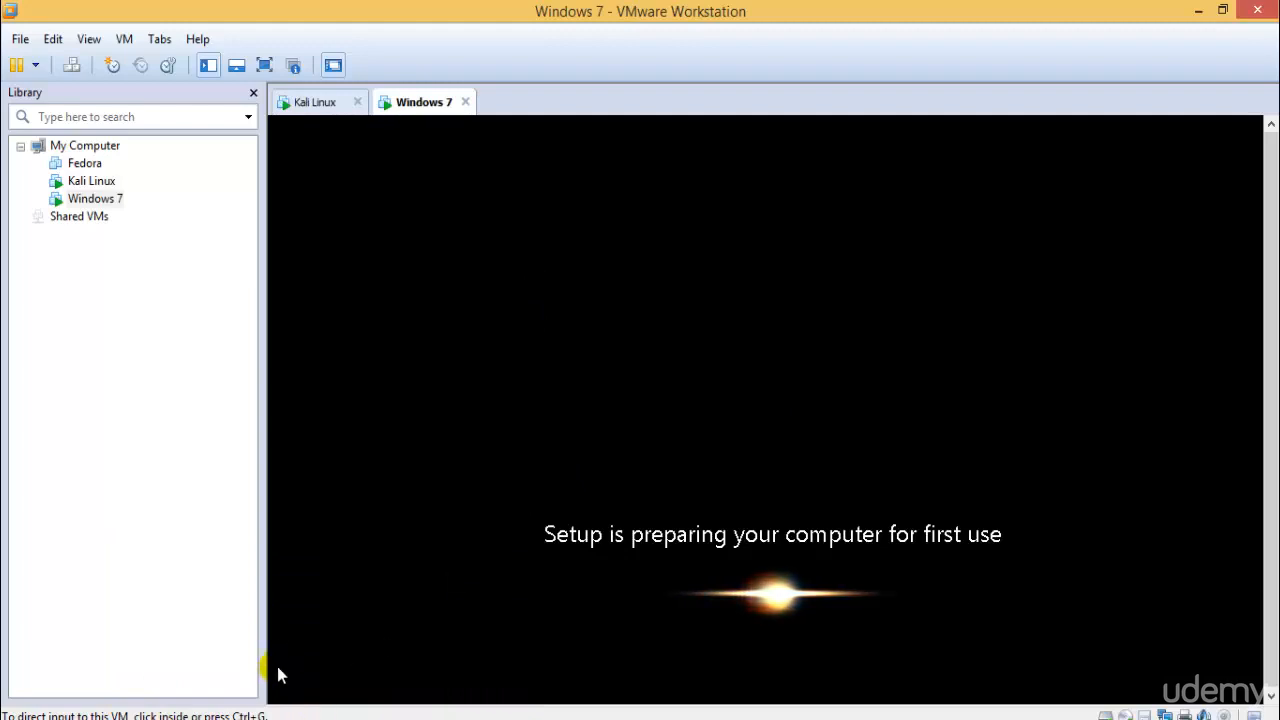
left_click(251, 663)
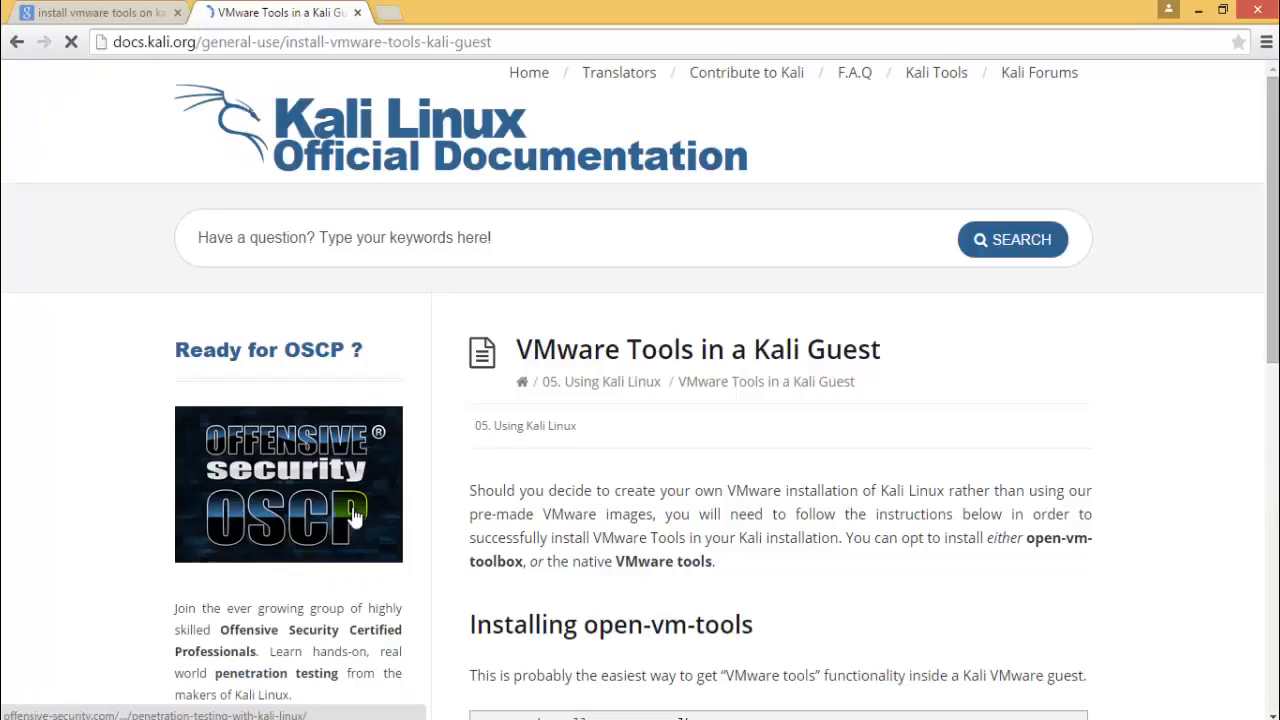
scroll(750, 491, "down", 8)
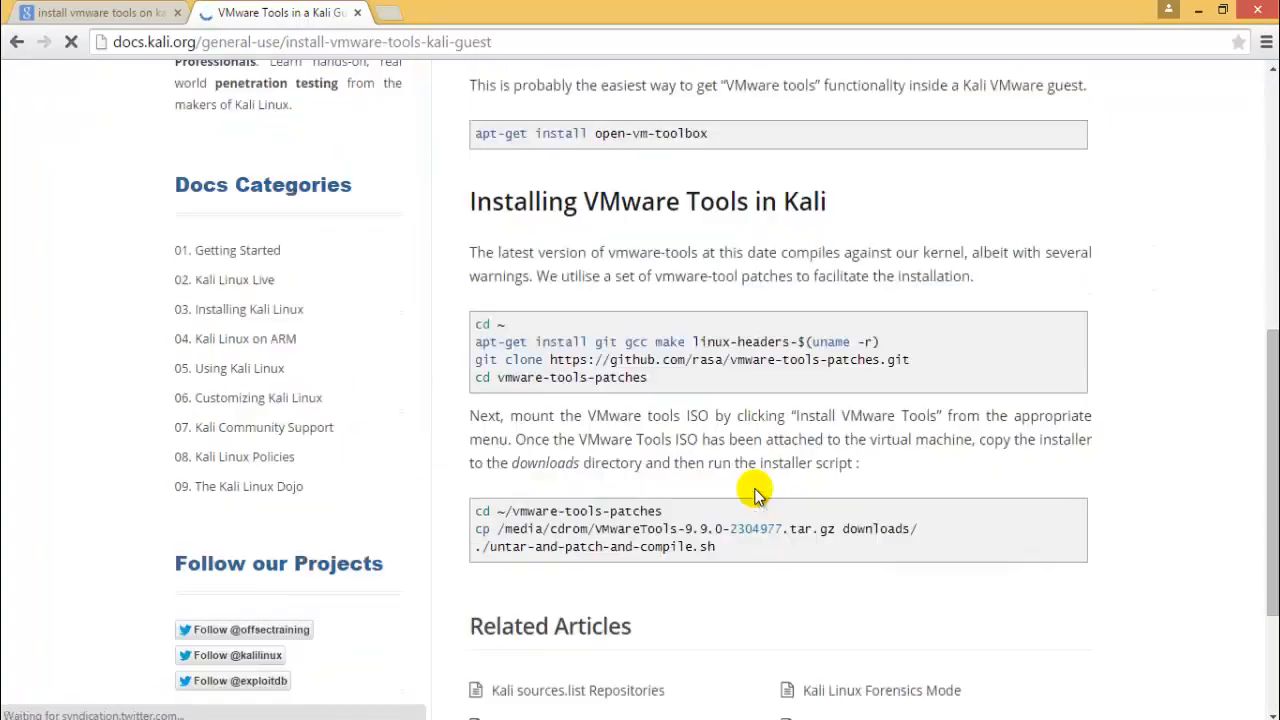
scroll(755, 493, "up", 3)
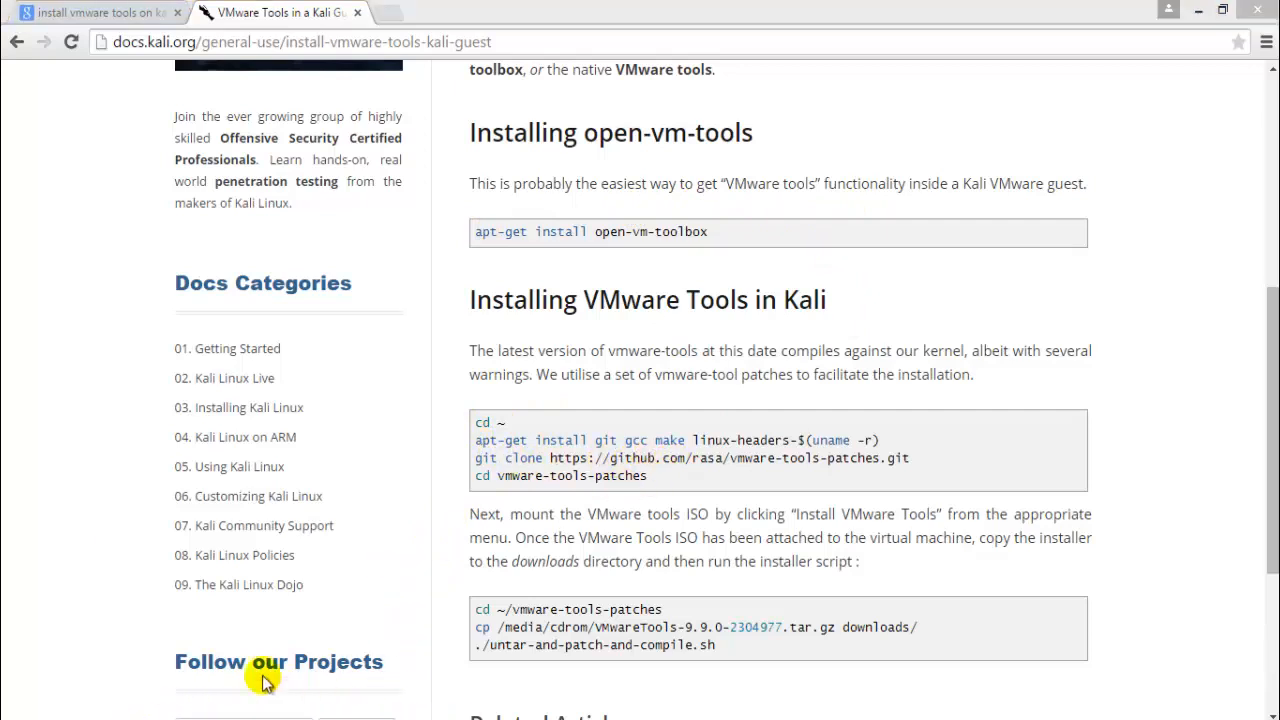
left_click(290, 705)
- Open the VMware Tools disc from the Kali desktop and reposition its window
left_click(370, 289)
right_click(379, 287)
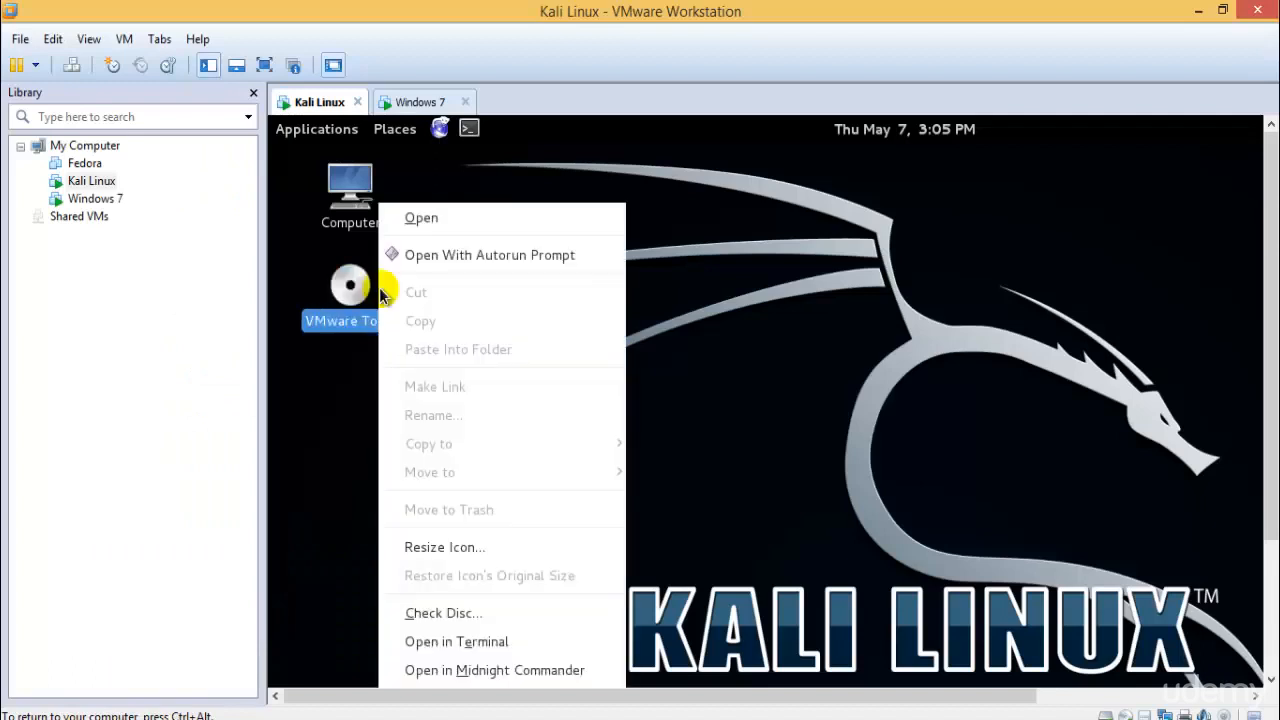
left_click(476, 256)
left_click_drag(659, 193, 615, 193)
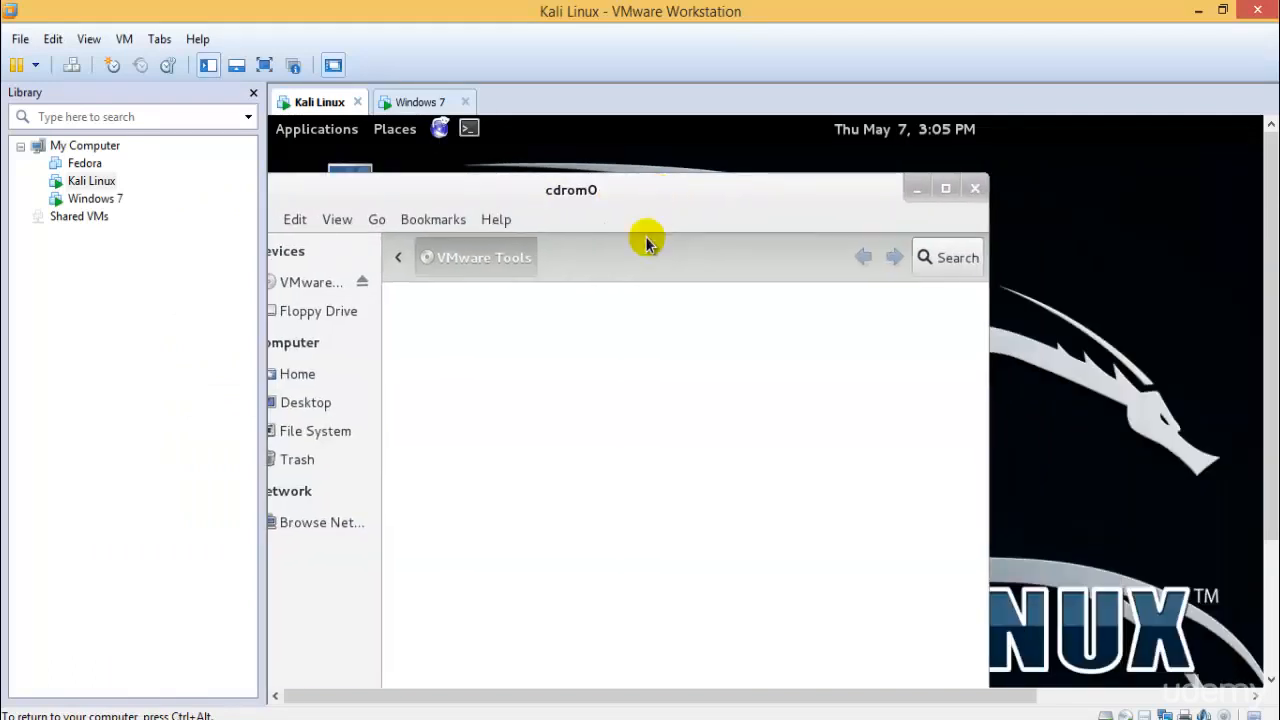
left_click_drag(500, 192, 730, 222)
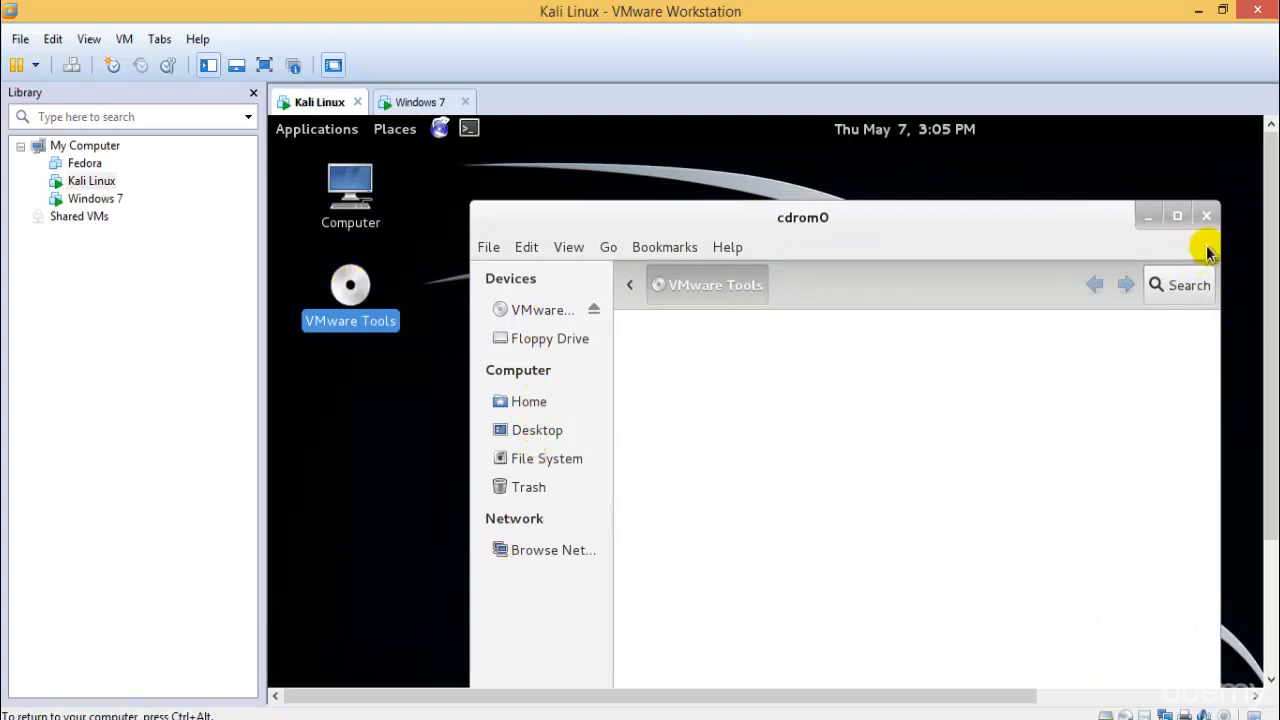
- Browse the VMware Tools, Home, Desktop and Trash locations, then close the file manager
left_click(558, 309)
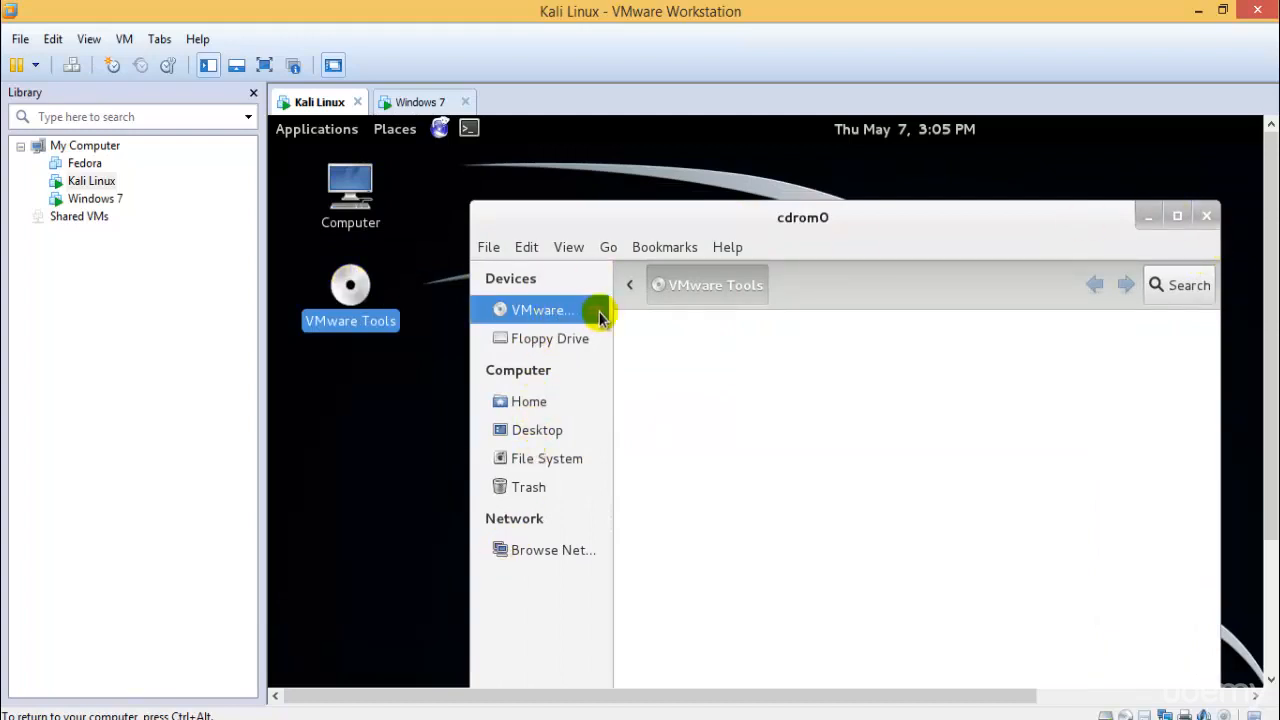
left_click(558, 401)
left_click(556, 431)
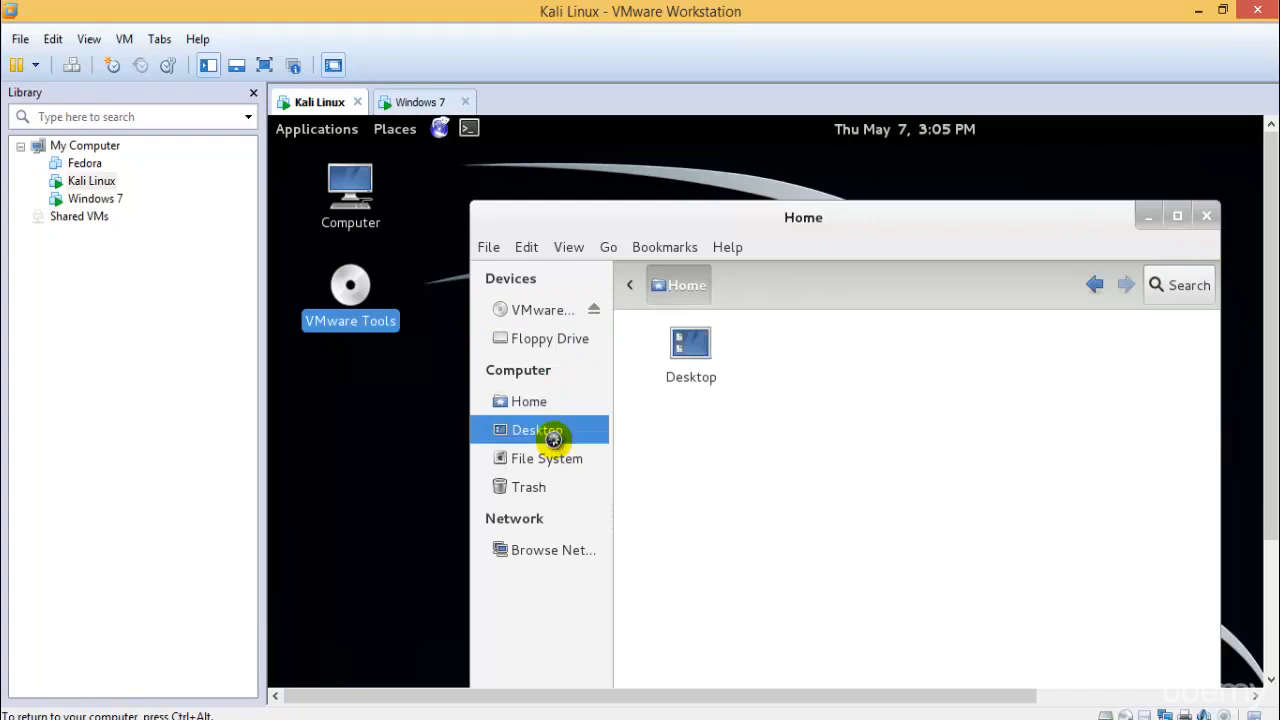
left_click(560, 460)
left_click(549, 489)
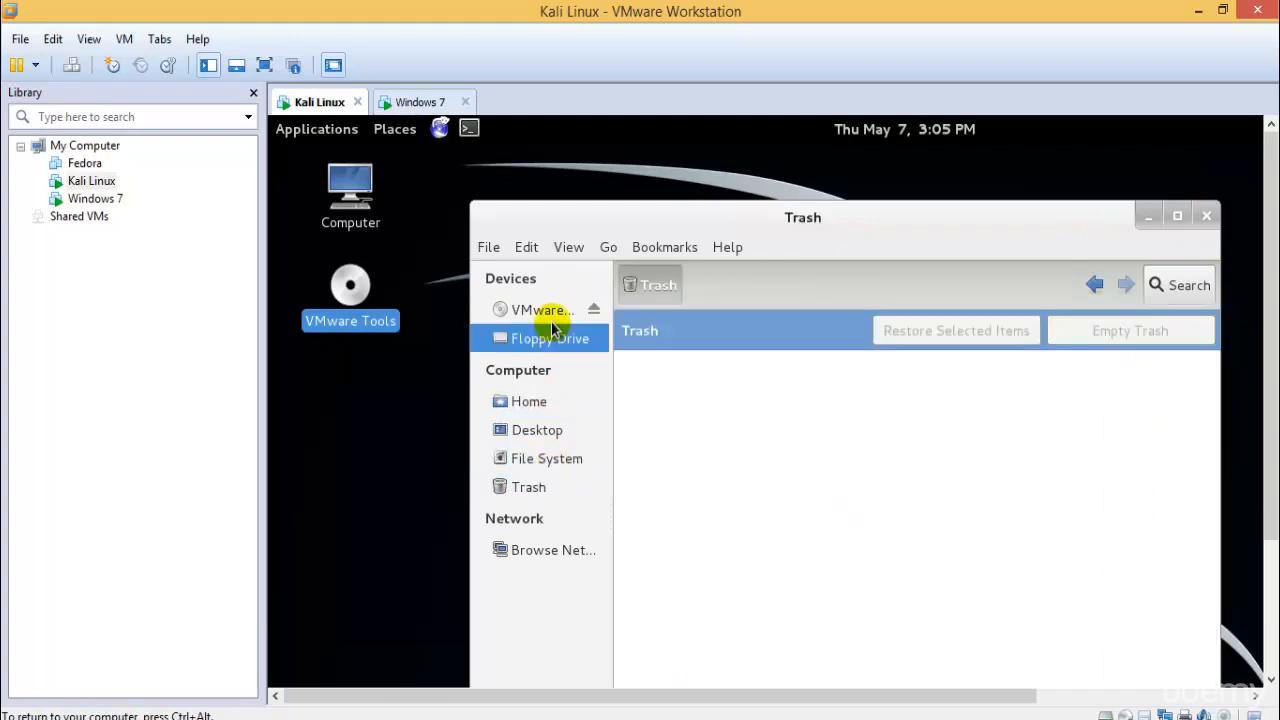
left_click(553, 314)
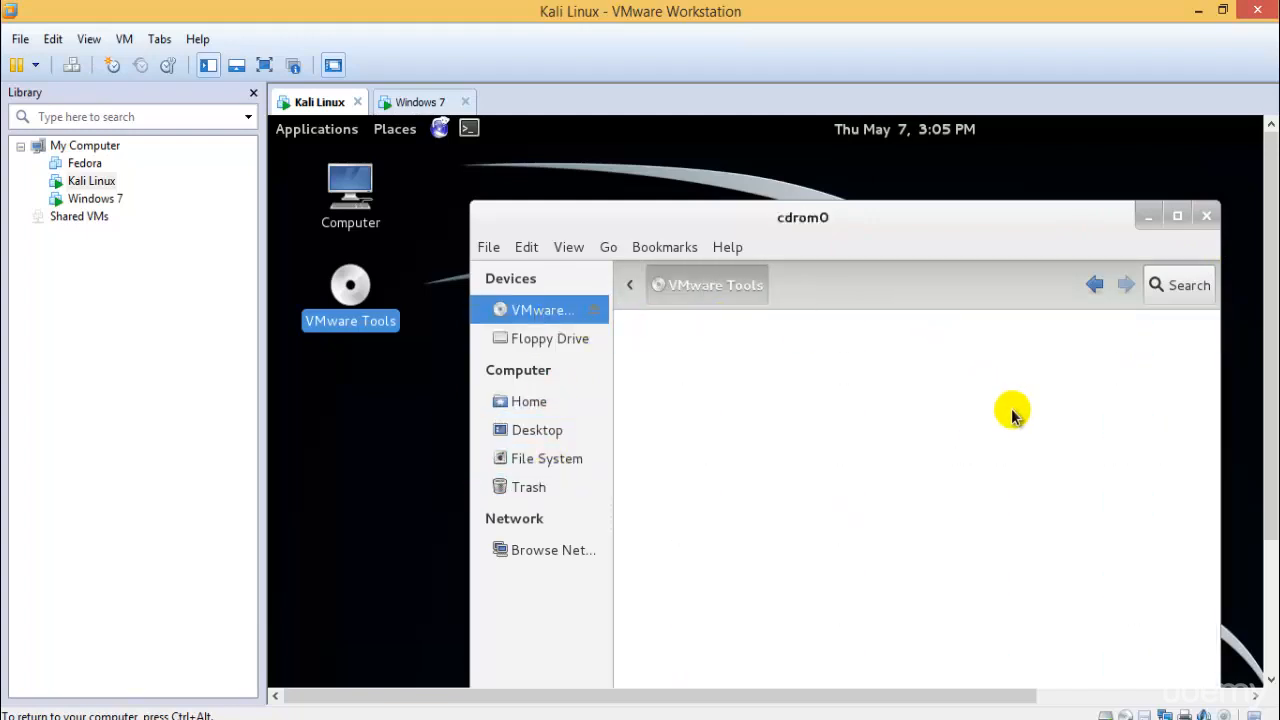
left_click(1205, 217)
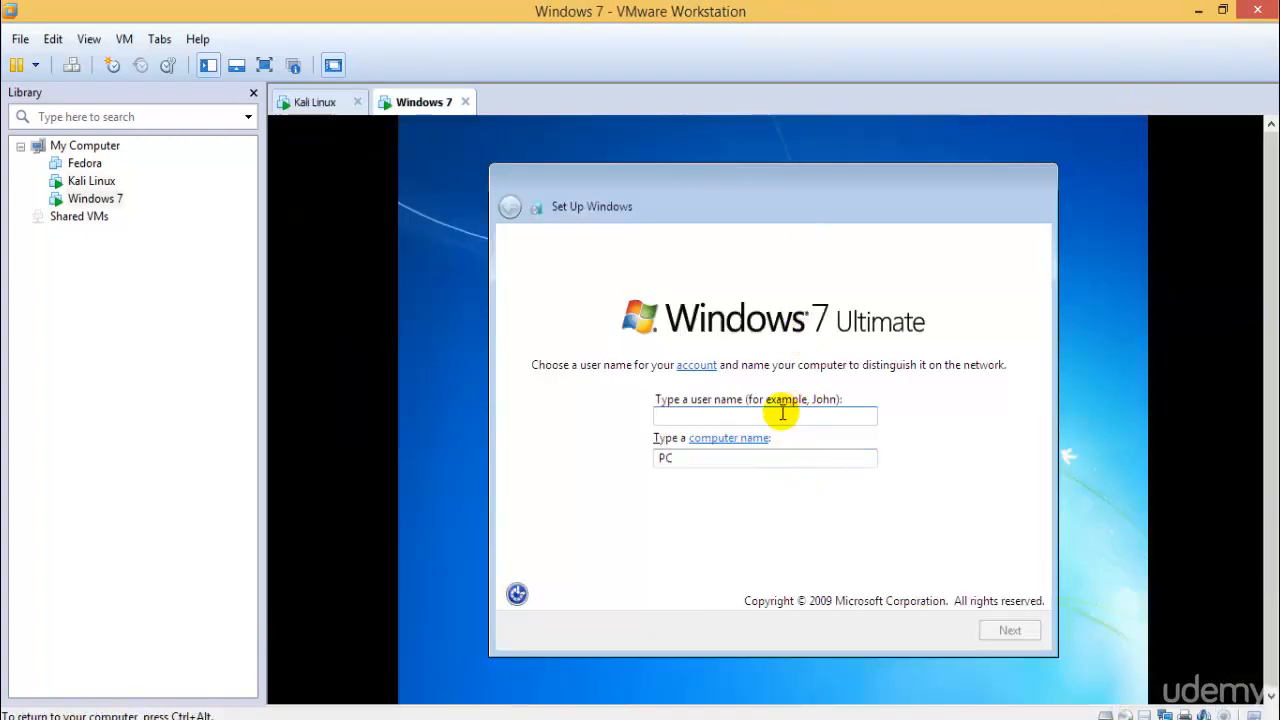
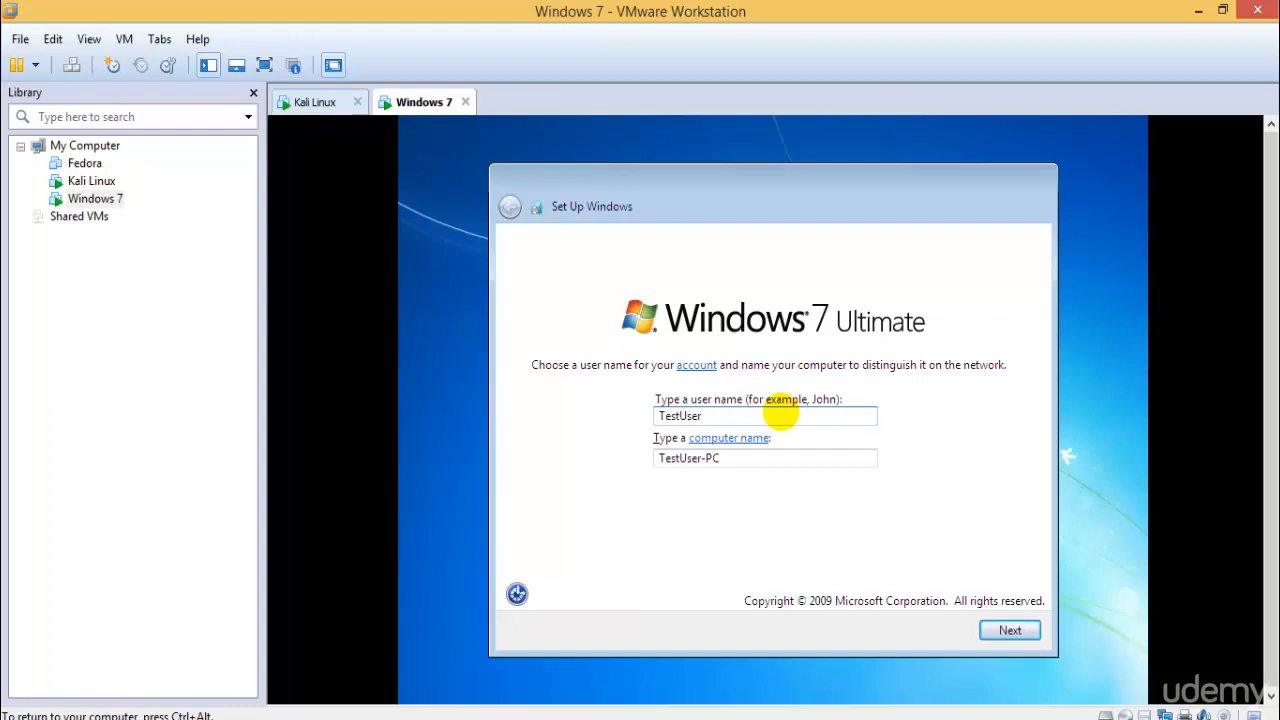
- Create the Windows 7 user 'Test' with a password and password hint
key("Return")
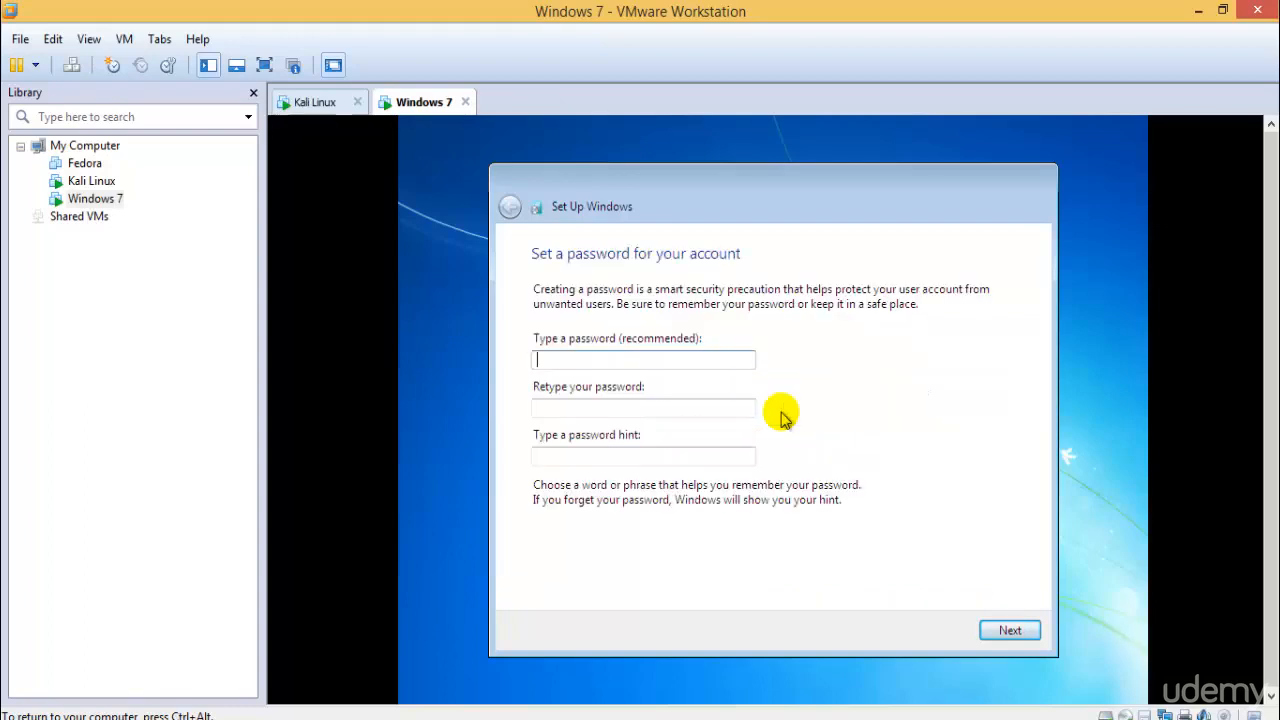
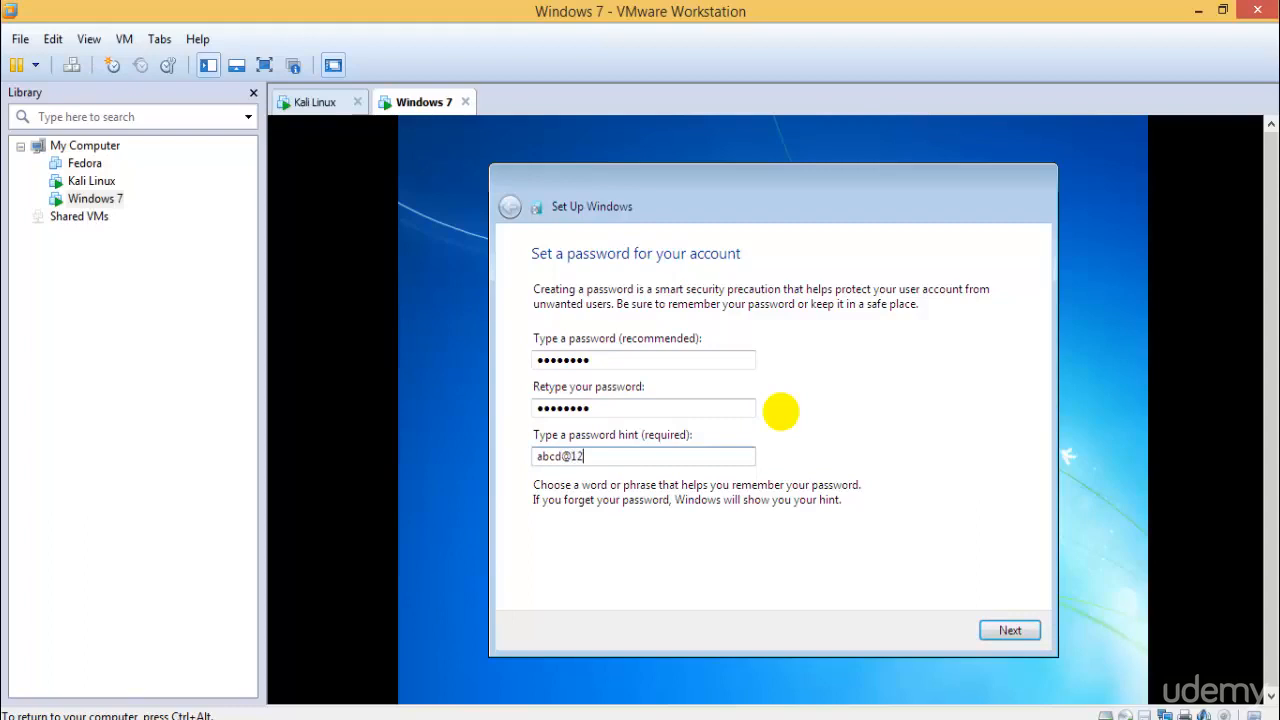
key("Return")
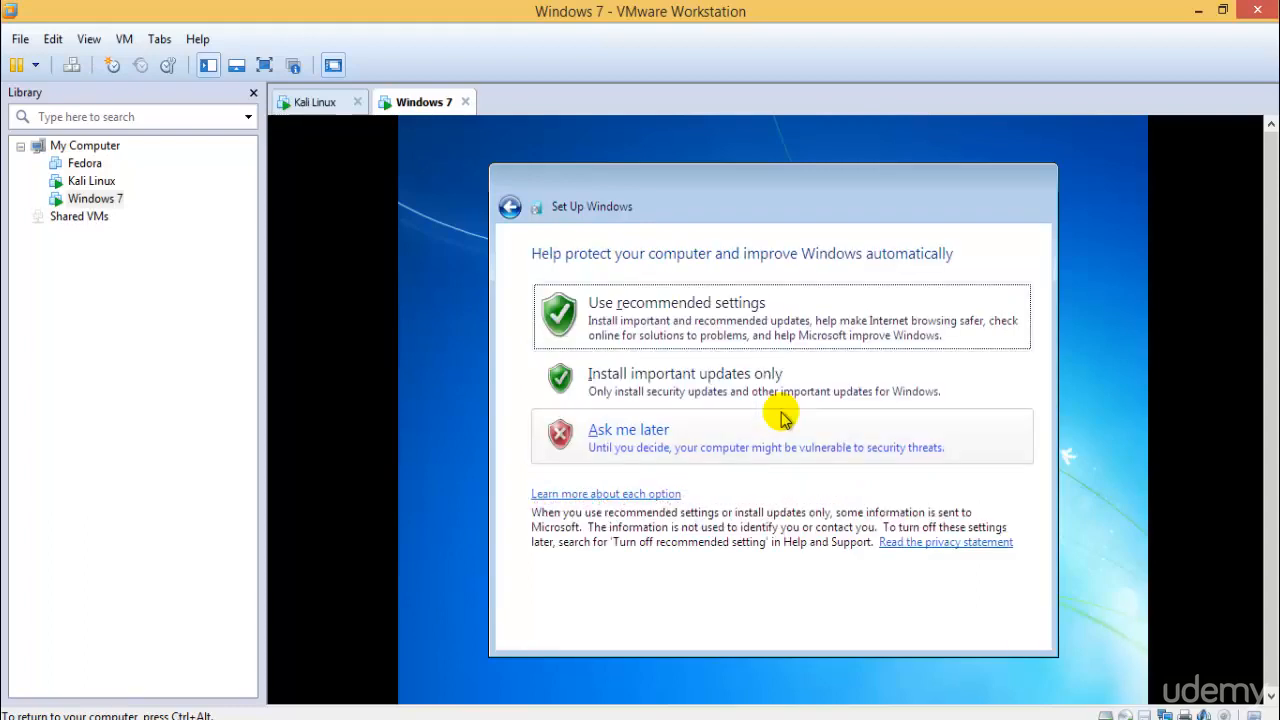
- Defer Windows updates, accept the date and time, and choose the Home network location
left_click(683, 432)
left_click(1008, 630)
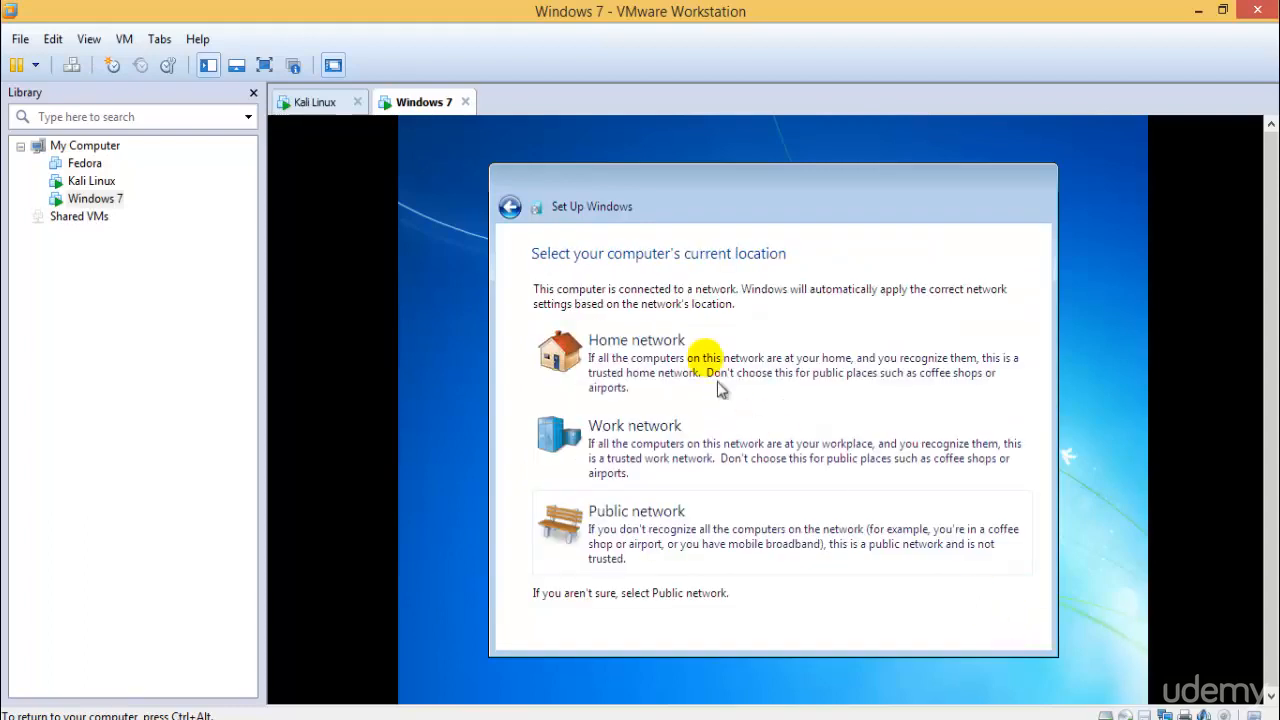
left_click(690, 352)
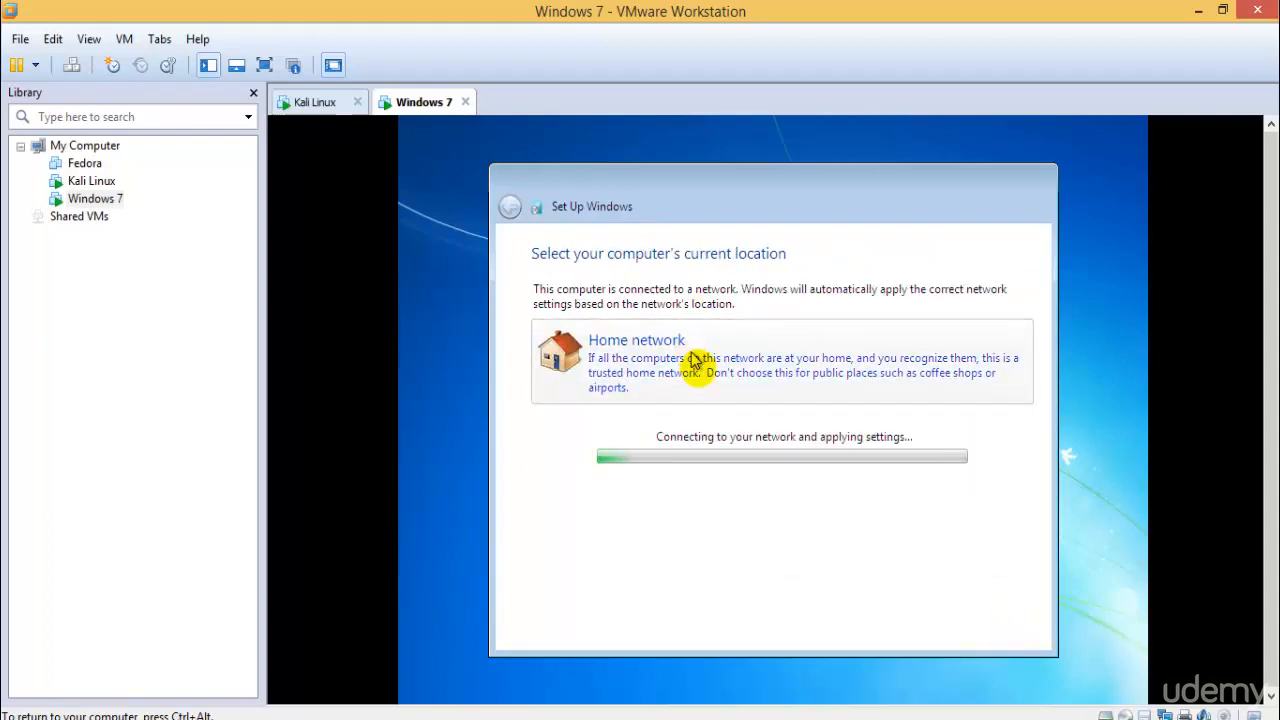
left_click(314, 102)
left_click(416, 102)
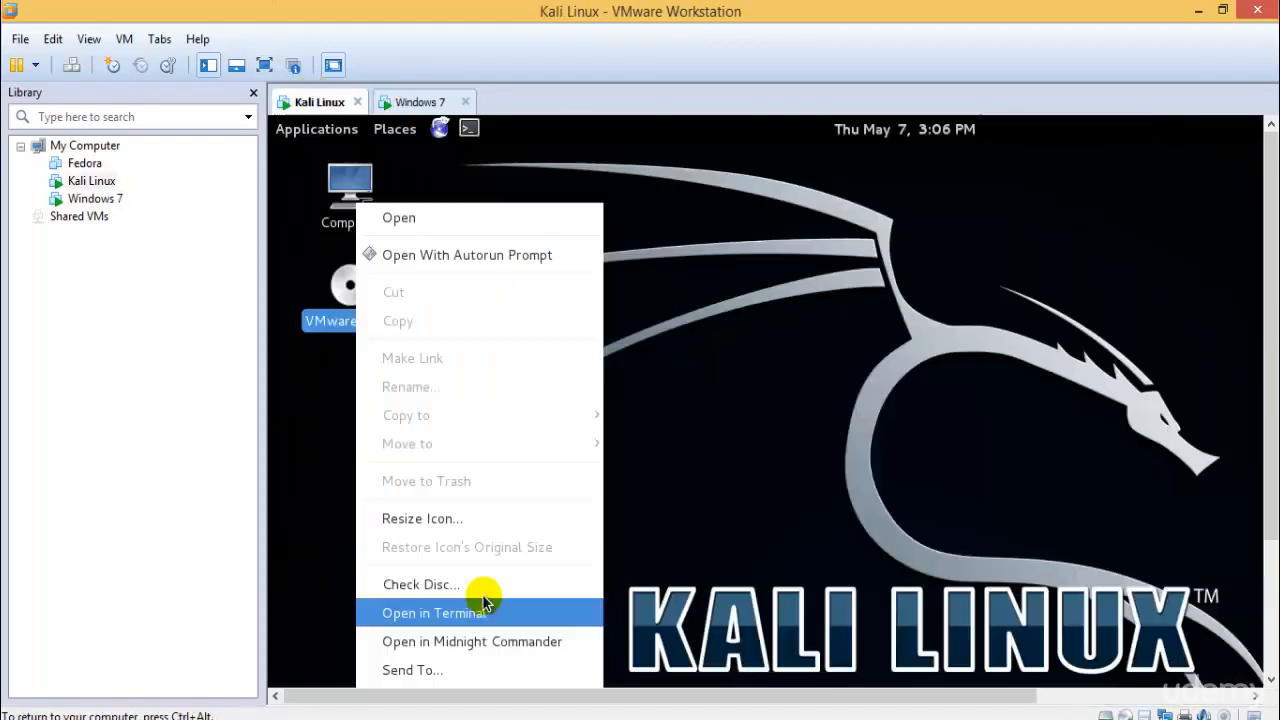
- Eject the VMware Tools disc and the Kali Live disc from the Kali desktop
left_click_drag(1271, 257, 1273, 465)
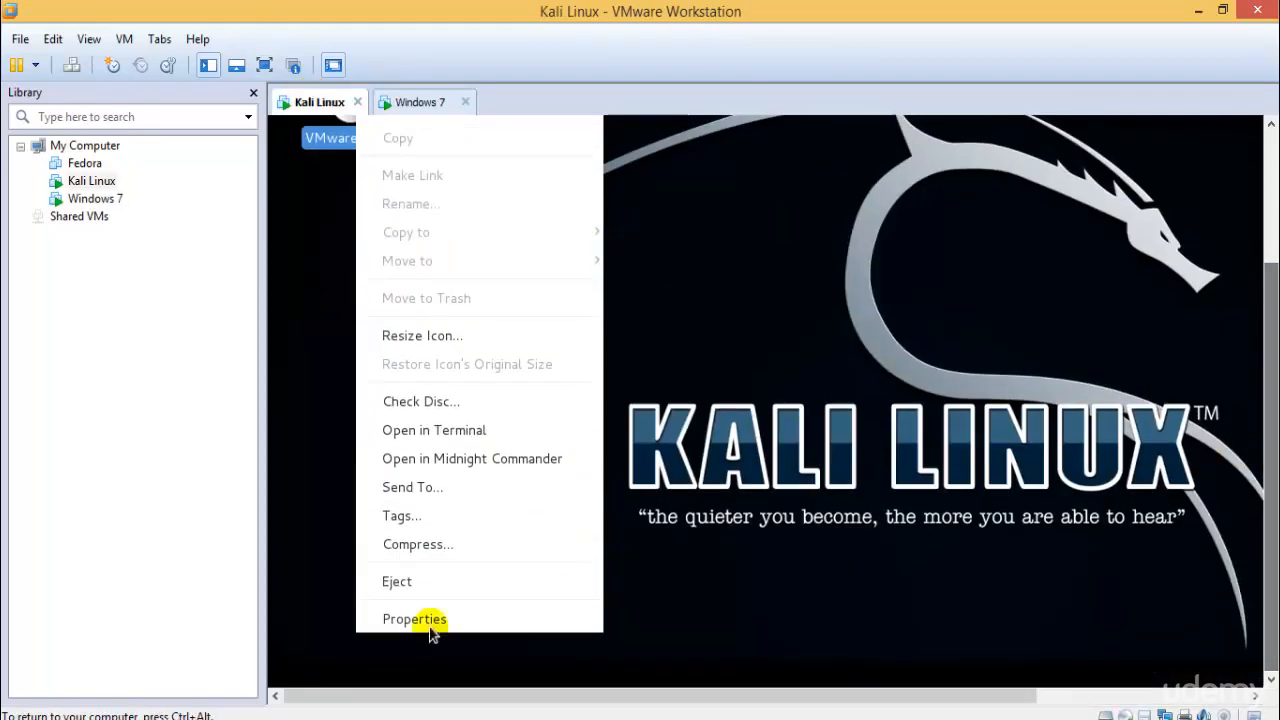
left_click(412, 580)
left_click(1271, 124)
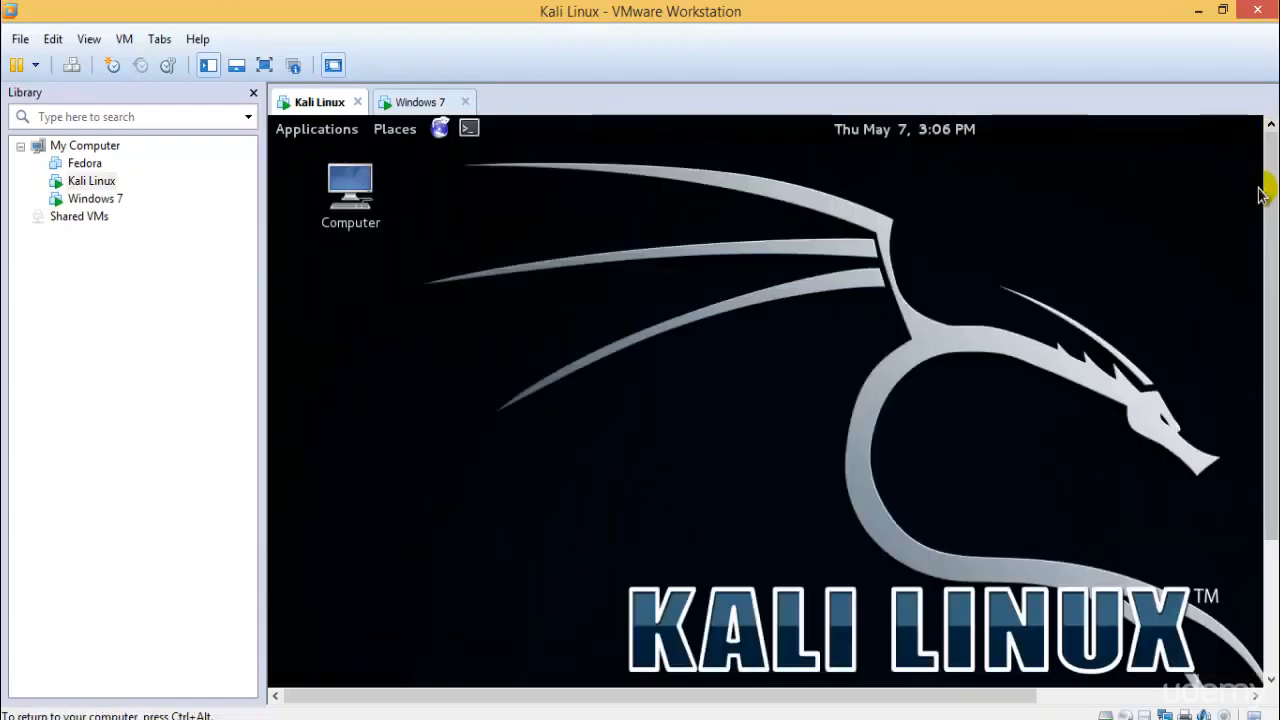
right_click(97, 183)
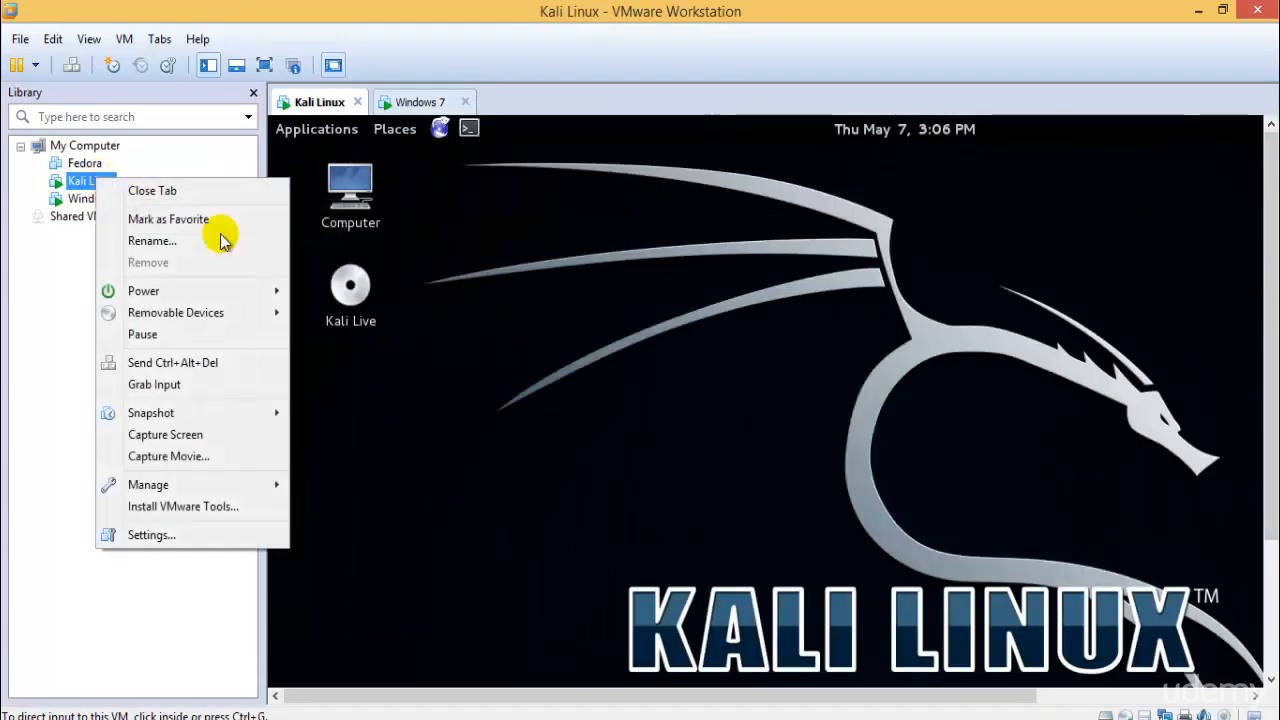
left_click(346, 286)
left_click(346, 287)
right_click(340, 288)
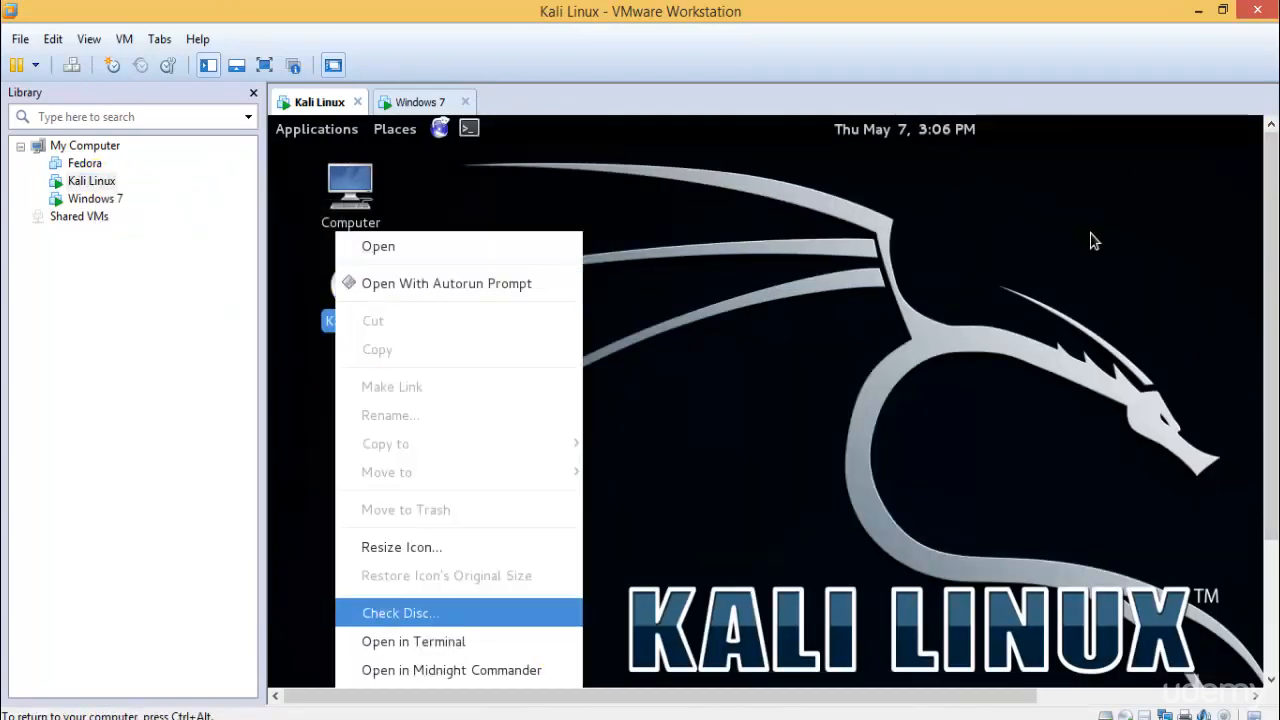
left_click_drag(1271, 286, 1267, 530)
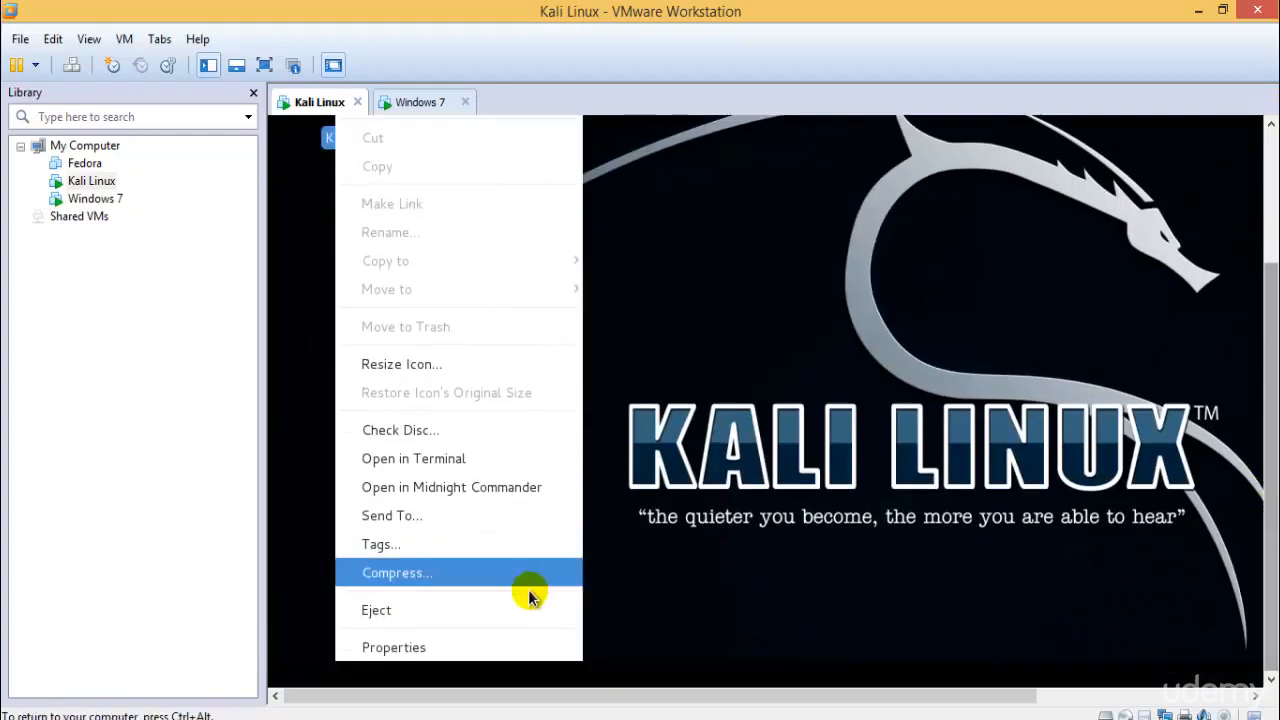
left_click(494, 609)
- Review the Kali VM's hard disk and CD/DVD settings, then cancel without changes
right_click(90, 183)
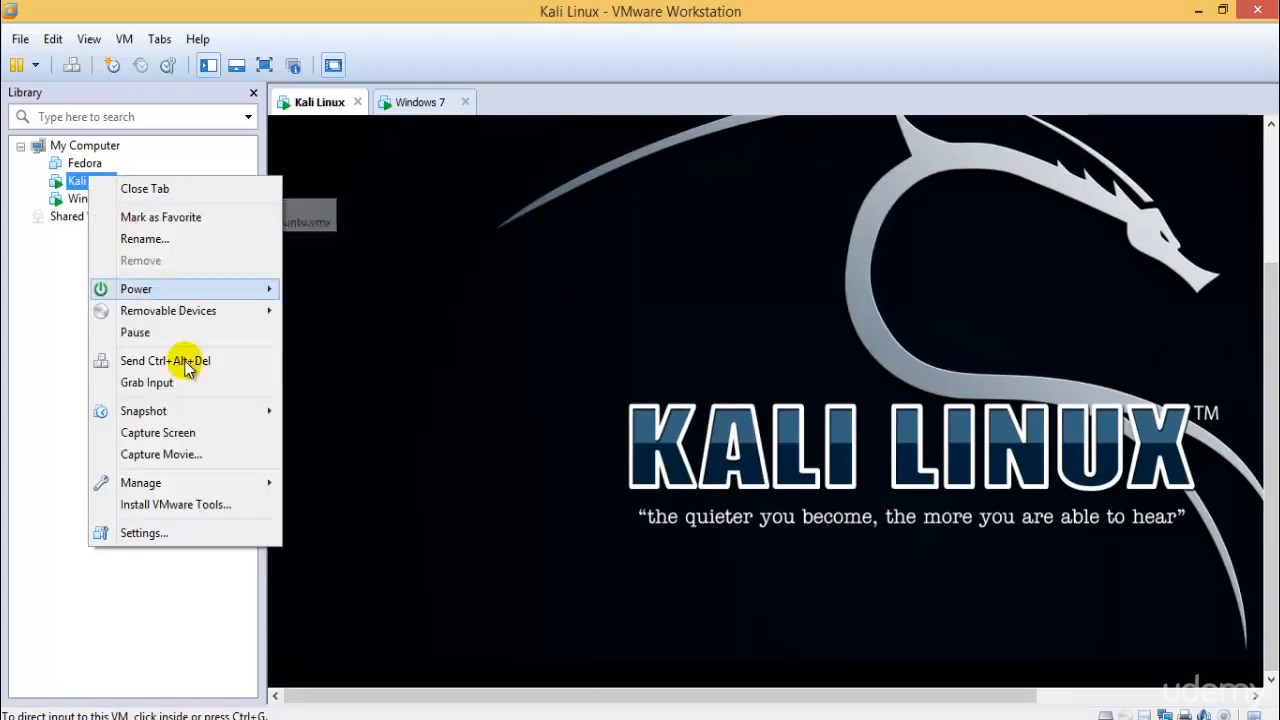
left_click(208, 524)
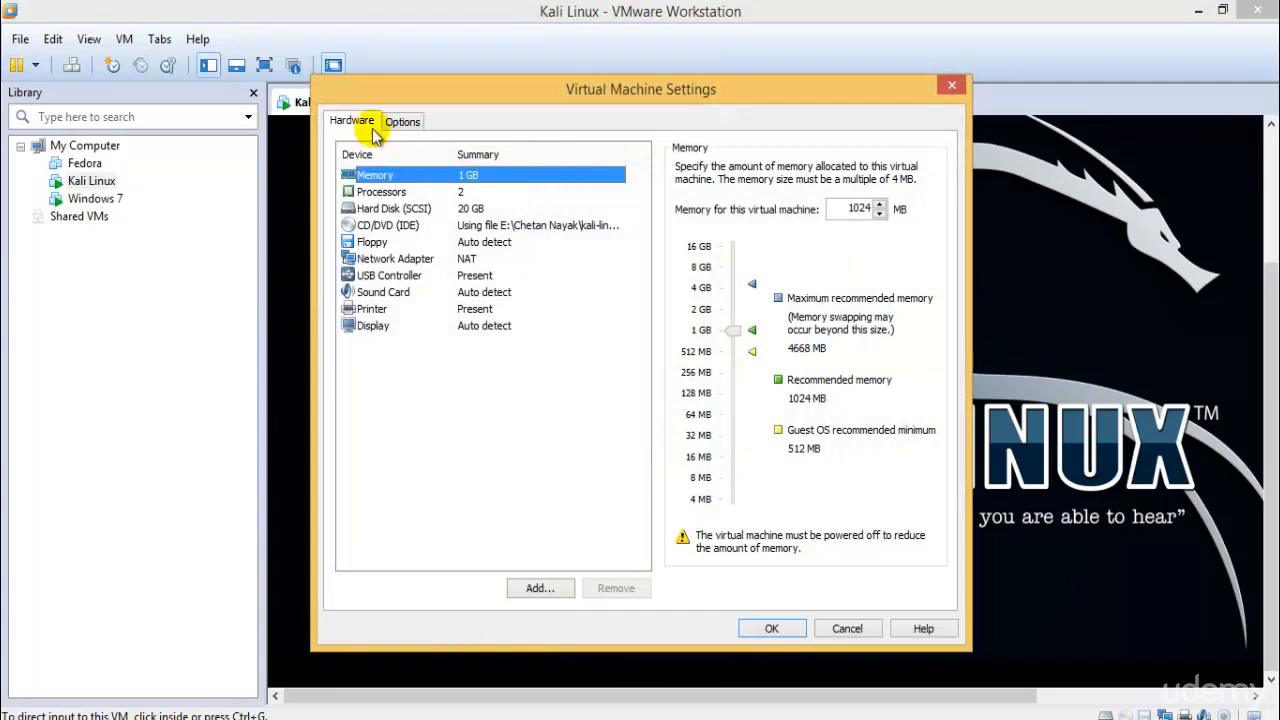
left_click(410, 208)
left_click(430, 227)
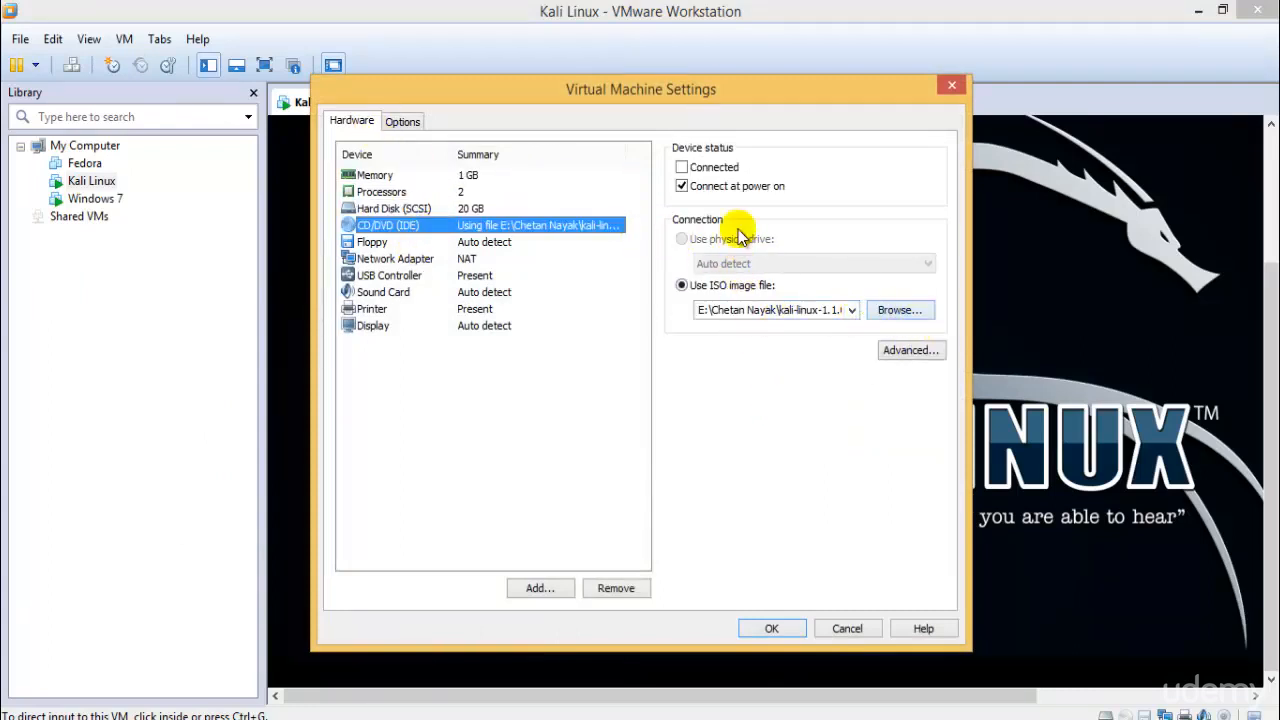
left_click(843, 629)
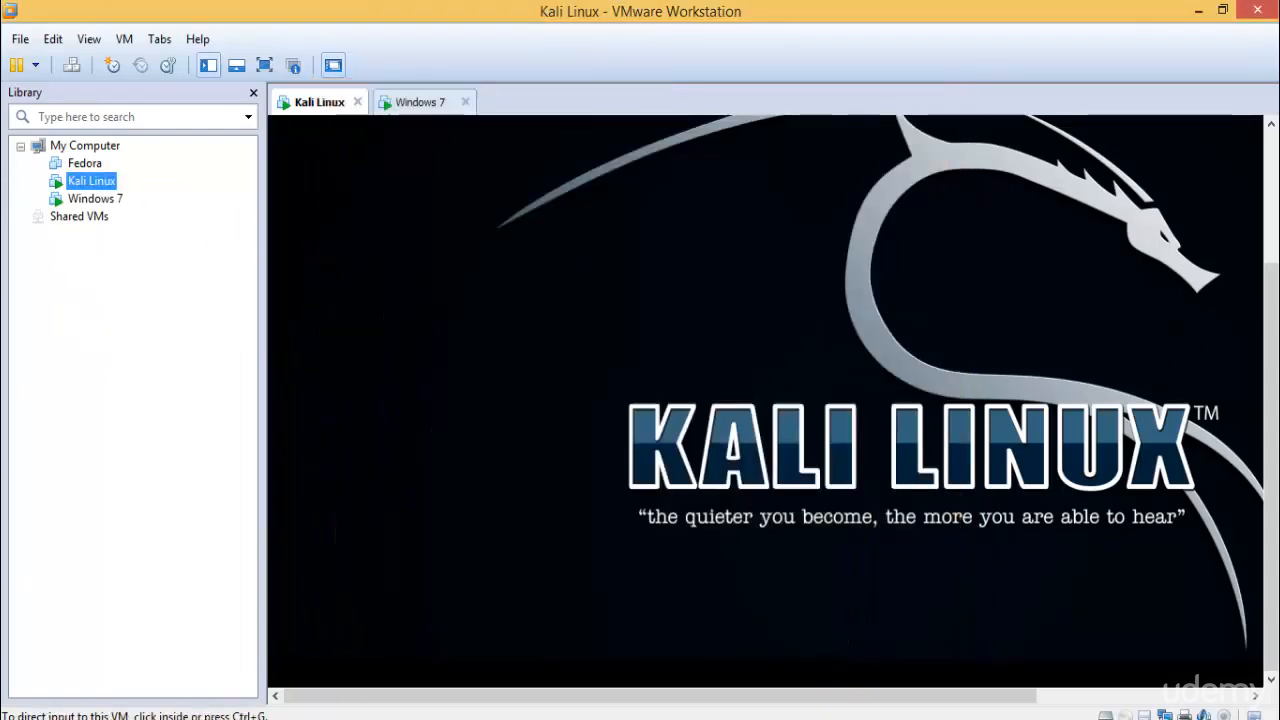
left_click_drag(1268, 430, 1268, 298)
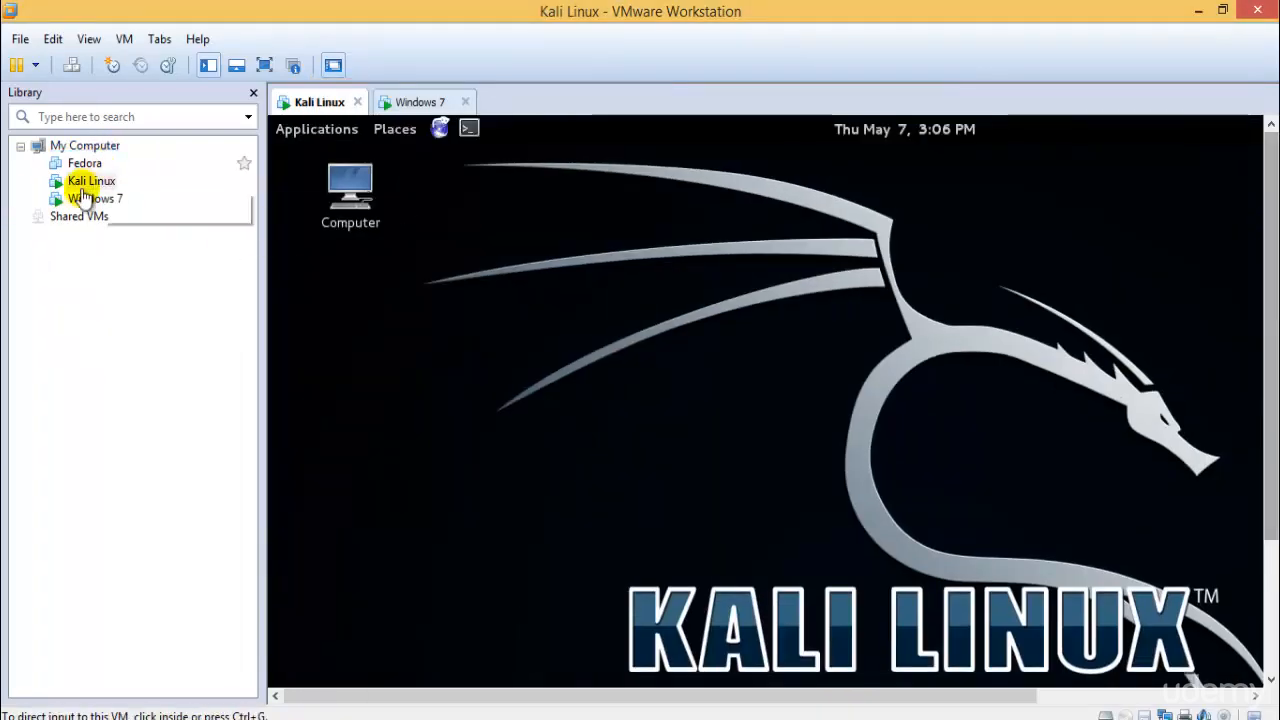
- Choose Manage > Install VMware Tools... for the Kali Linux machine
right_click(84, 184)
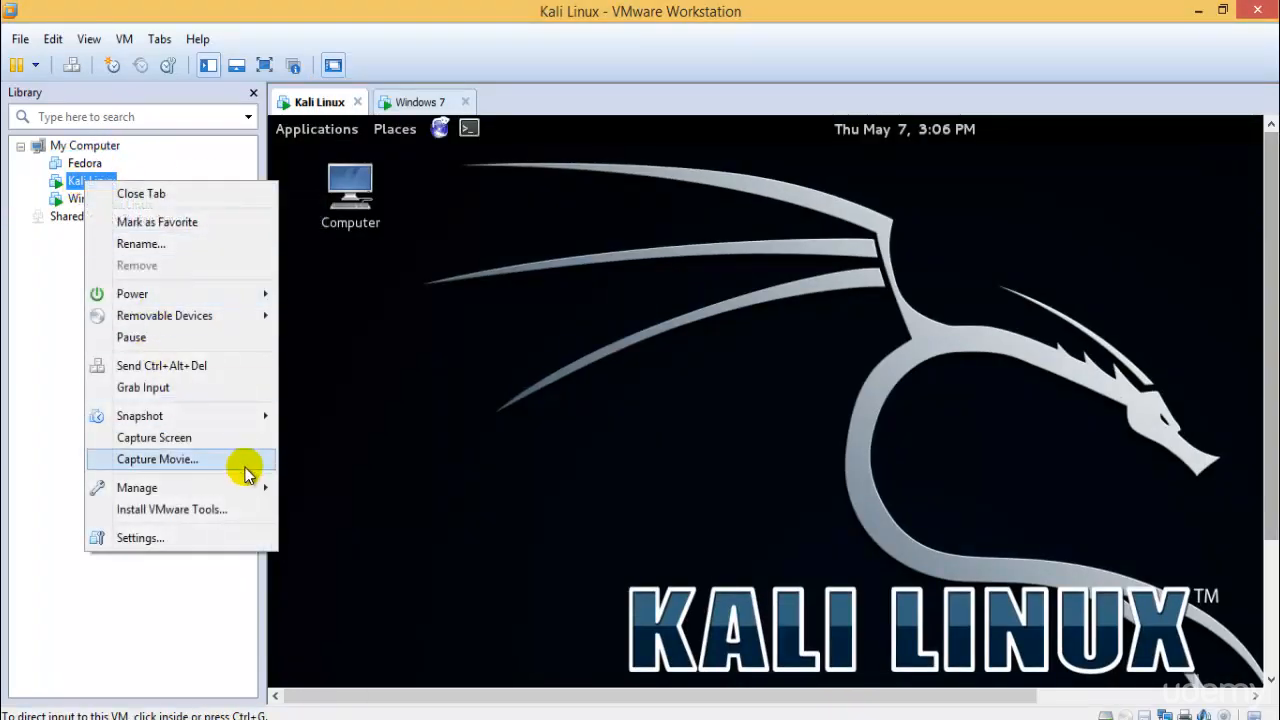
mouse_move(240, 486)
left_click(245, 510)
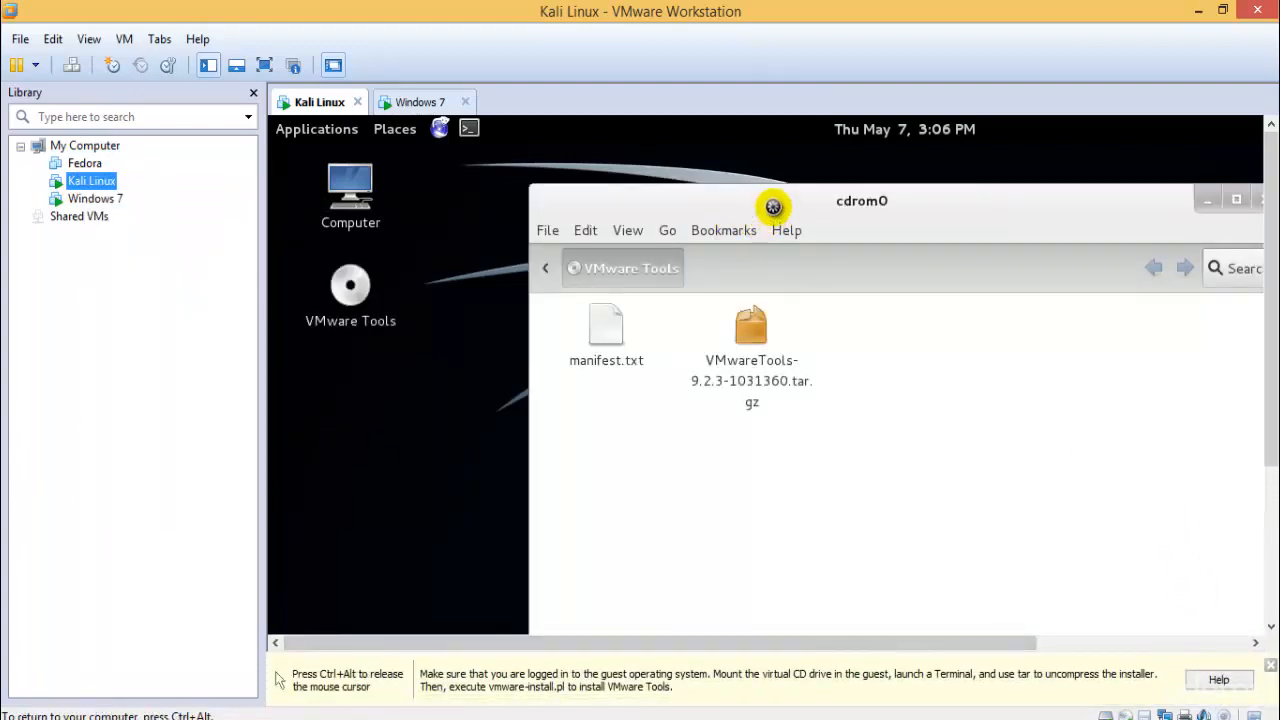
- Select the VMwareTools-9.2.3-1031360.tar.gz archive and open the Computer location
left_click_drag(773, 205, 692, 247)
left_click(672, 366)
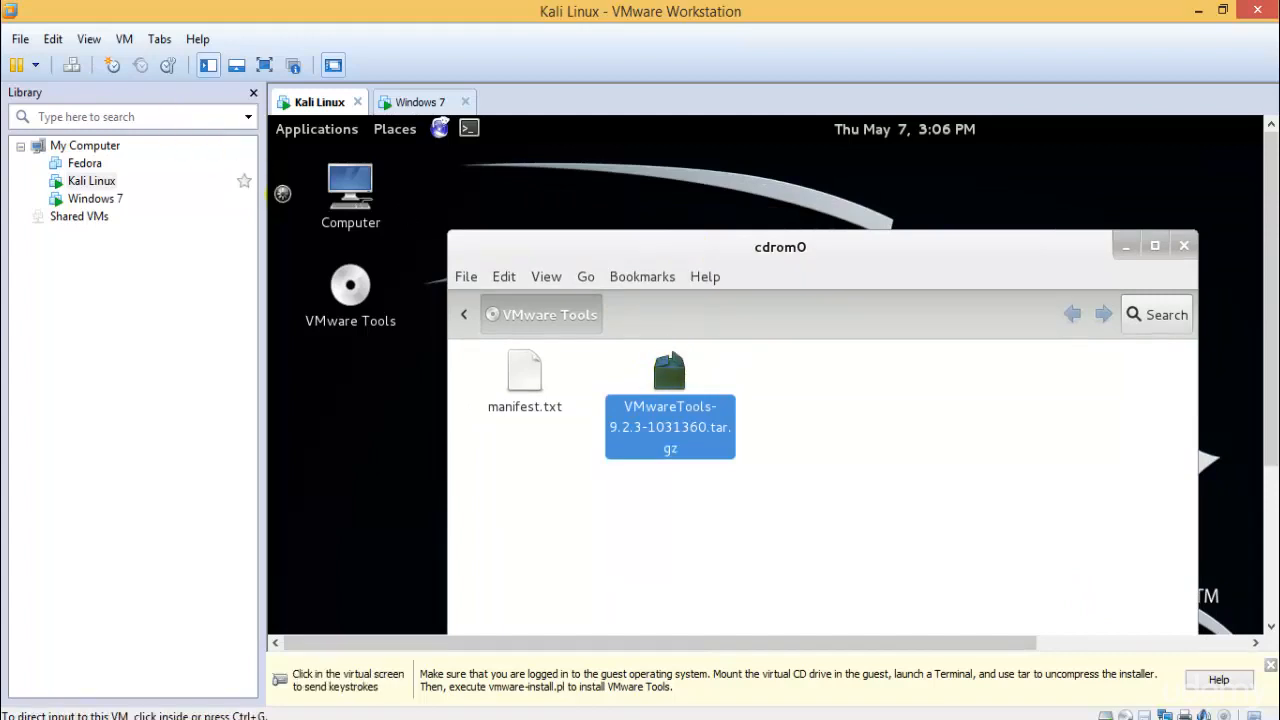
double_click(349, 186)
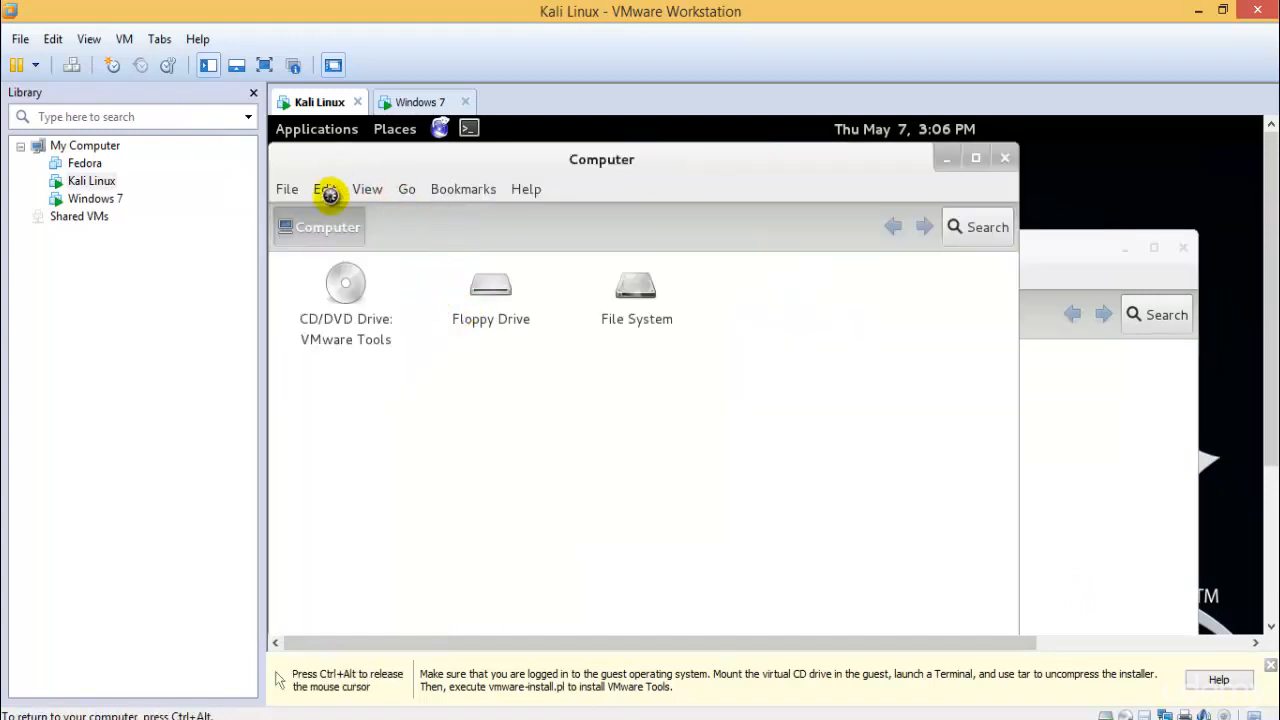
left_click_drag(655, 166, 805, 166)
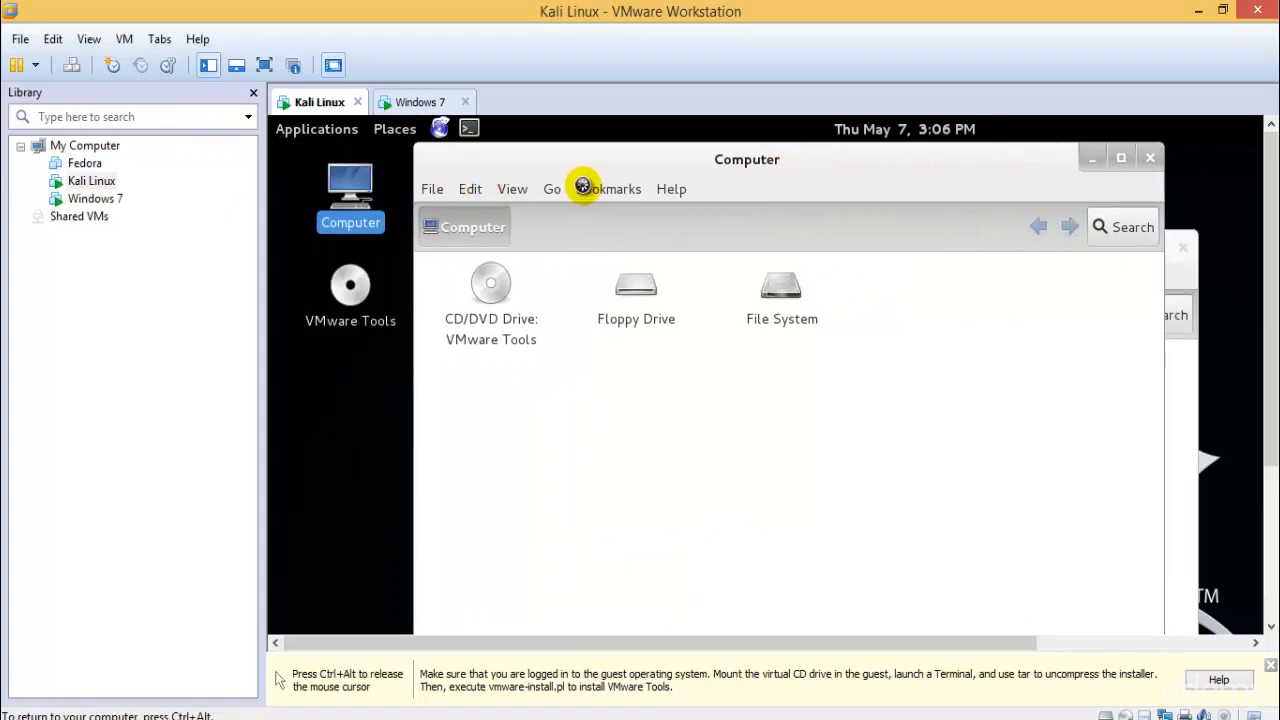
- Show the Places sidebar in the Kali file manager
left_click(470, 188)
left_click(511, 188)
mouse_move(549, 270)
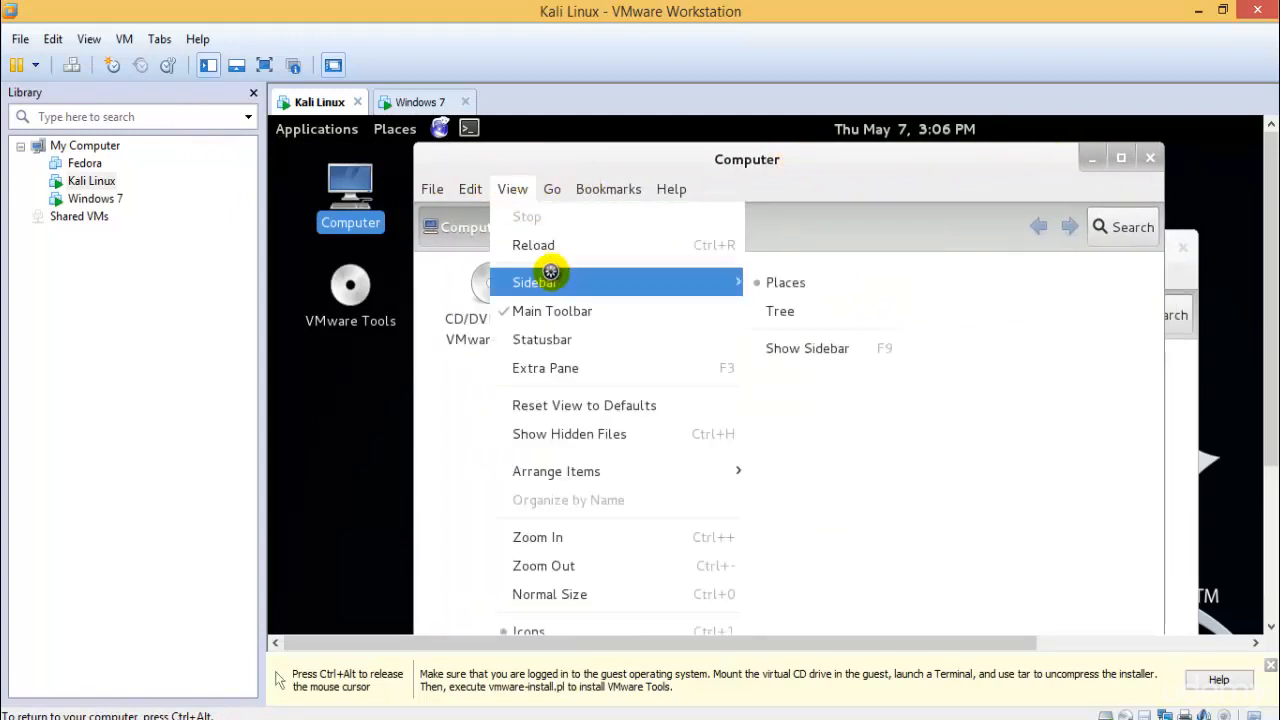
left_click(790, 344)
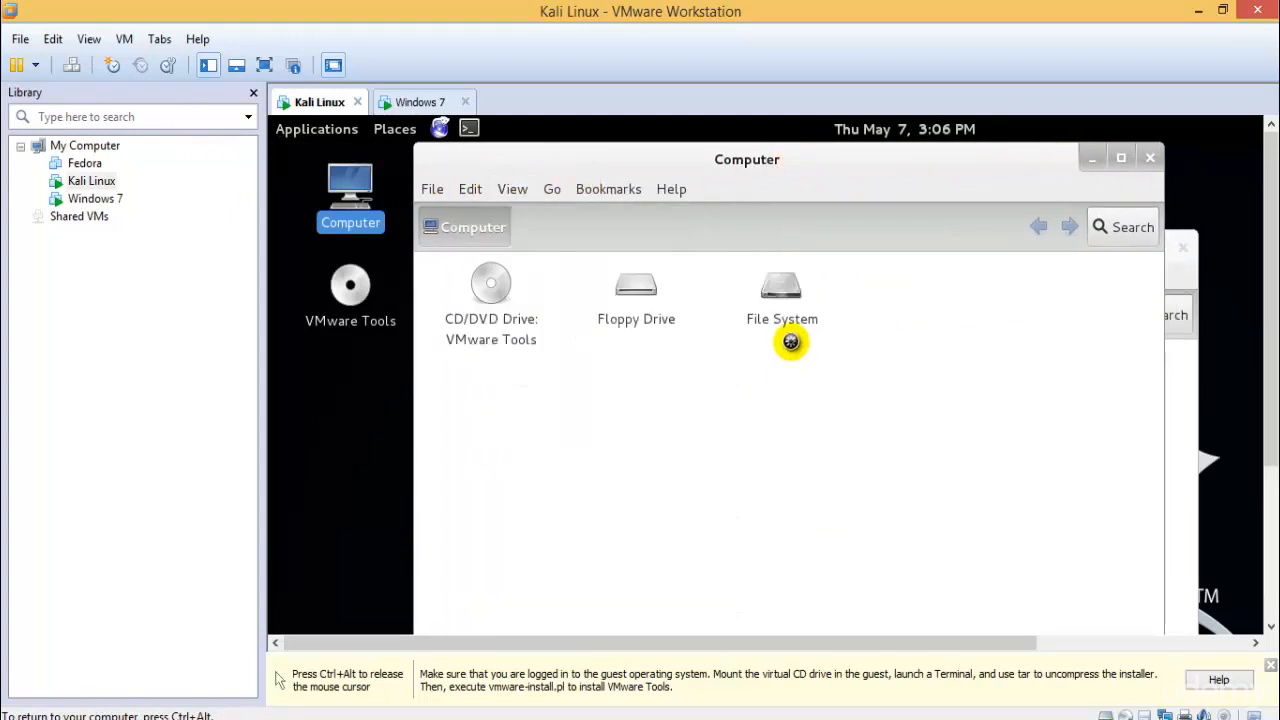
left_click(512, 189)
mouse_move(617, 282)
left_click(805, 348)
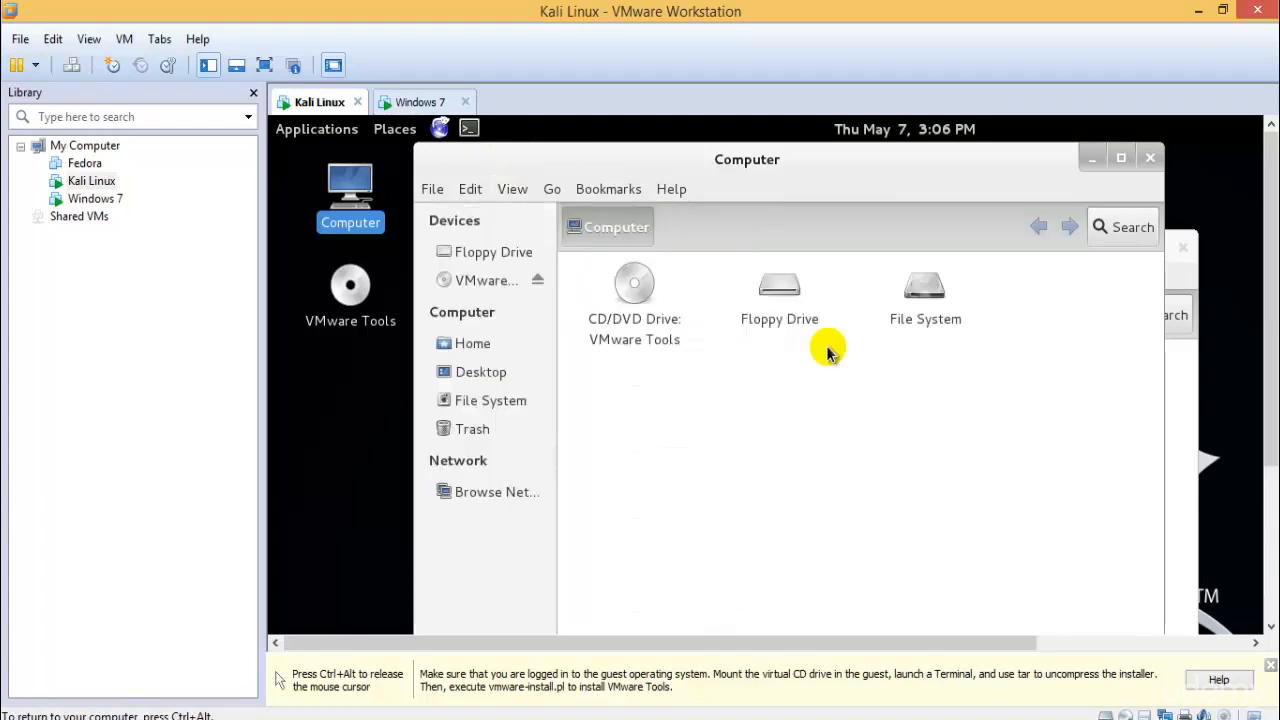
- Paste the archive into Home, close the cdrom0 window, and switch to Windows 7
left_click(466, 343)
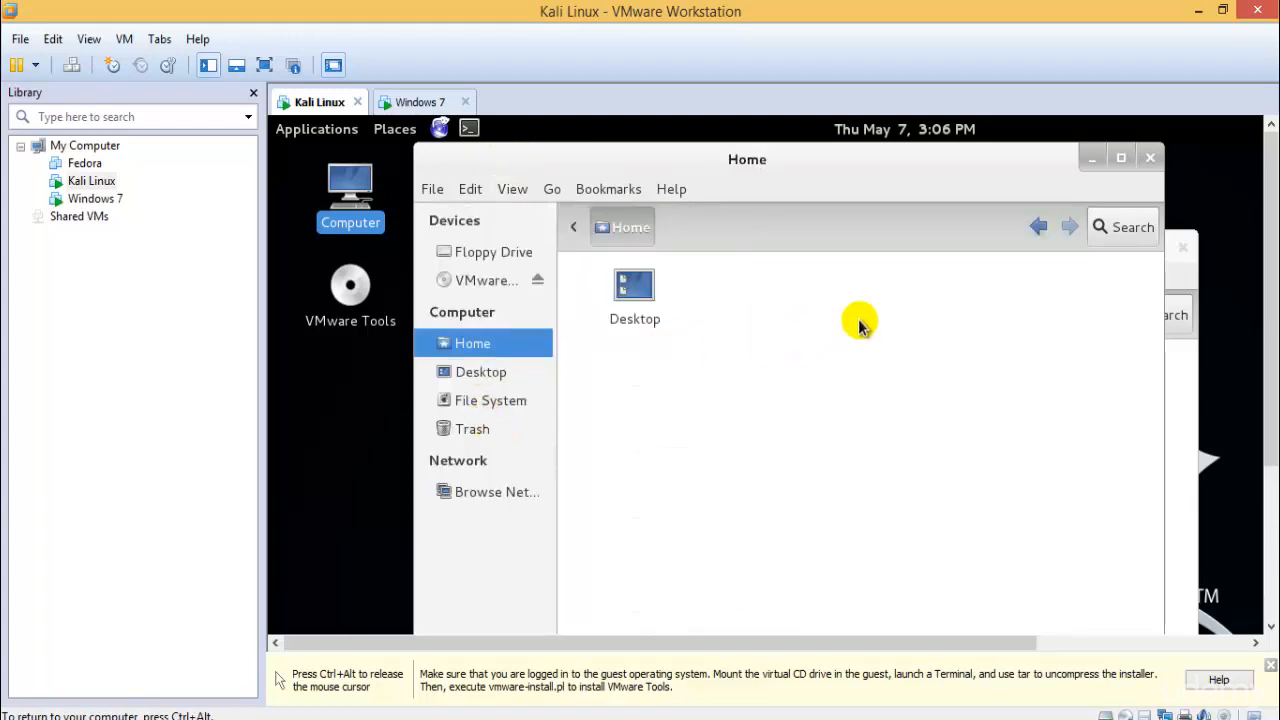
key("ctrl+v")
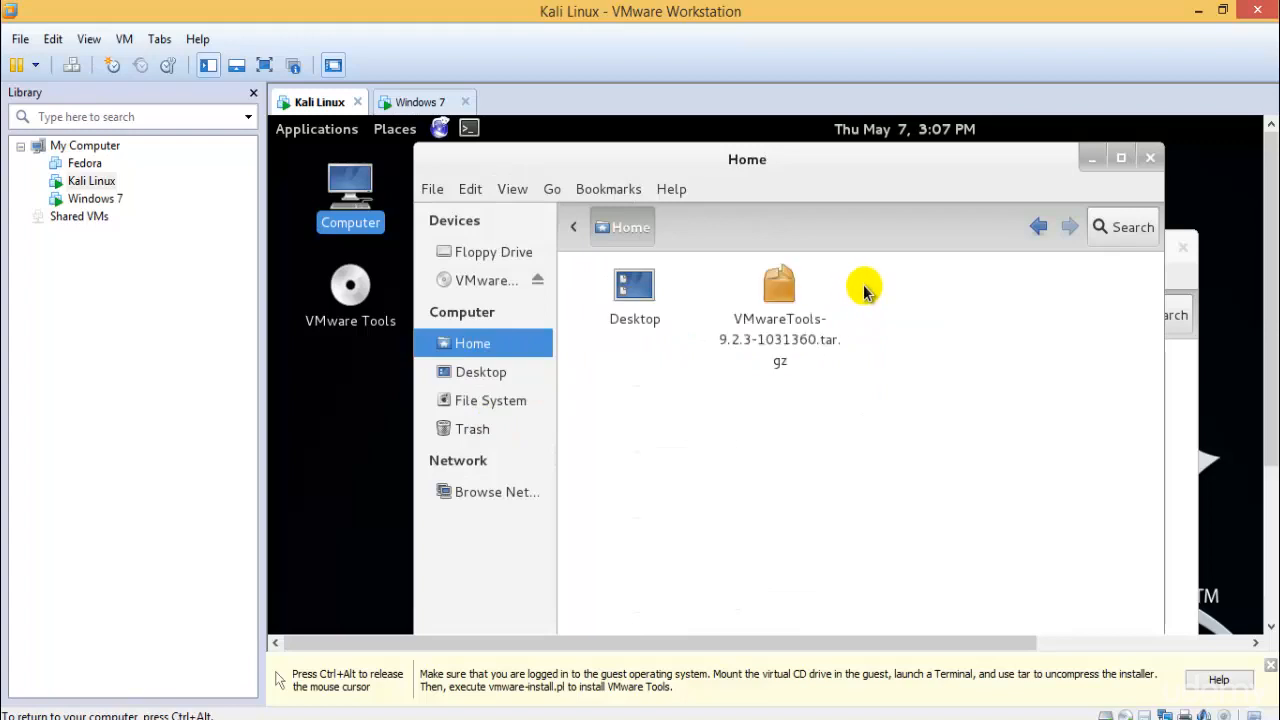
left_click(1181, 247)
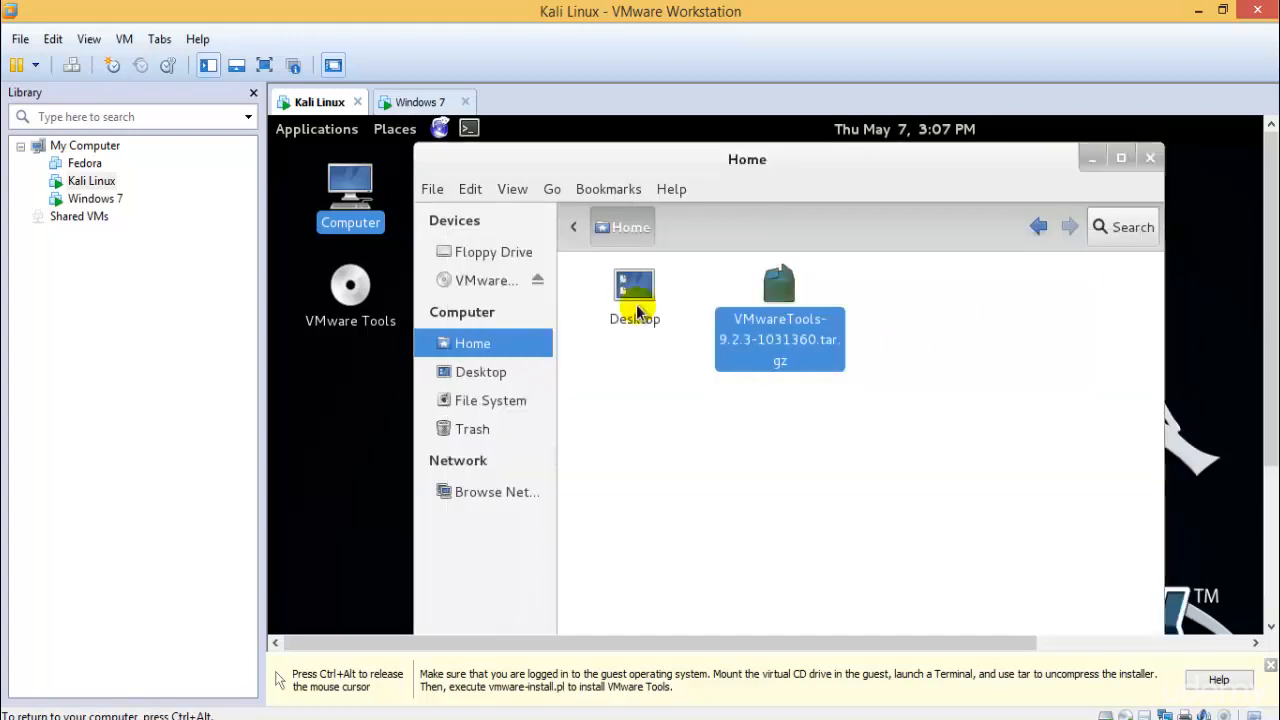
left_click(415, 102)
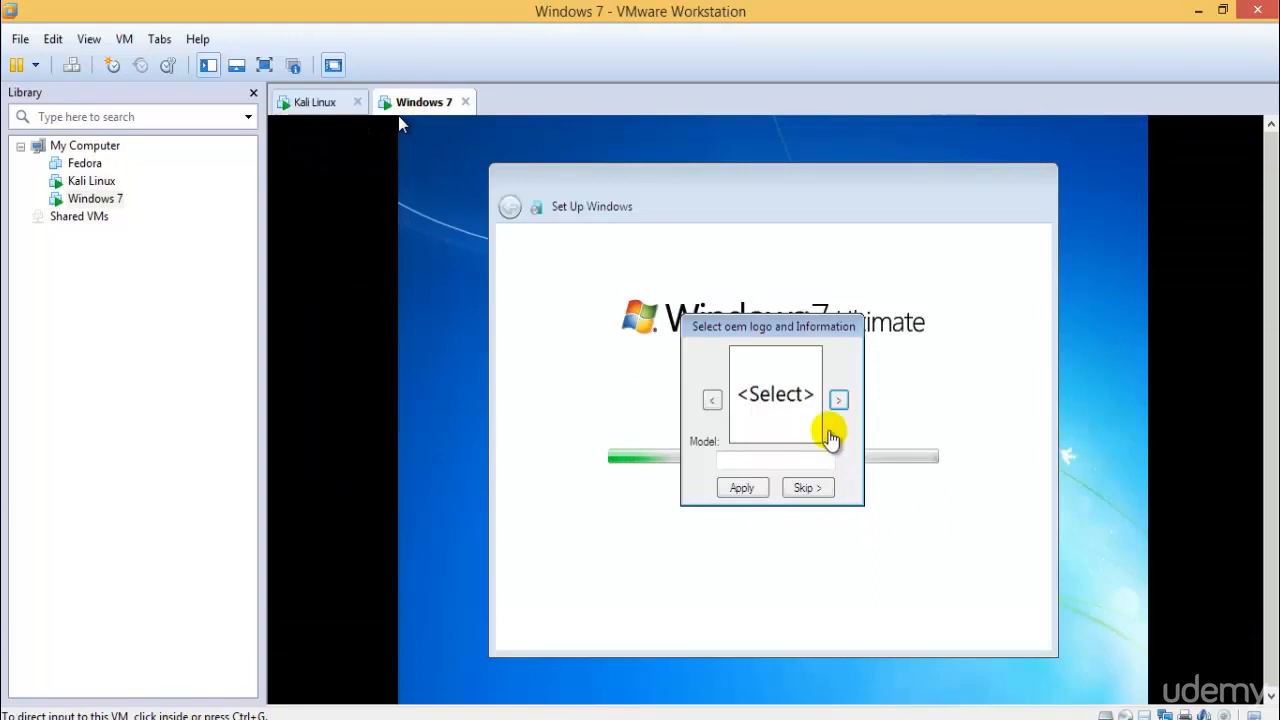
- Skip the OEM logo prompt, dismiss the logon failure, and return to the Kali Linux tab
left_click(803, 487)
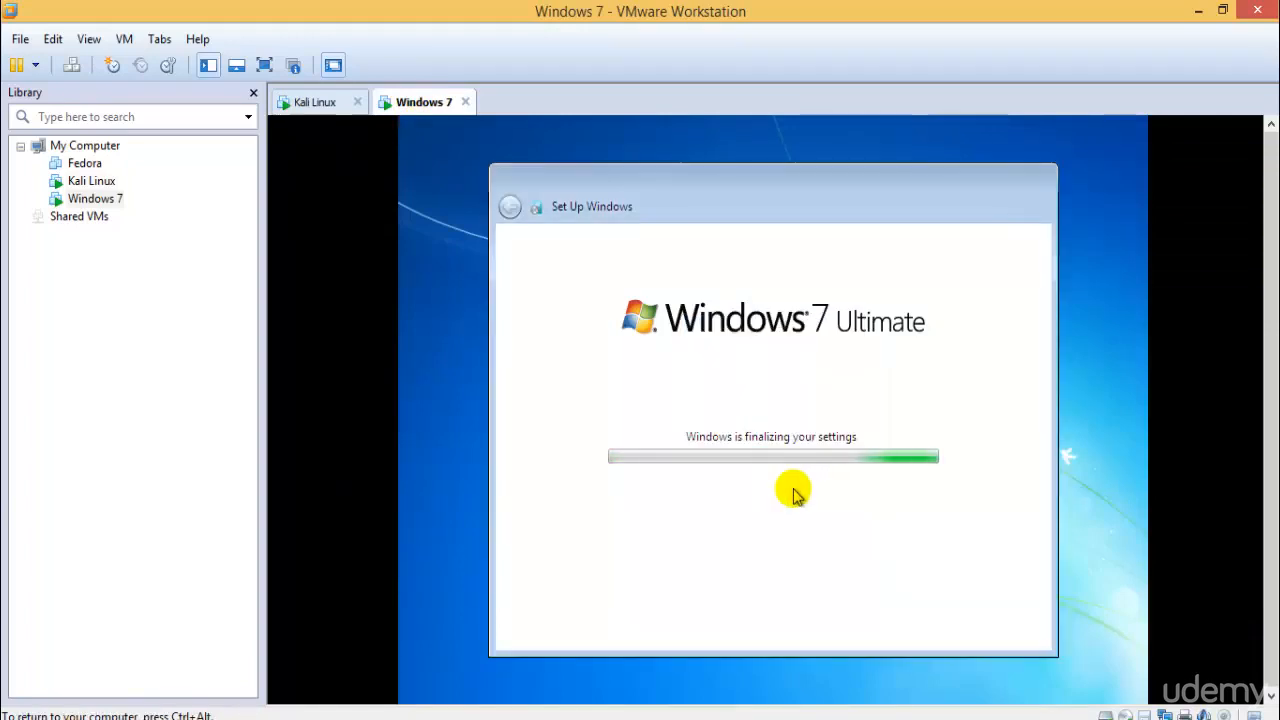
left_click_drag(1273, 377, 1273, 504)
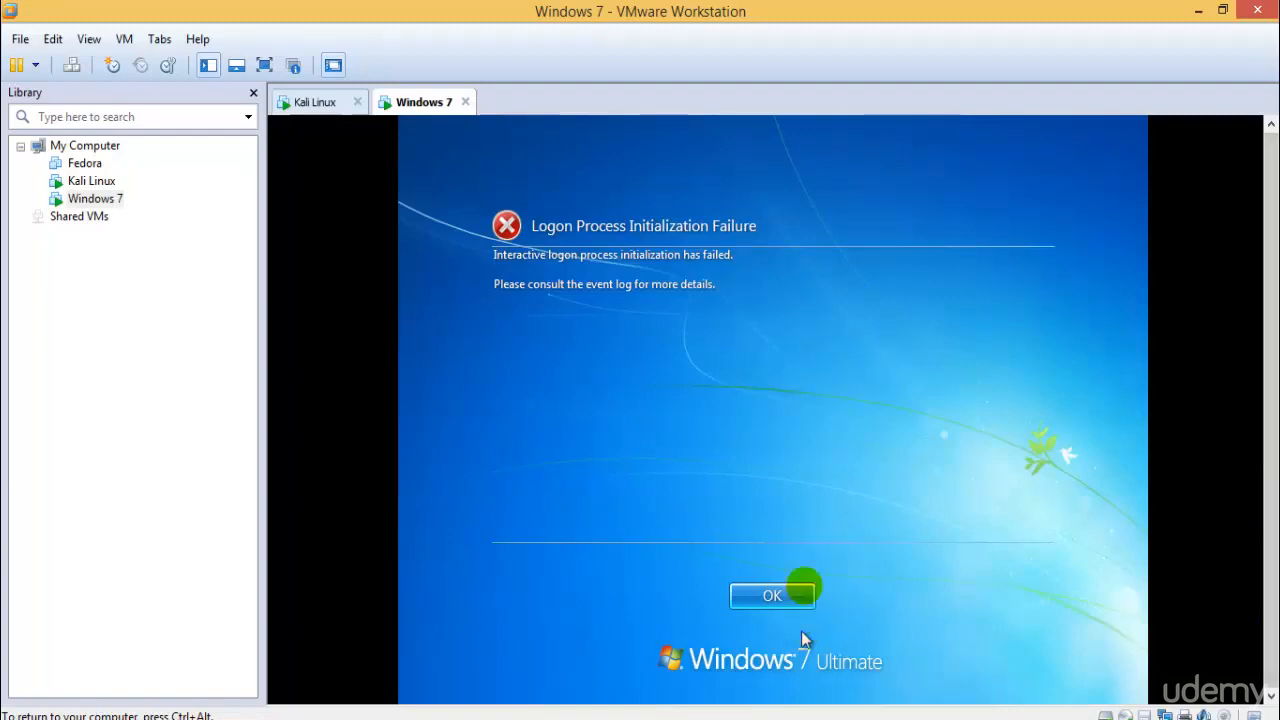
left_click(806, 590)
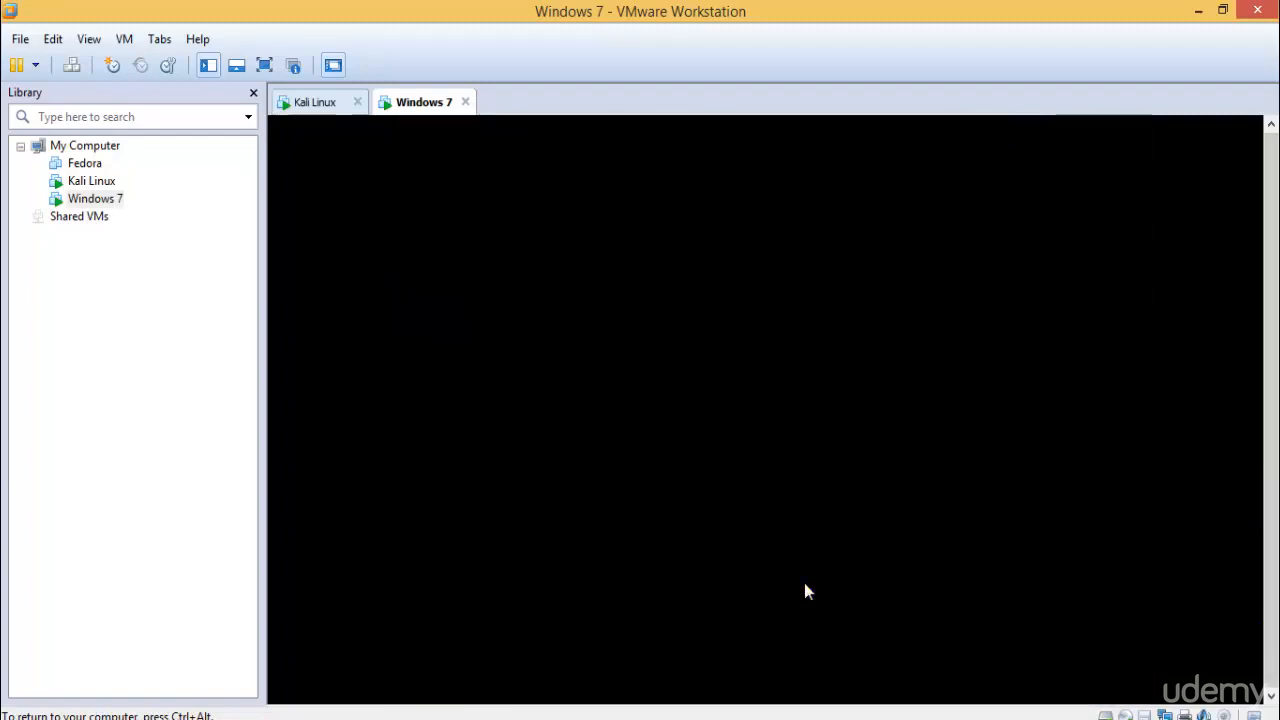
left_click(318, 103)
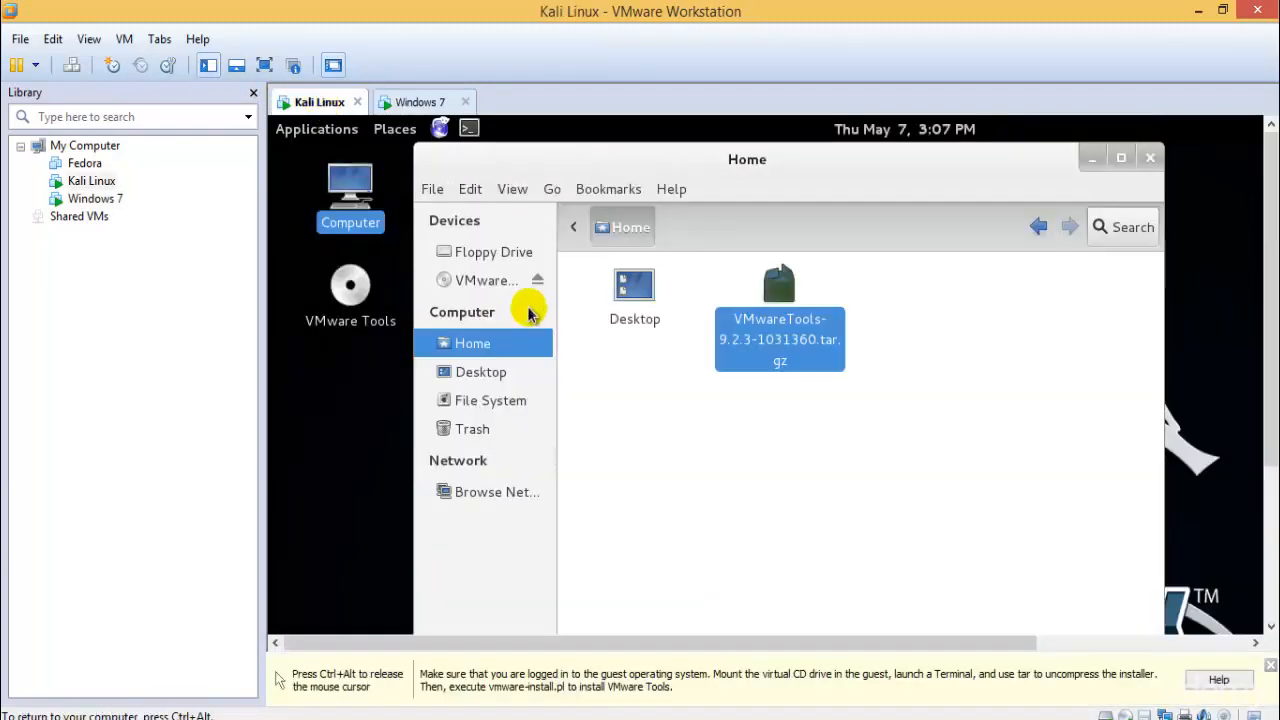
- Put the Kali VM in full screen and close the Home file manager
left_click(263, 66)
left_click(634, 337)
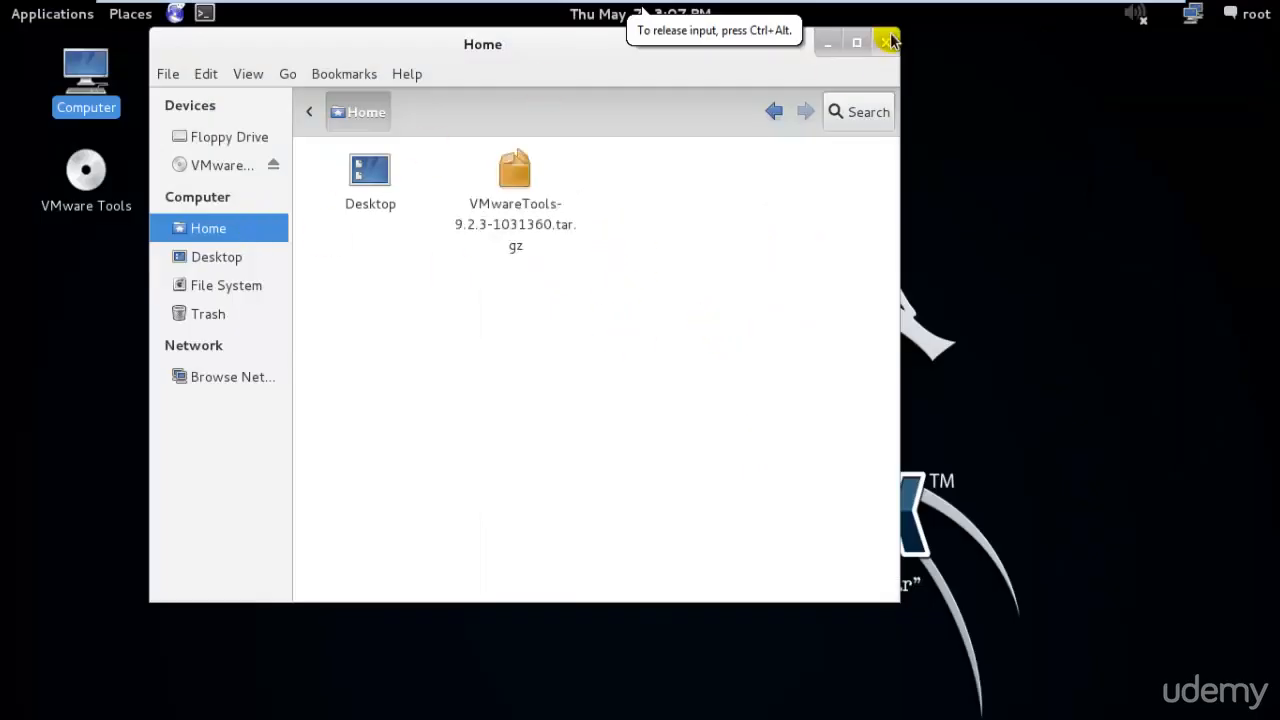
left_click(890, 40)
- Open a terminal, cancel the archive delete prompt, and start a fresh root terminal
left_click(205, 13)
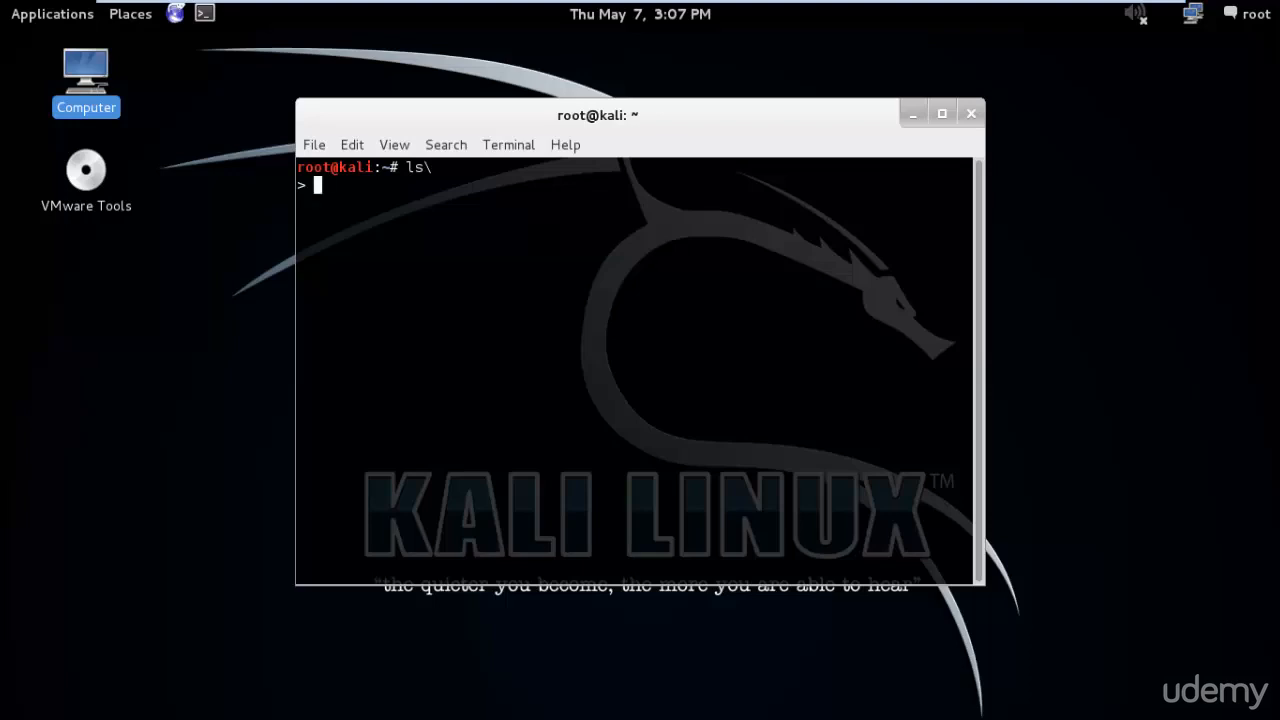
left_click(720, 225)
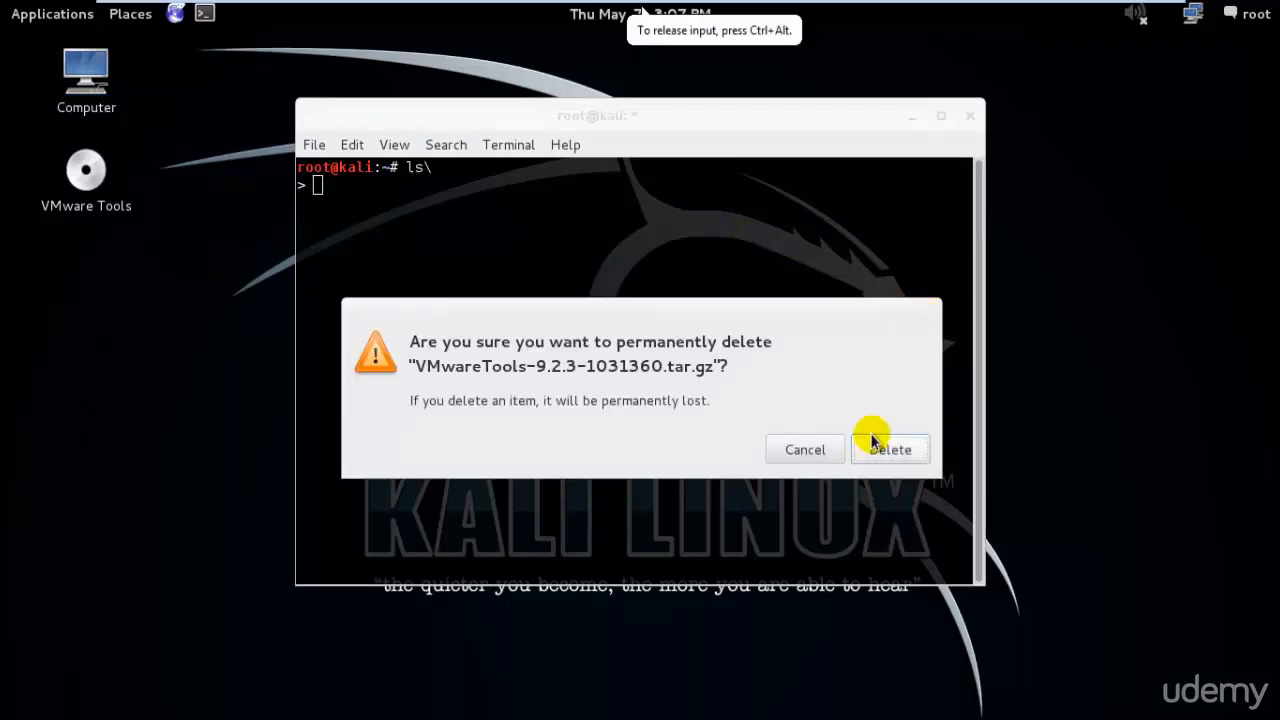
left_click(806, 450)
left_click(967, 118)
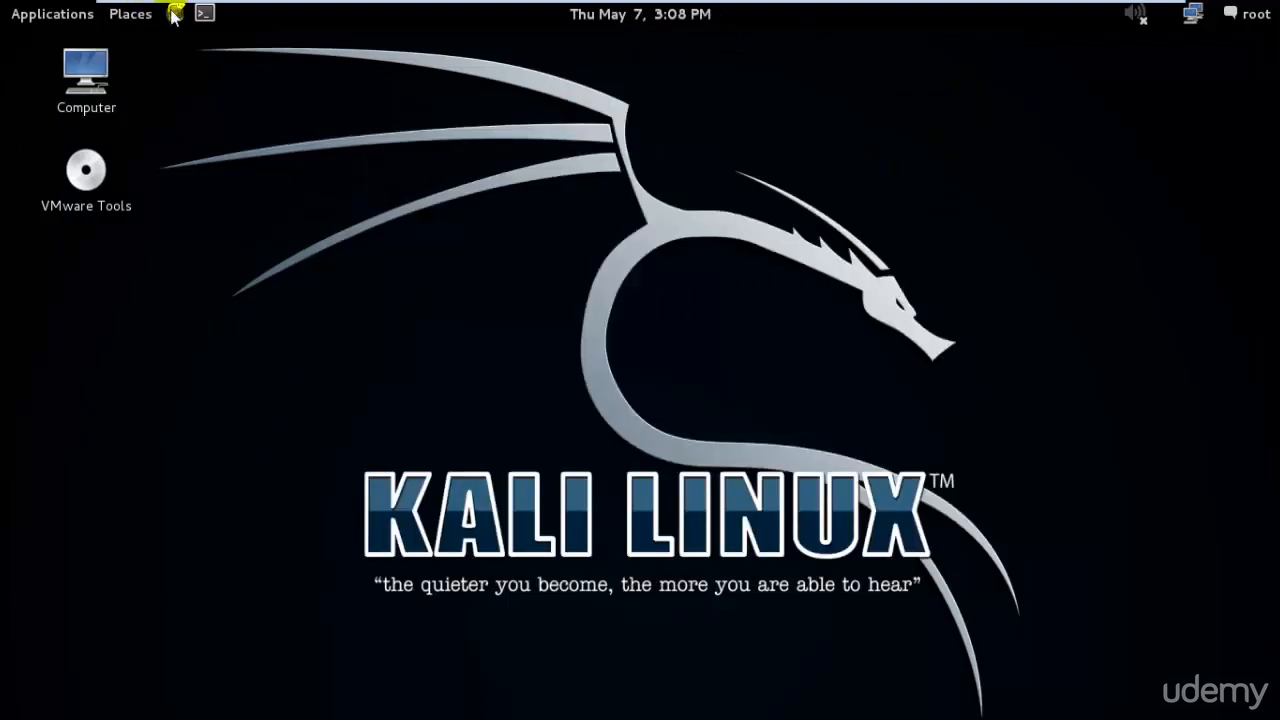
left_click(204, 13)
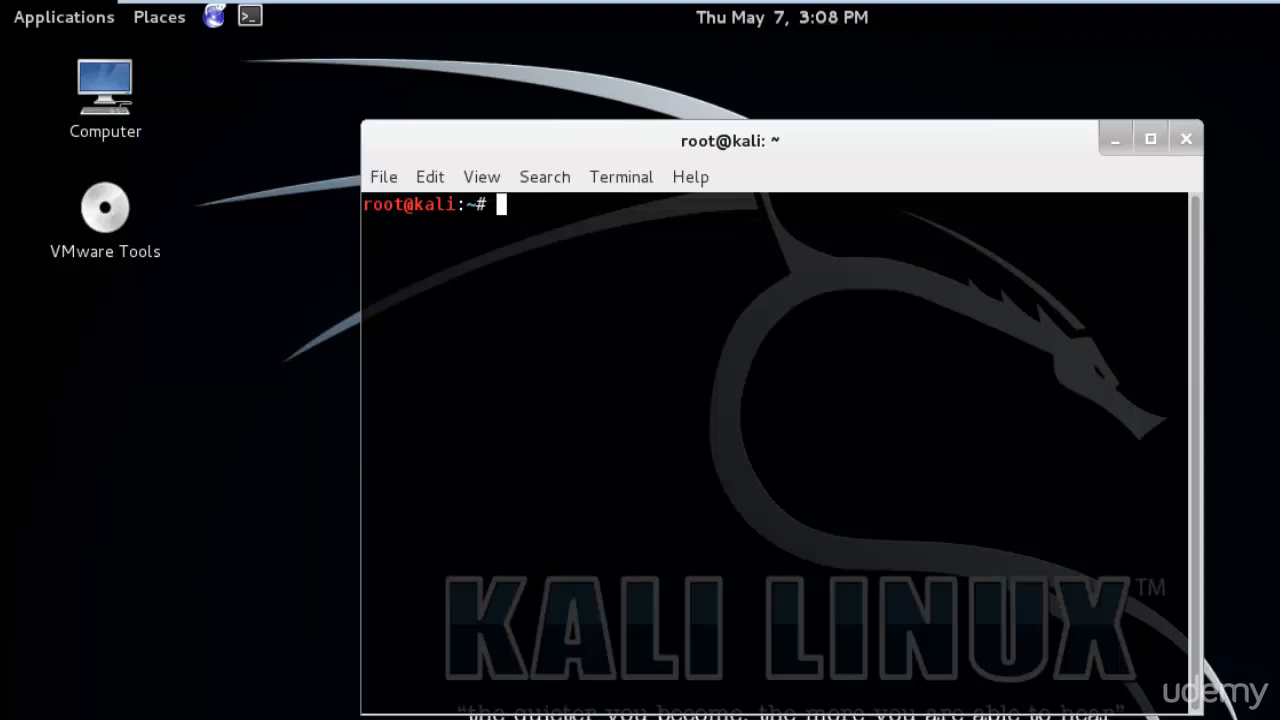
- Run ls and pwd in /root, then chmod +x VMwareTools-9.2.3-1031360.tar.gz
type("ls")
key("Return")
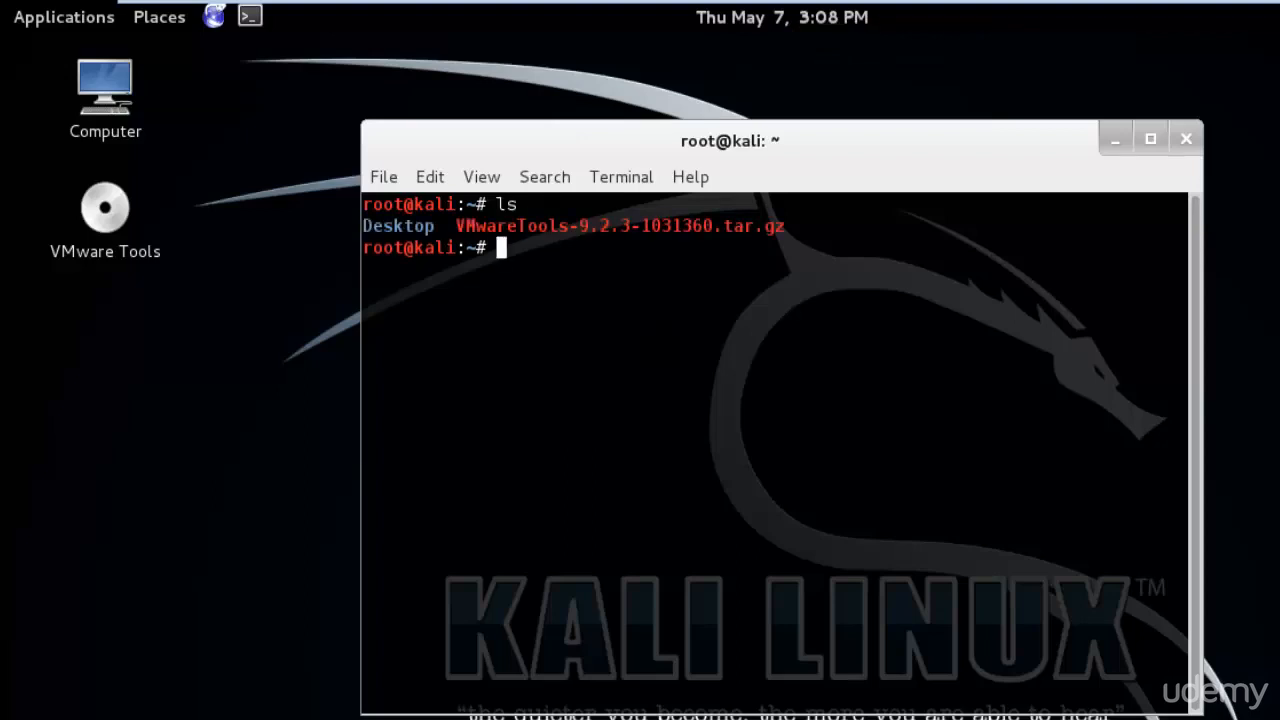
type("pwd")
key("Return")
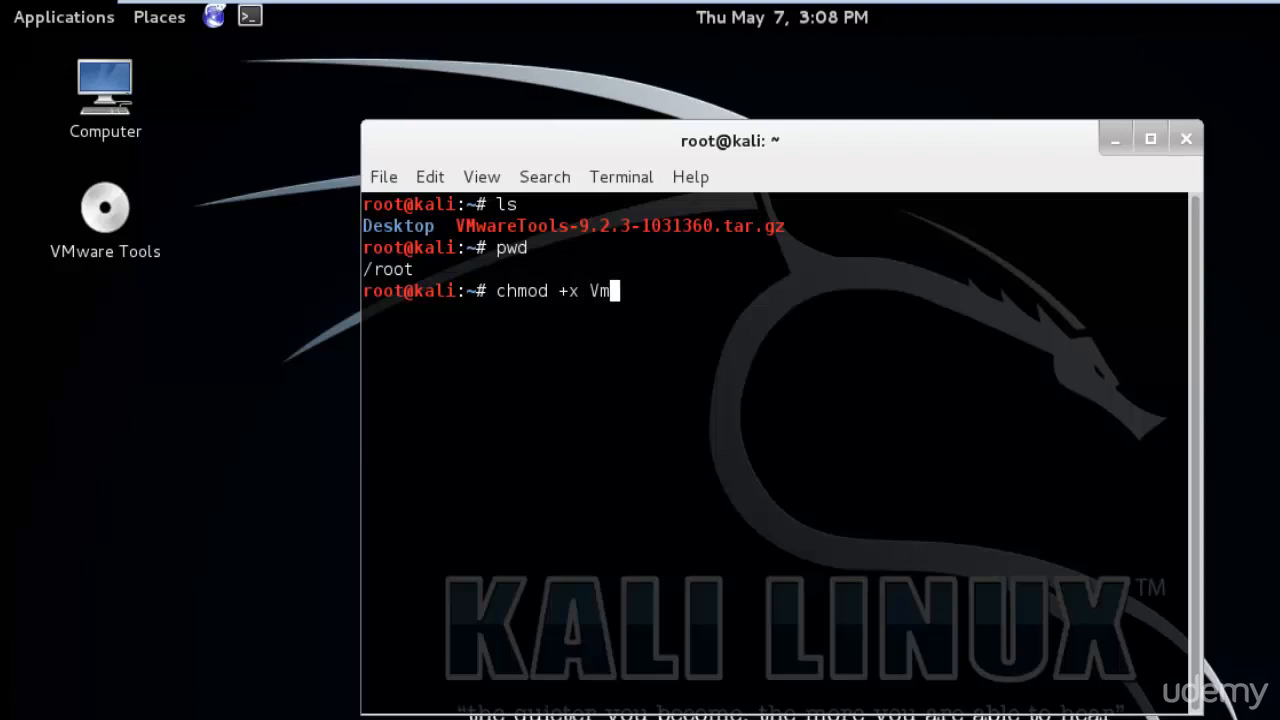
key("Tab")
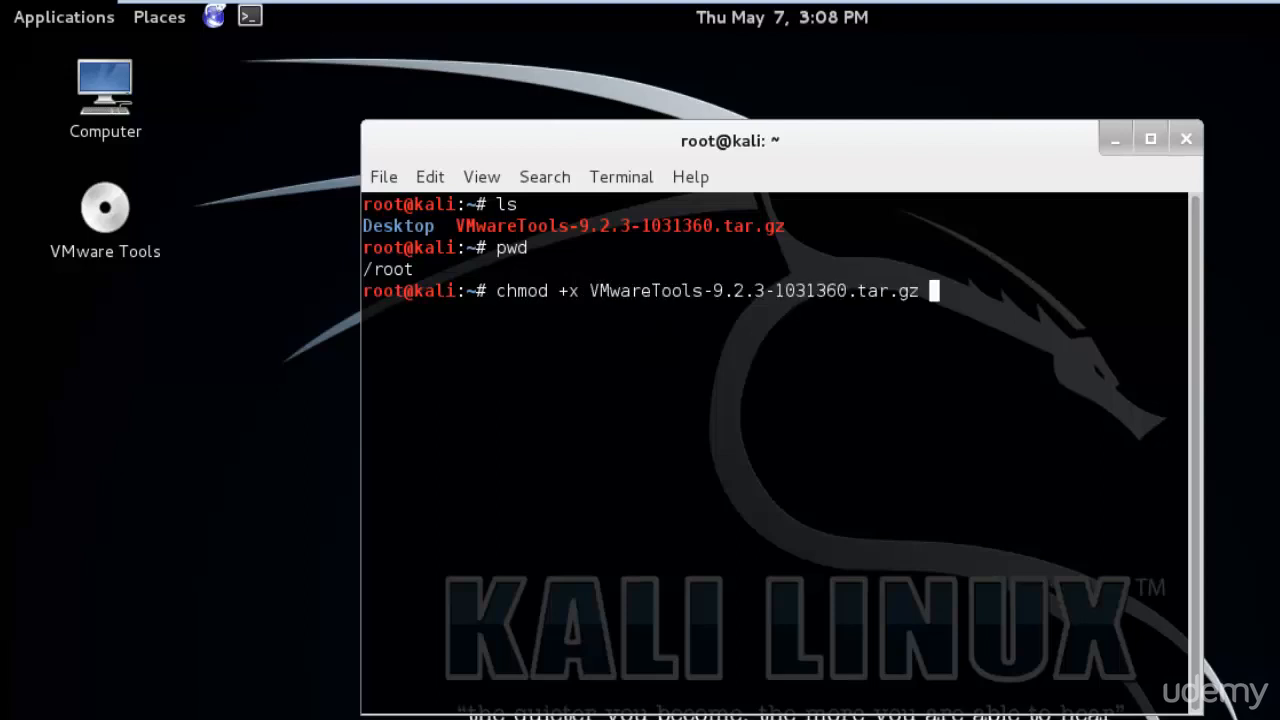
key("Return")
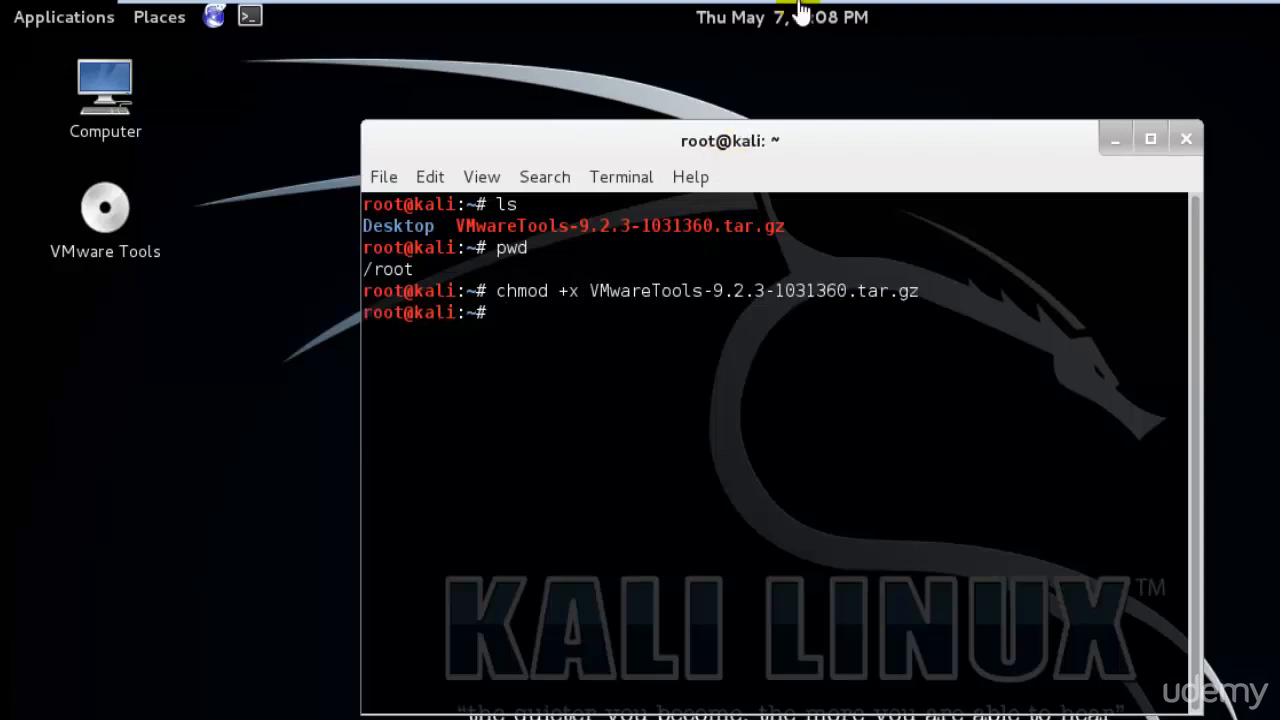
- Raise the Windows 7 display resolution to 1366 × 768 through Personalize > Display and keep it
left_click(1154, 17)
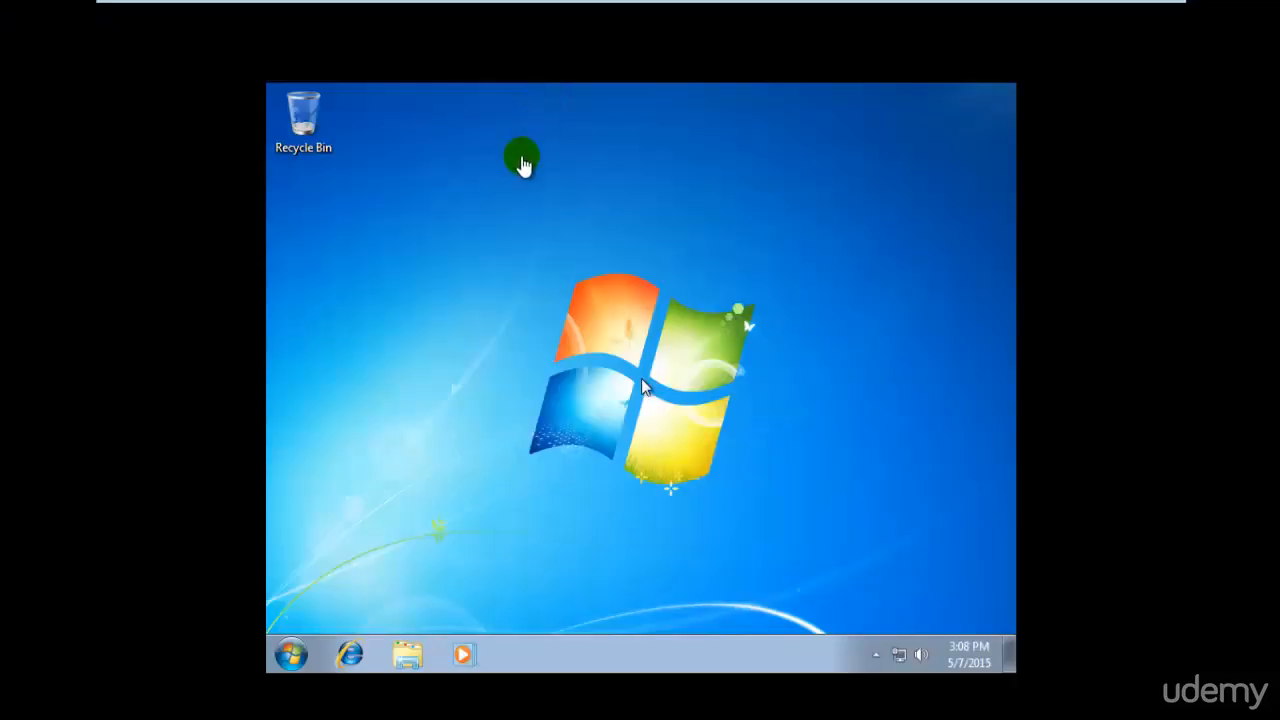
left_click(383, 506)
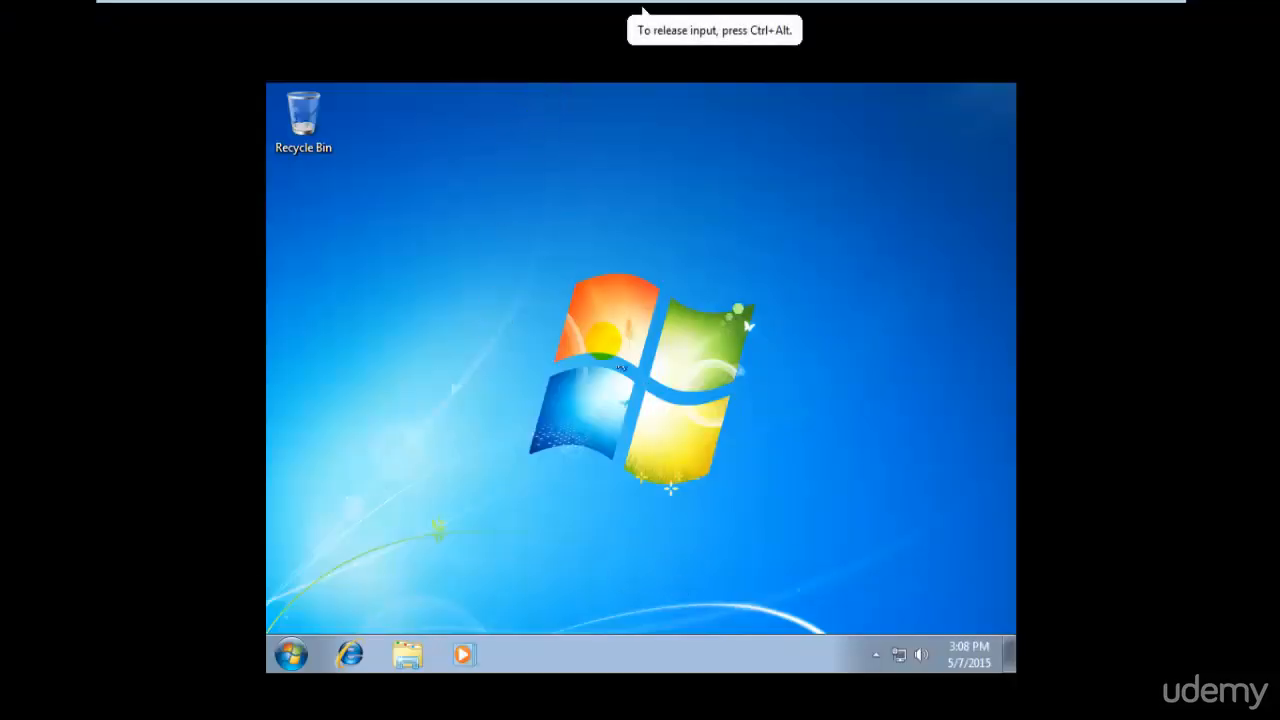
right_click(607, 339)
left_click(686, 550)
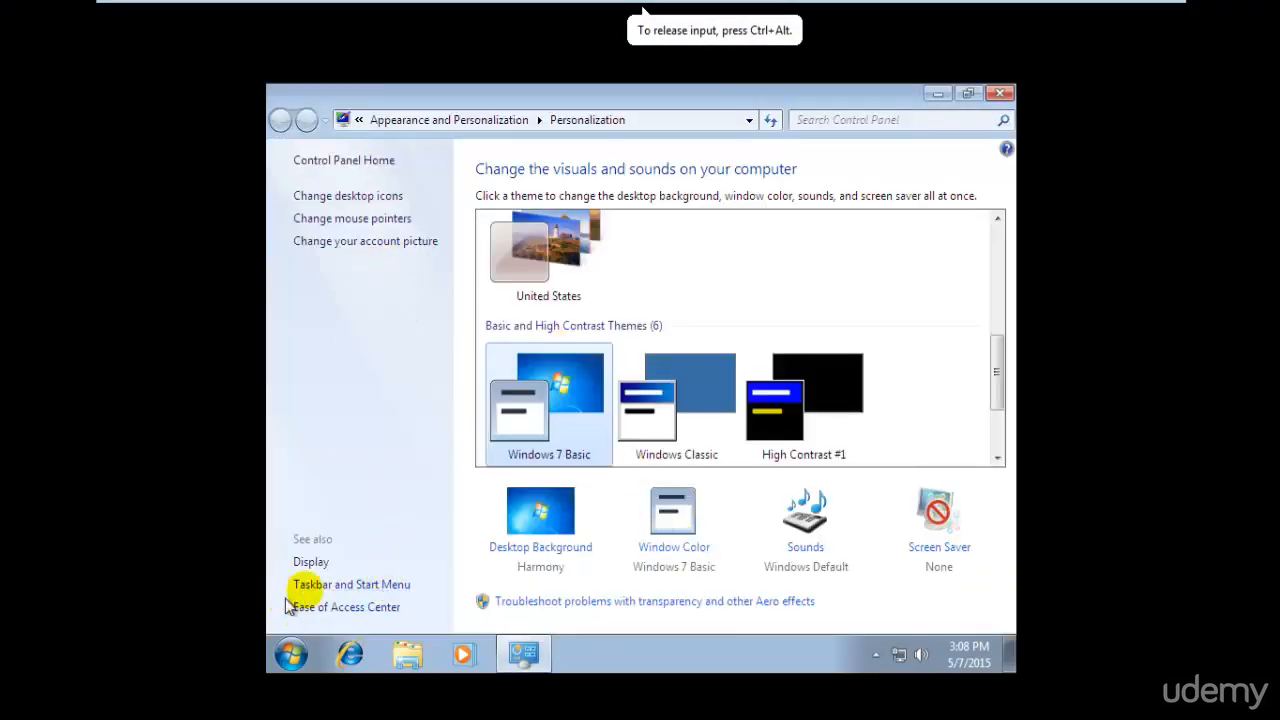
left_click(312, 563)
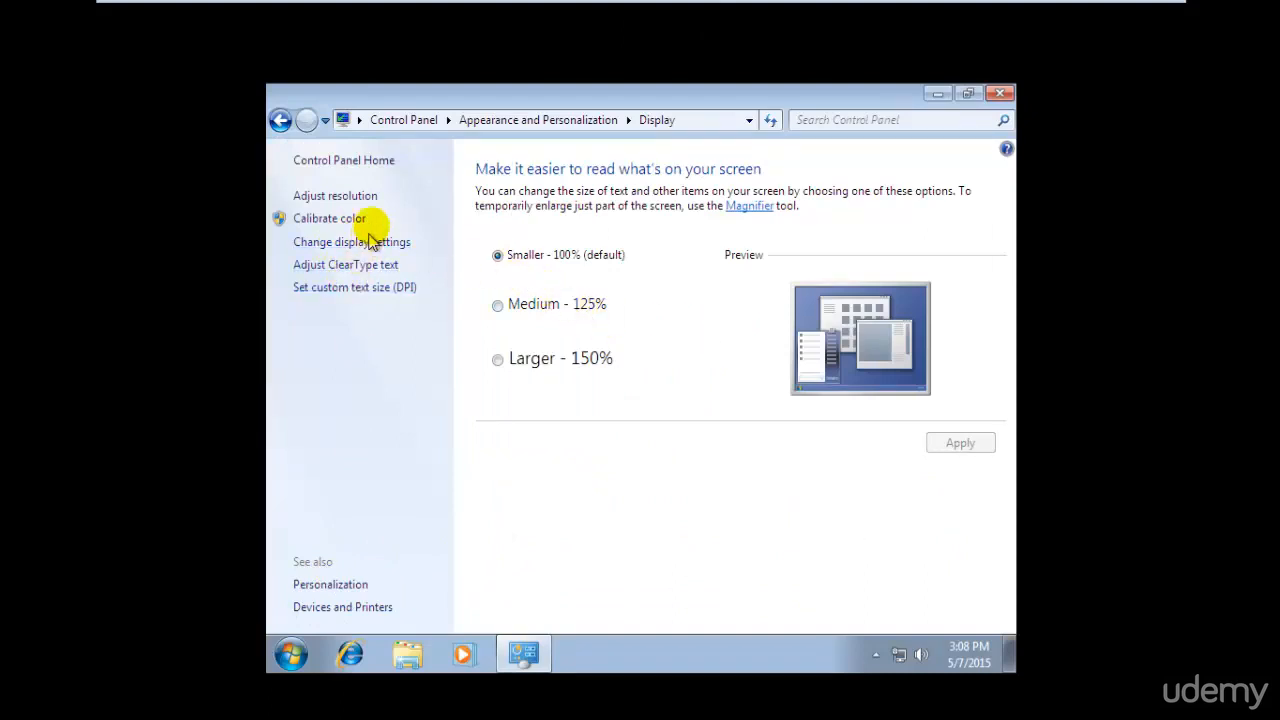
left_click(362, 199)
left_click(517, 364)
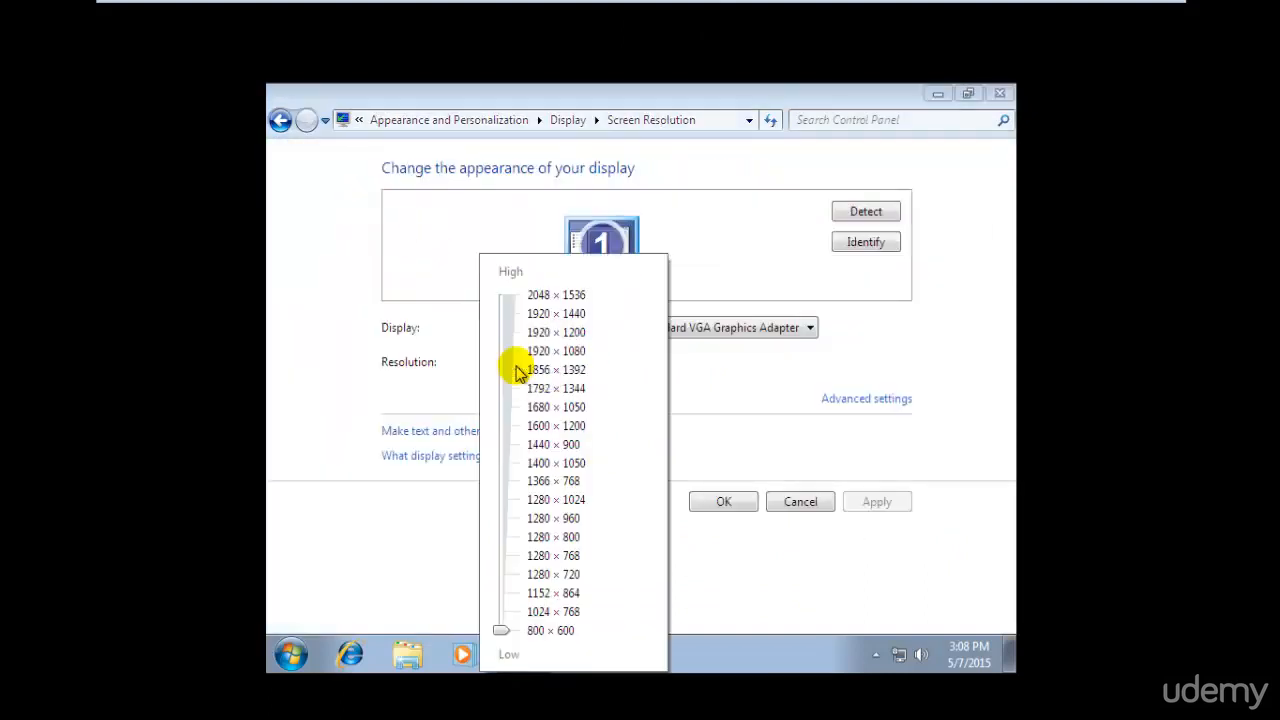
left_click_drag(500, 630, 502, 482)
left_click(853, 482)
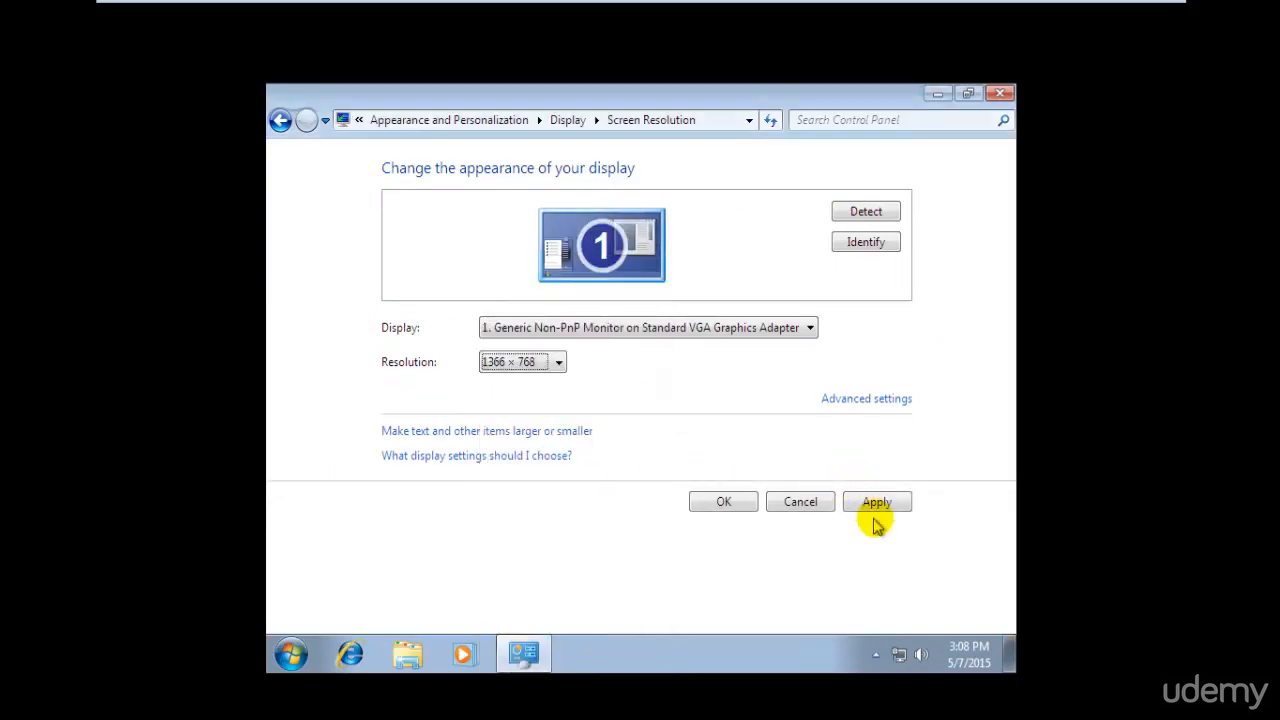
left_click(873, 503)
left_click(655, 352)
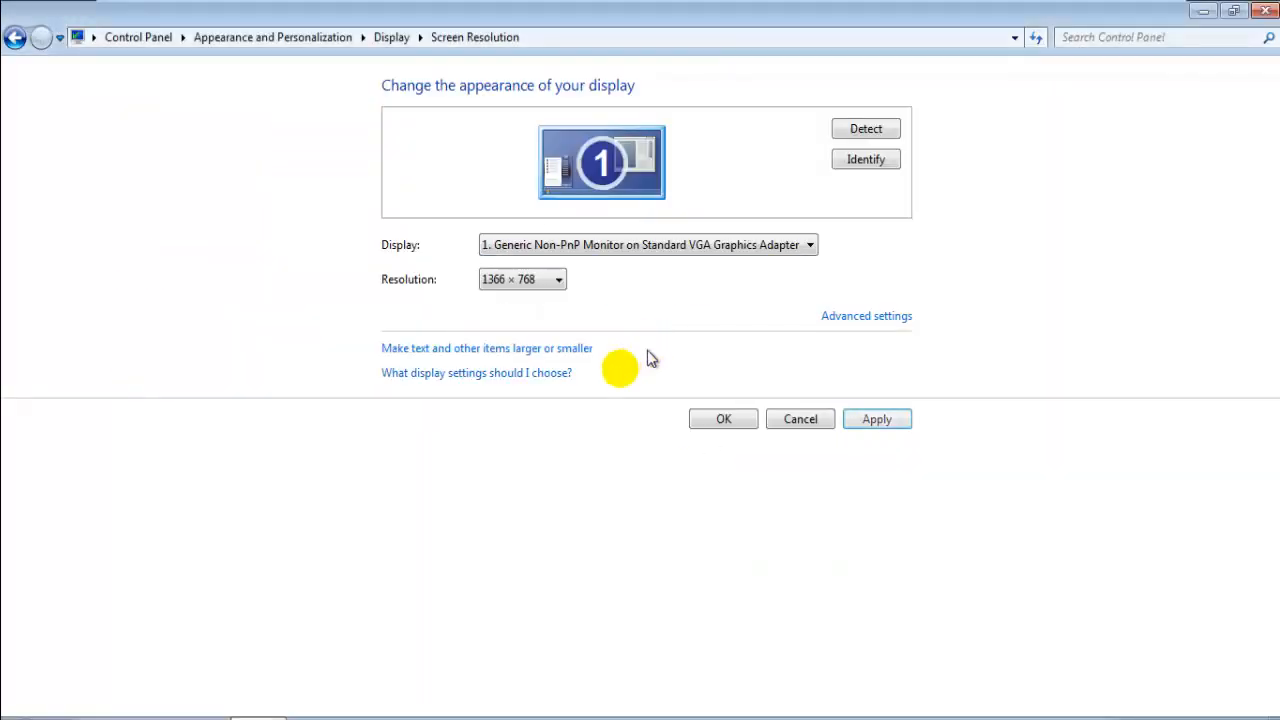
- Close Control Panel and search the Start menu for Windows Defender
left_click(723, 419)
left_click(1265, 10)
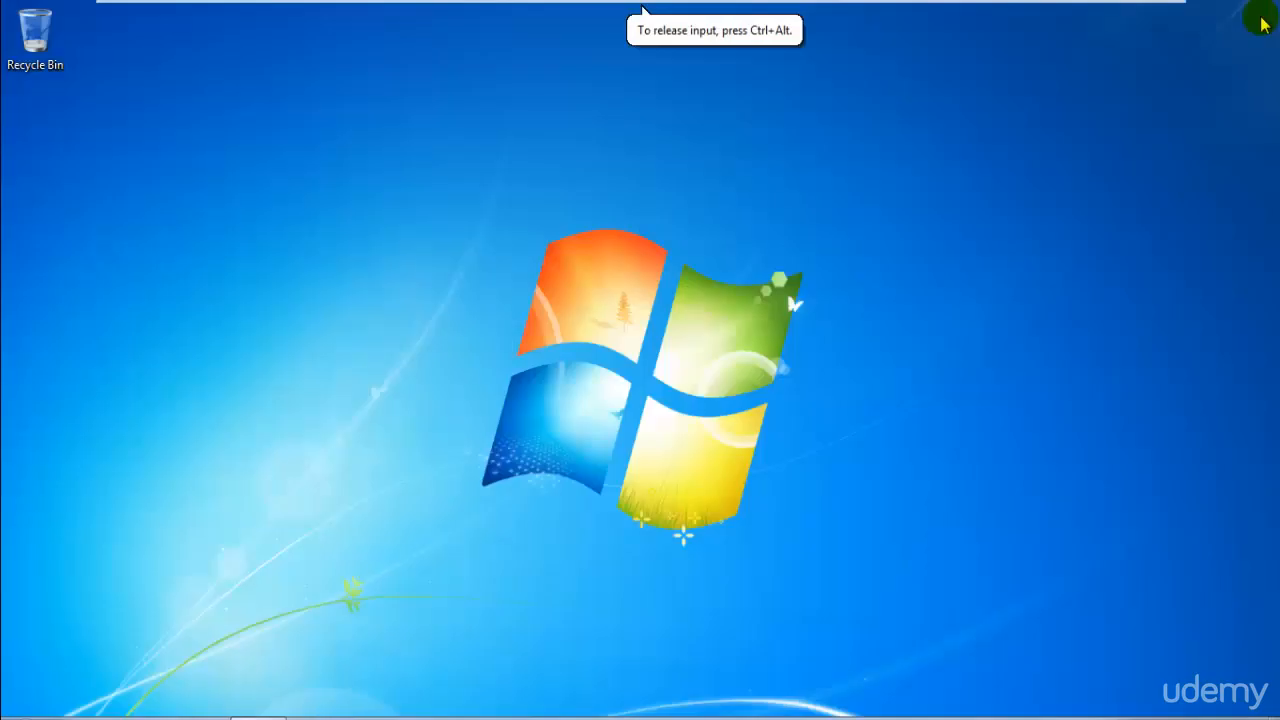
key("super")
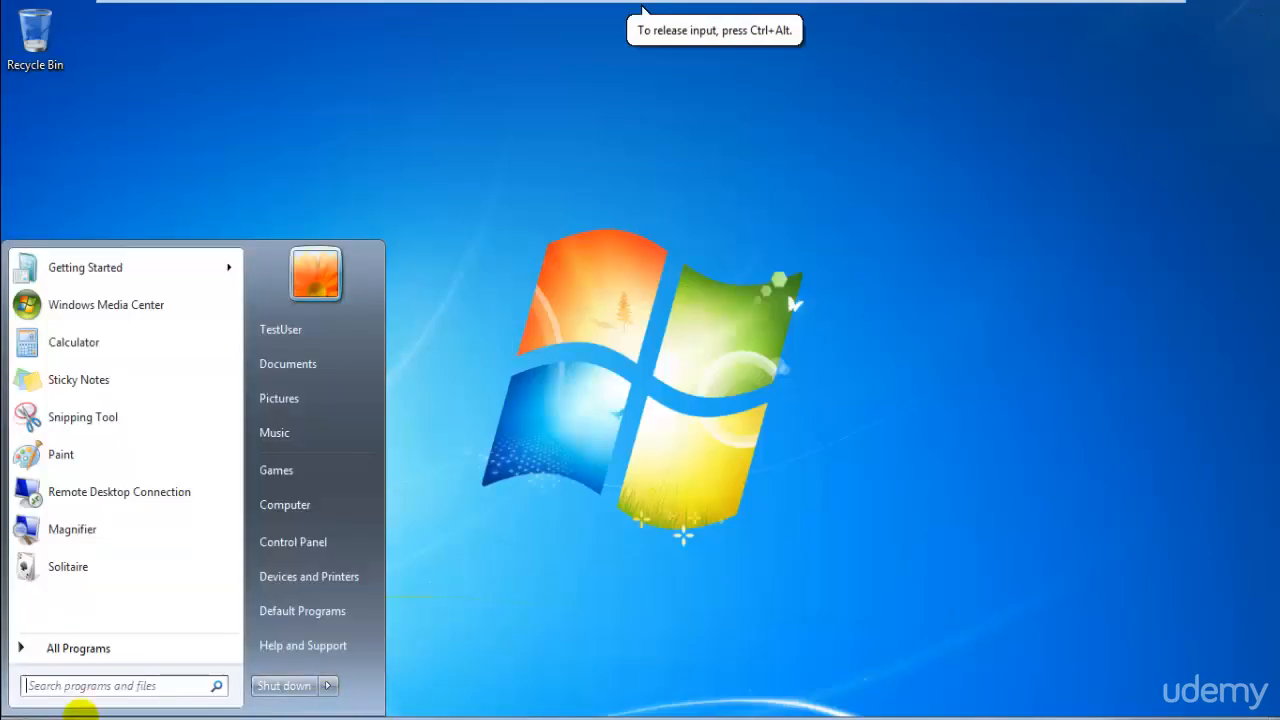
left_click(145, 688)
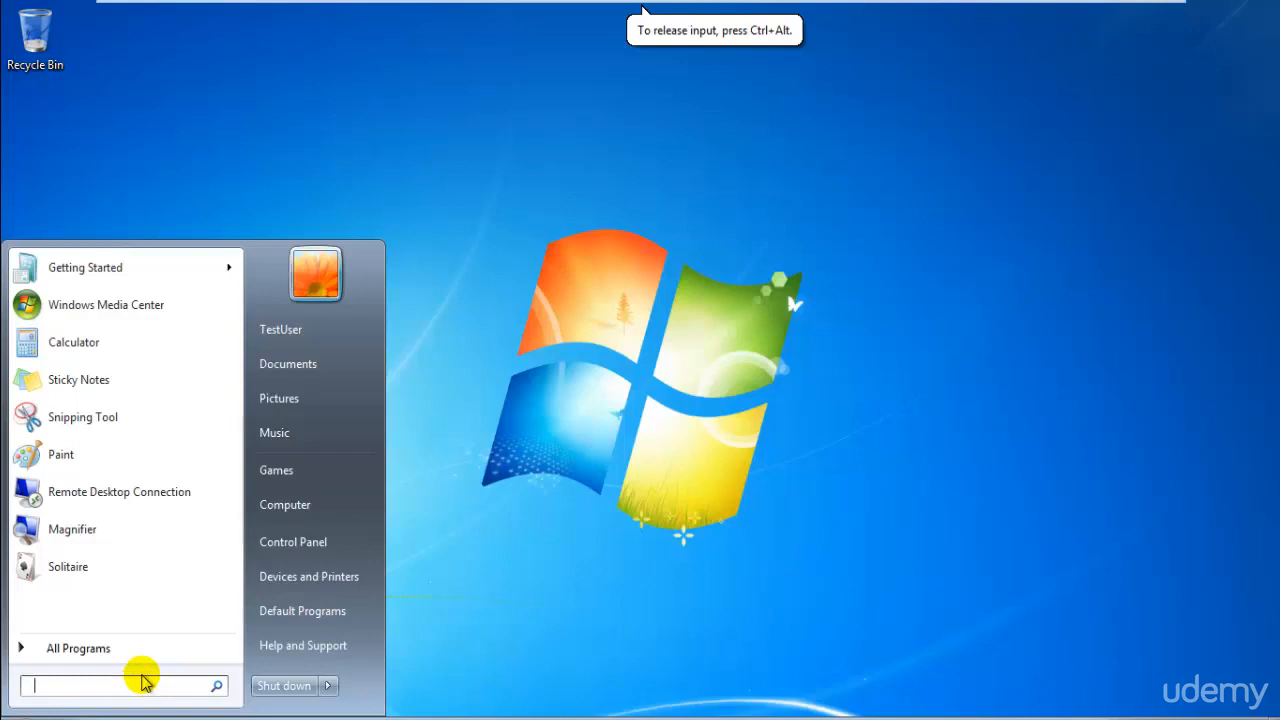
type("window")
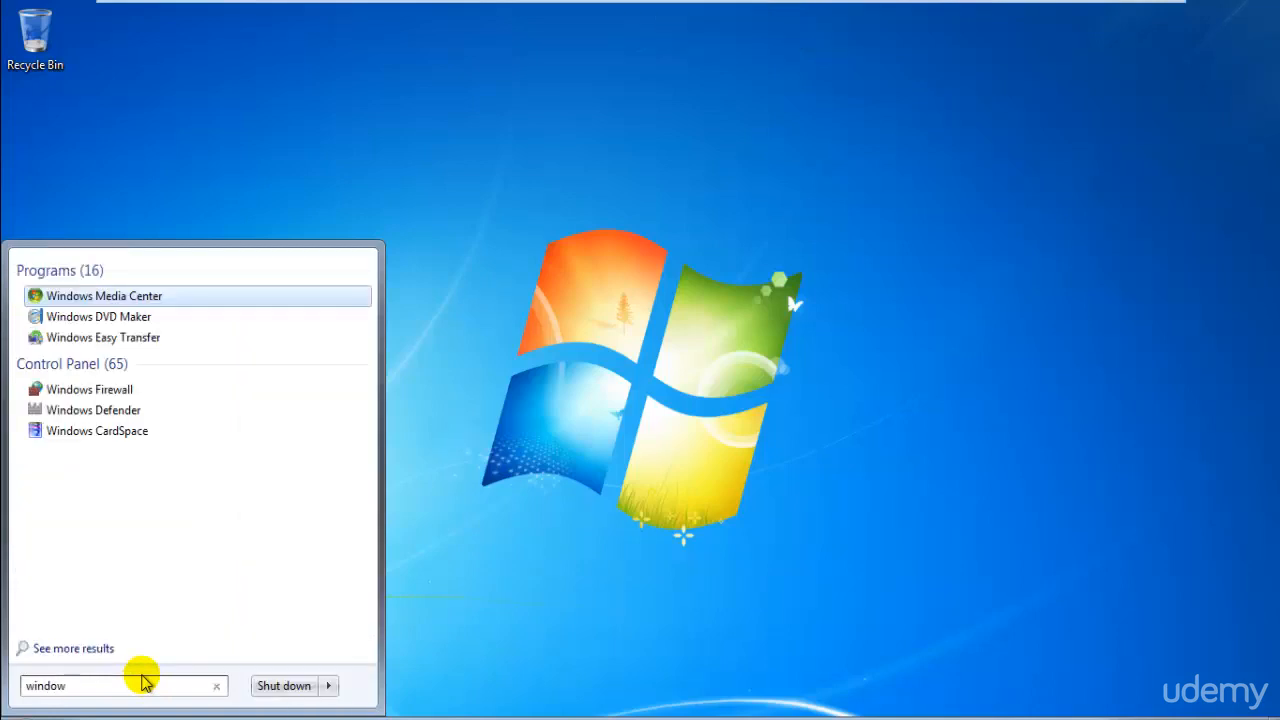
key("BackSpace")
key("BackSpace")
key("BackSpace")
key("BackSpace")
key("BackSpace")
type("defen")
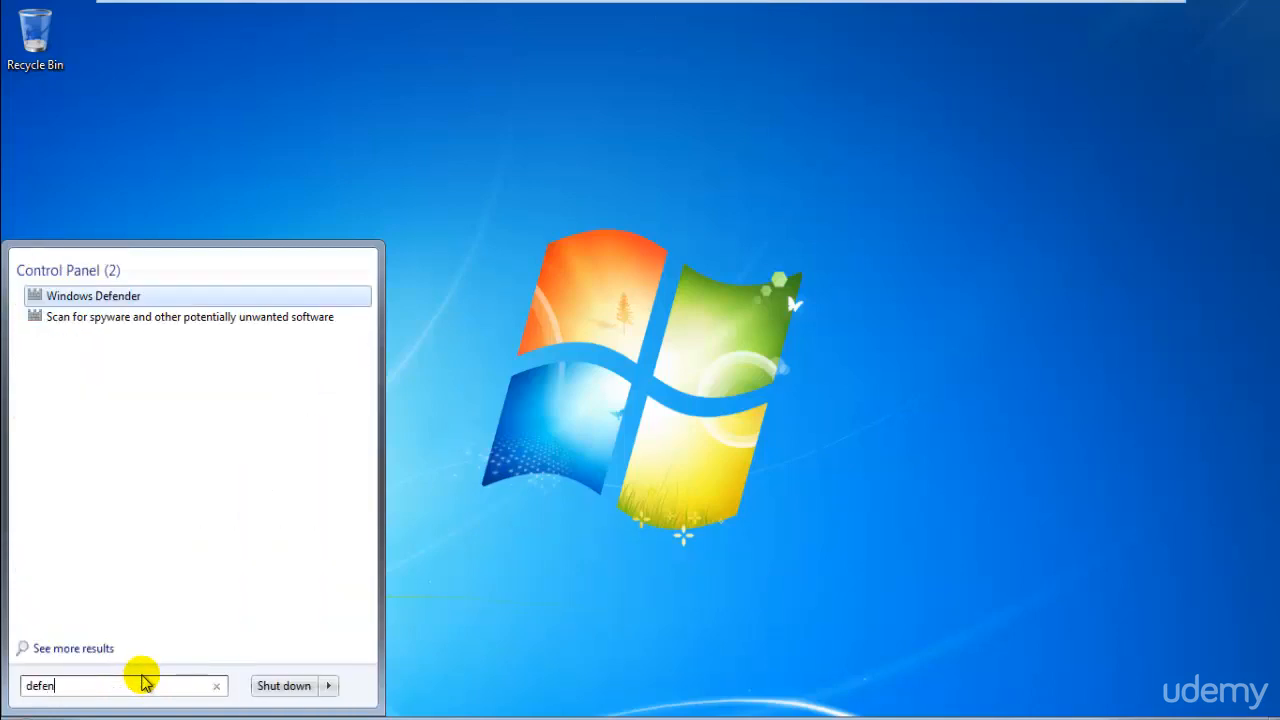
key("Escape")
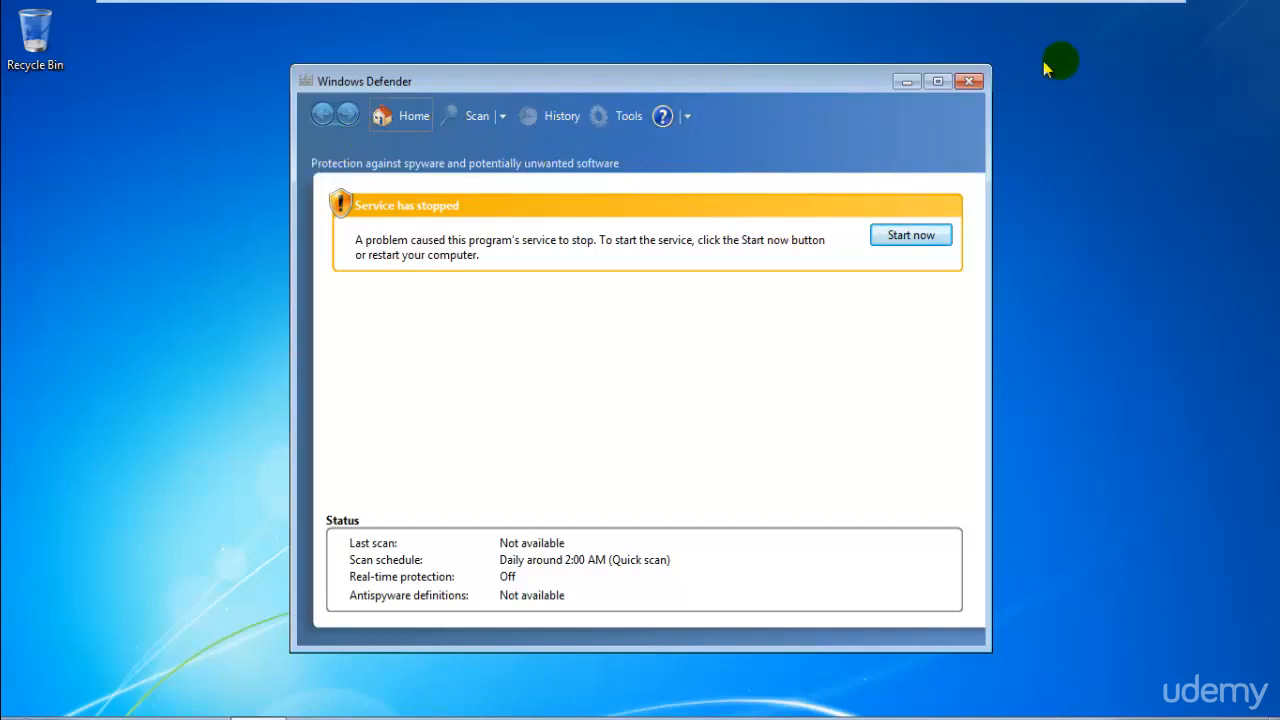
- Look through Windows Defender's help options, then close Defender
left_click(687, 117)
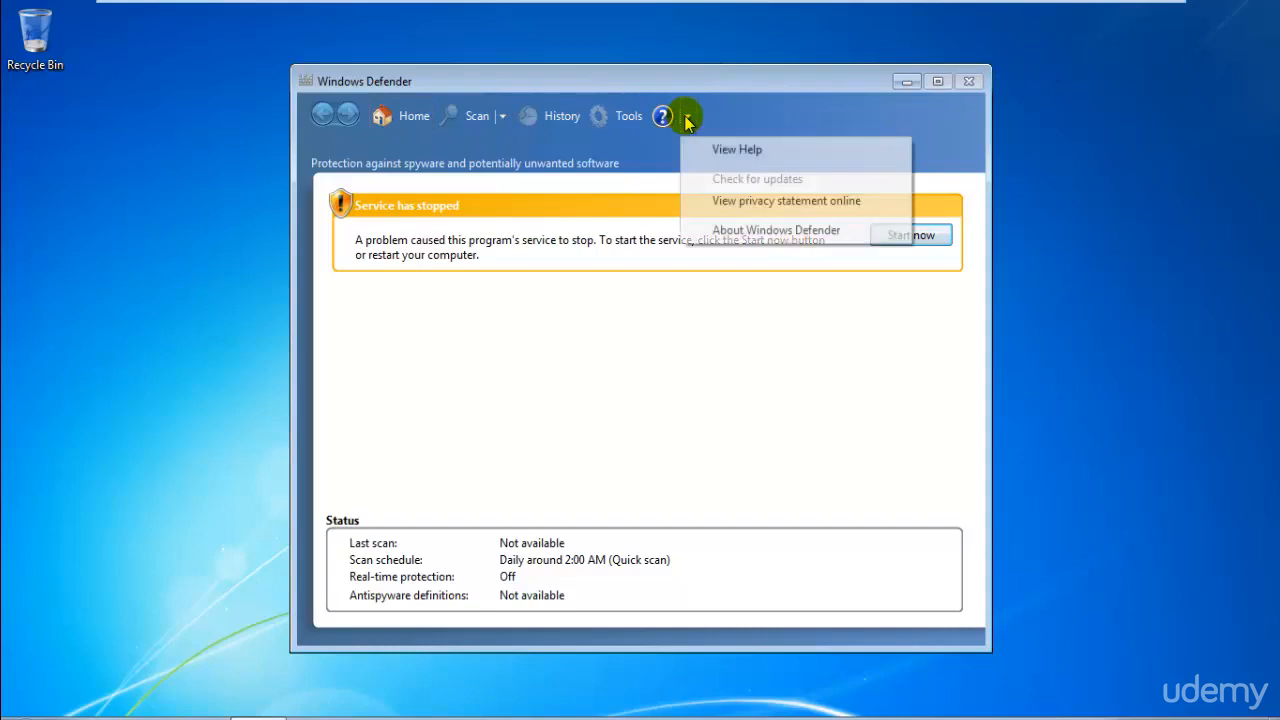
left_click(687, 118)
left_click(687, 118)
left_click(589, 529)
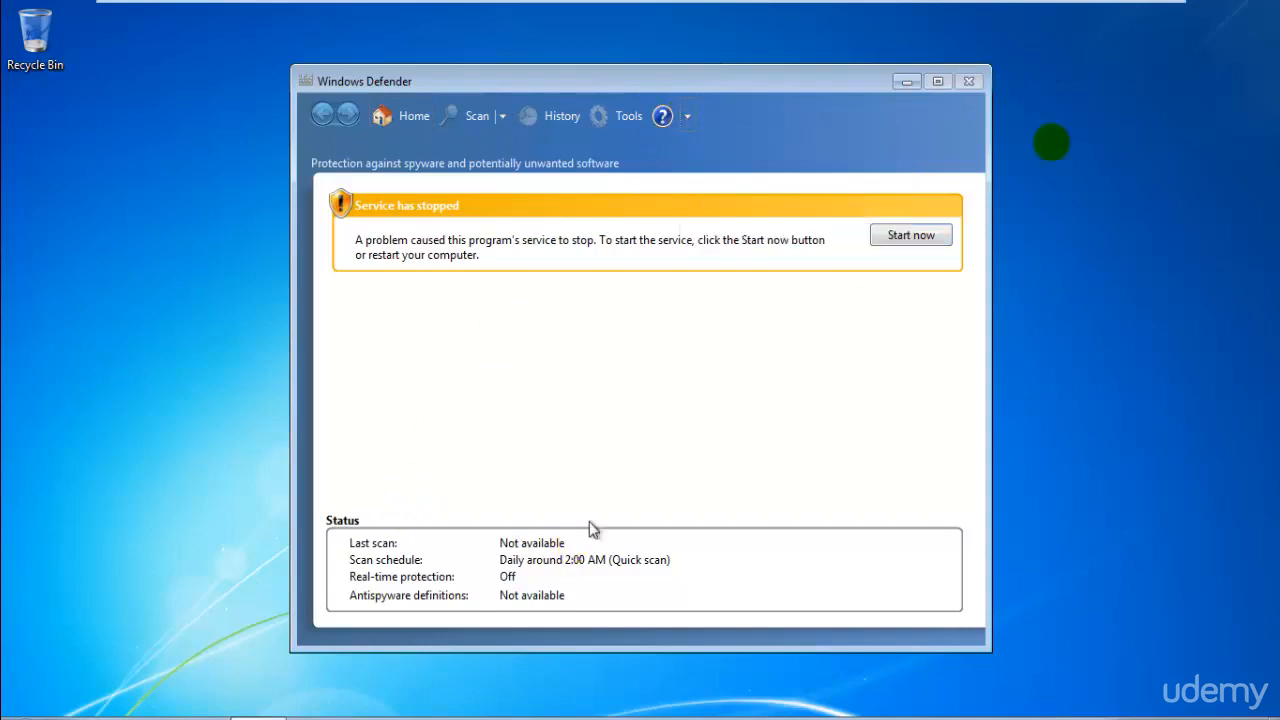
left_click(975, 88)
- Shut down Windows 7 and show the Kali Linux VM full screen
key("super")
left_click(277, 686)
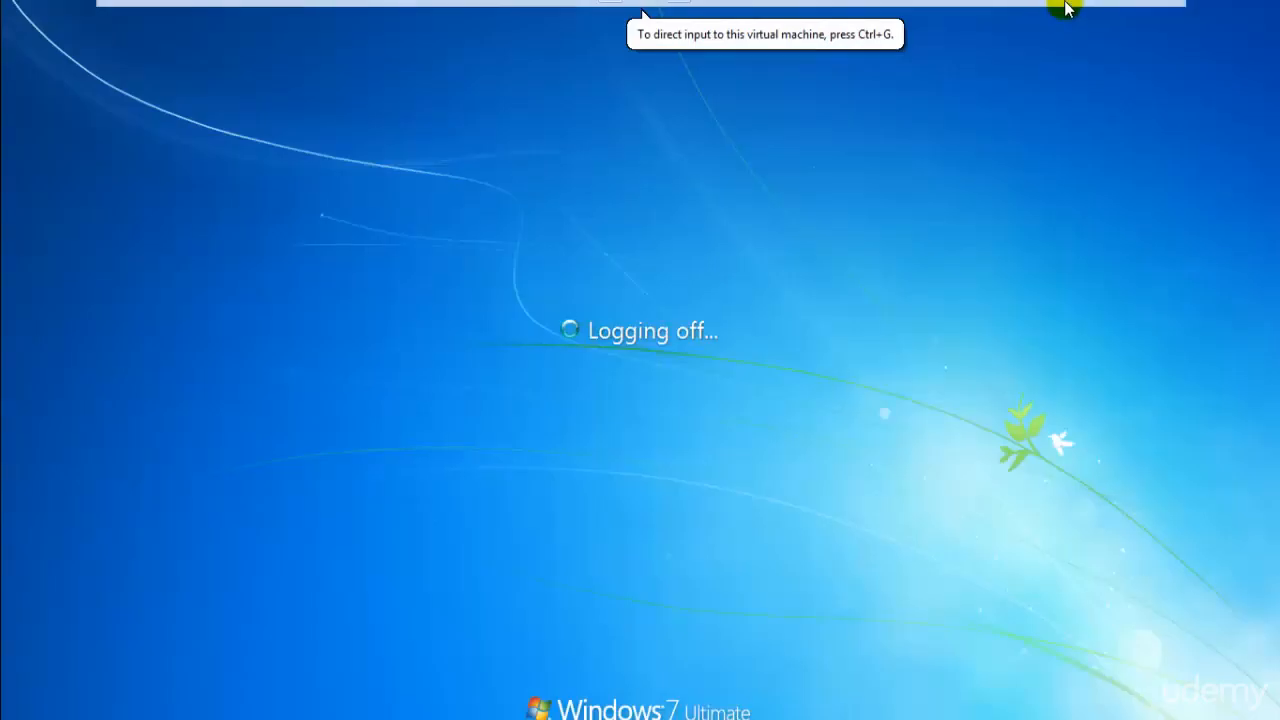
left_click(1150, 18)
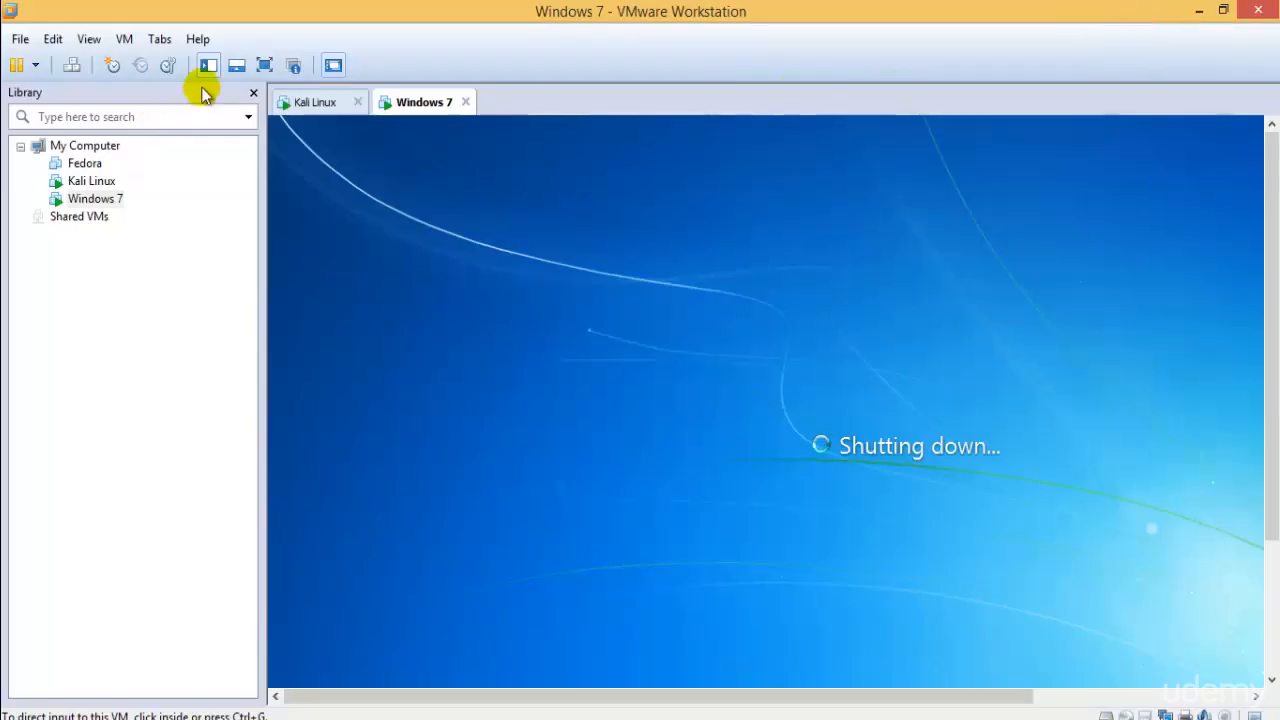
left_click(320, 113)
left_click(264, 65)
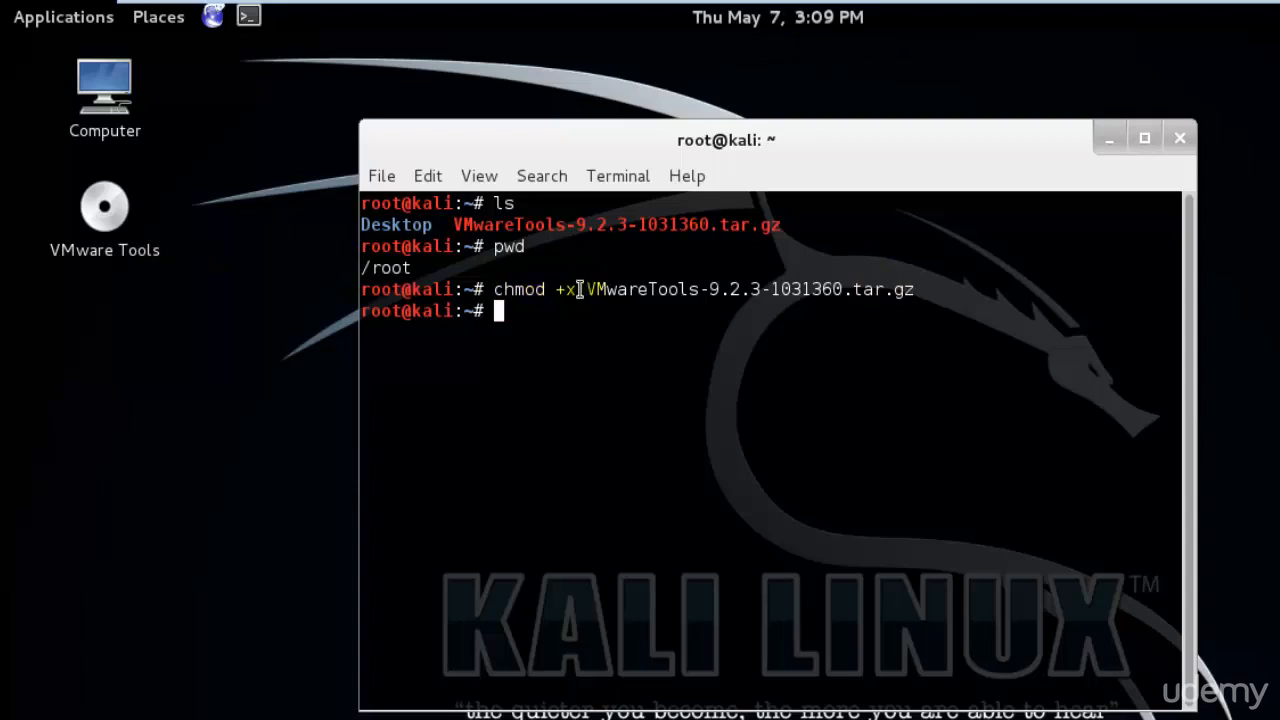
- Run tar -xf VMwareTools-9.2.3-1031360.tar.gz in the Kali terminal, then leave full screen
left_click_drag(495, 291, 580, 290)
left_click(603, 401)
left_click_drag(588, 291, 903, 289)
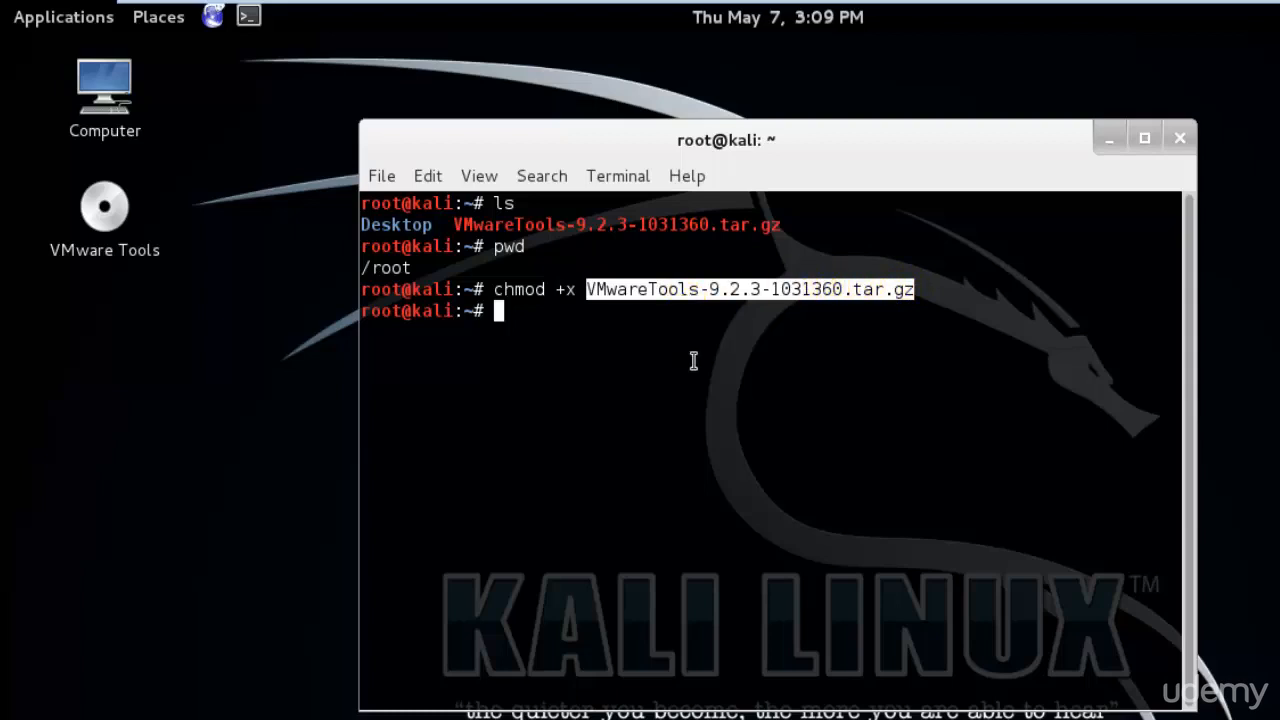
type("tar -xf")
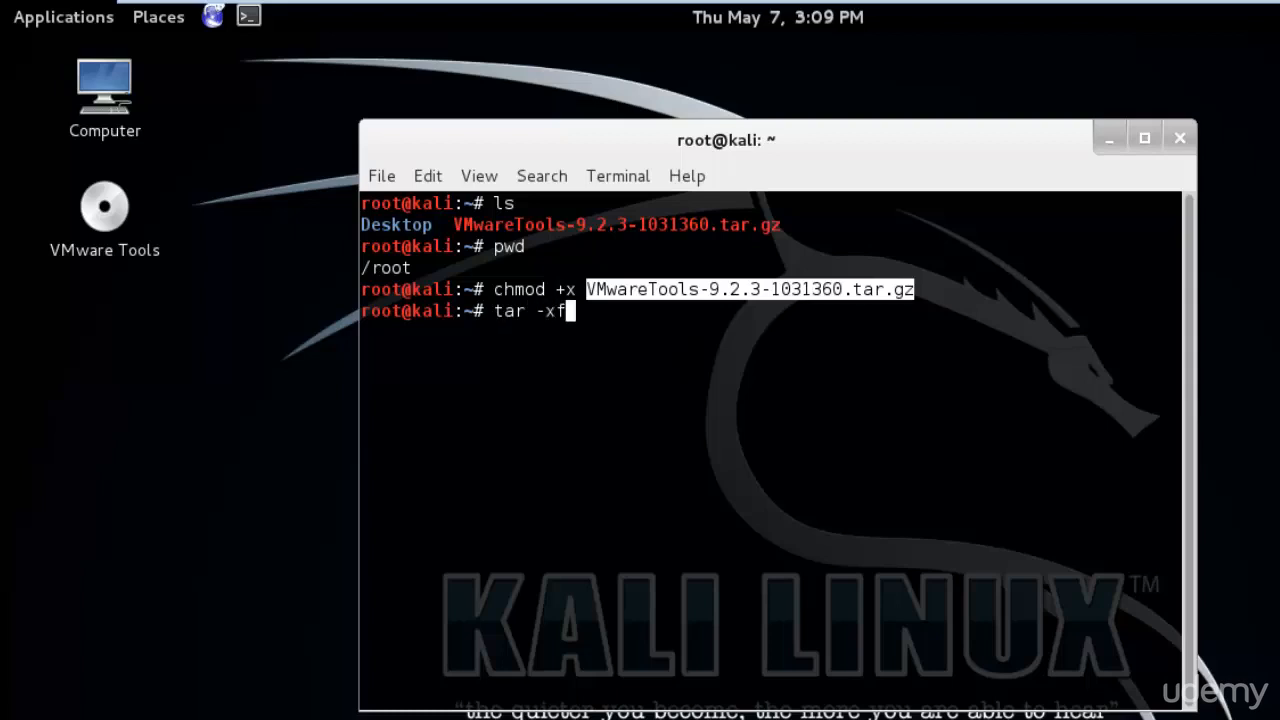
type(" VM")
key("Tab")
key("Return")
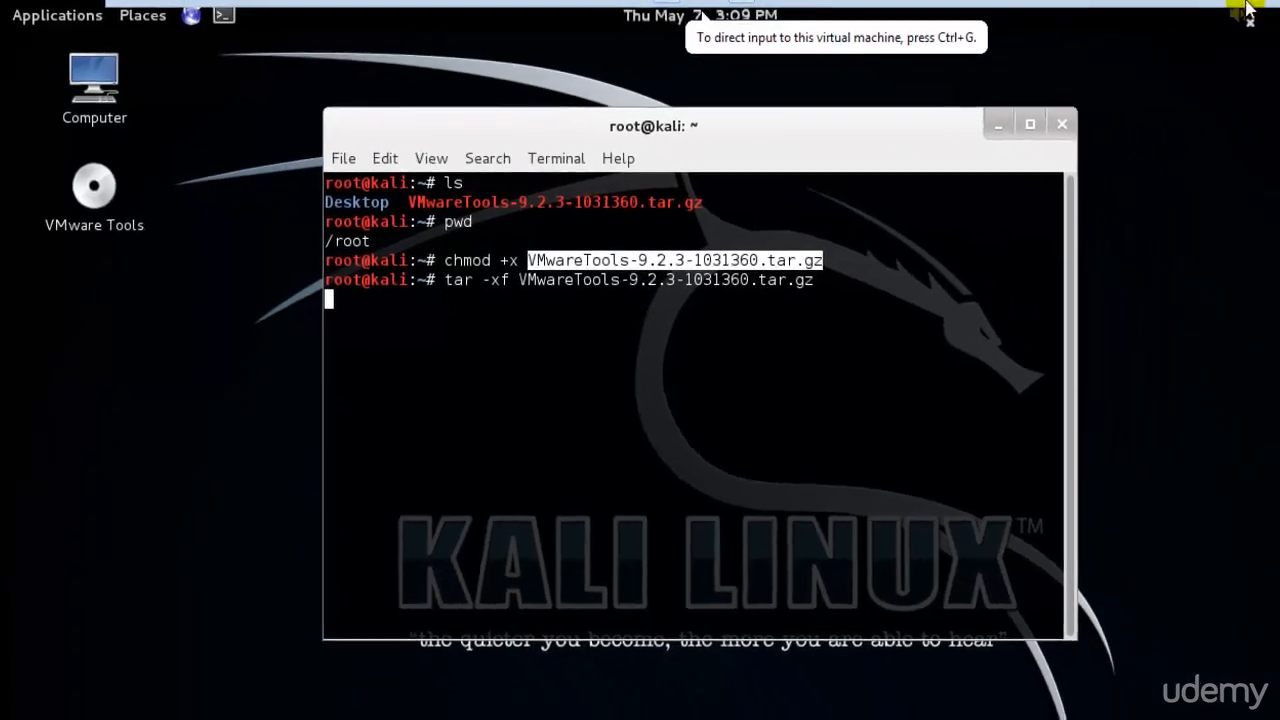
left_click(1137, 17)
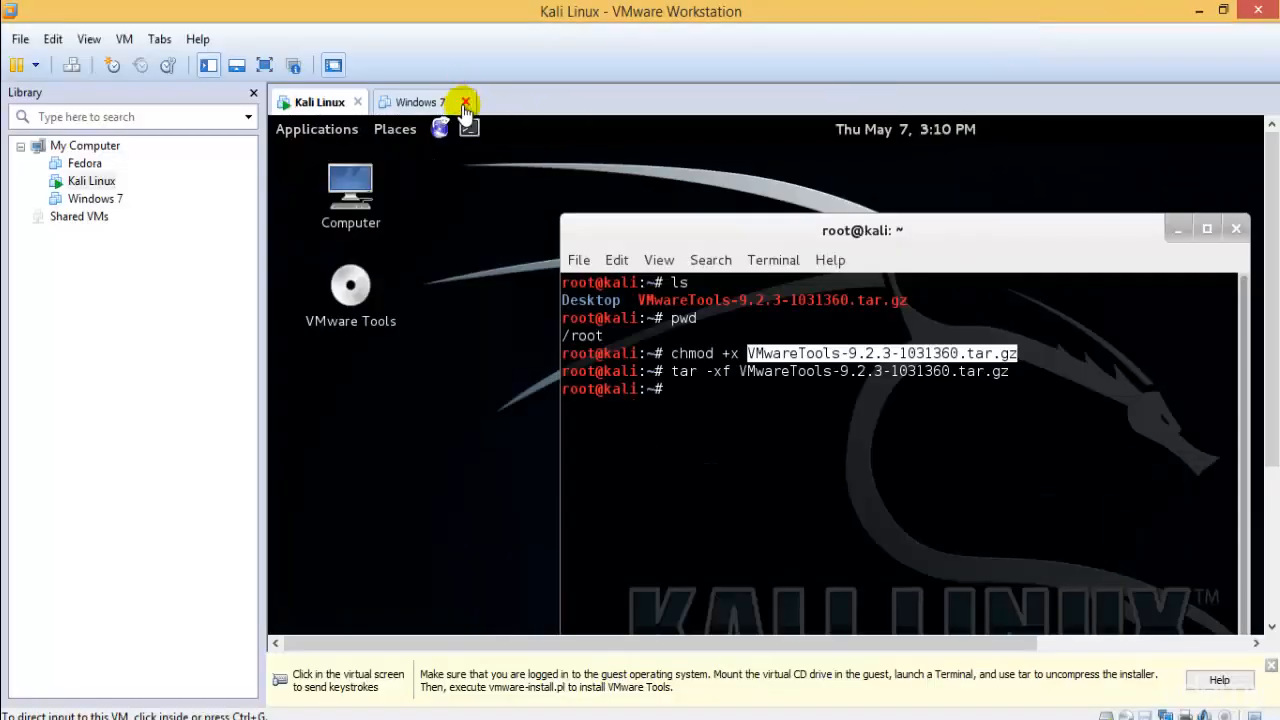
- Close the Windows 7 tab and return the Kali VM to full screen
left_click(465, 103)
left_click(265, 65)
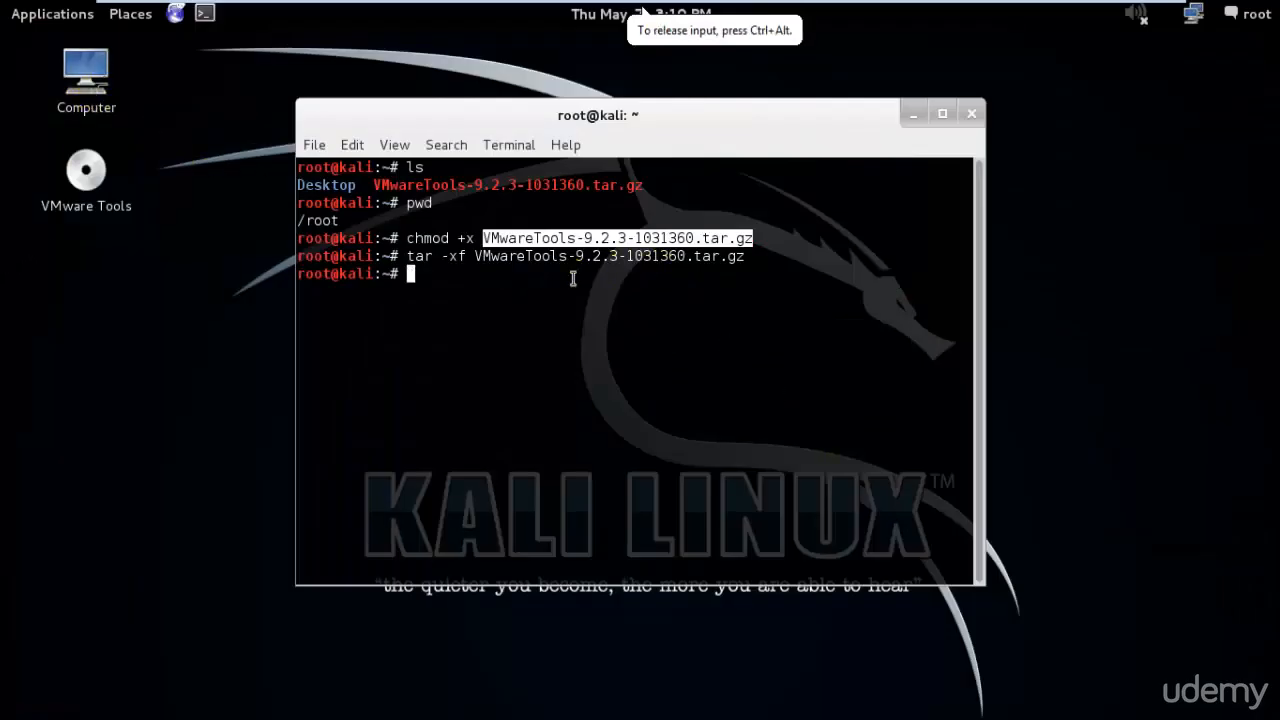
triple_click(408, 257)
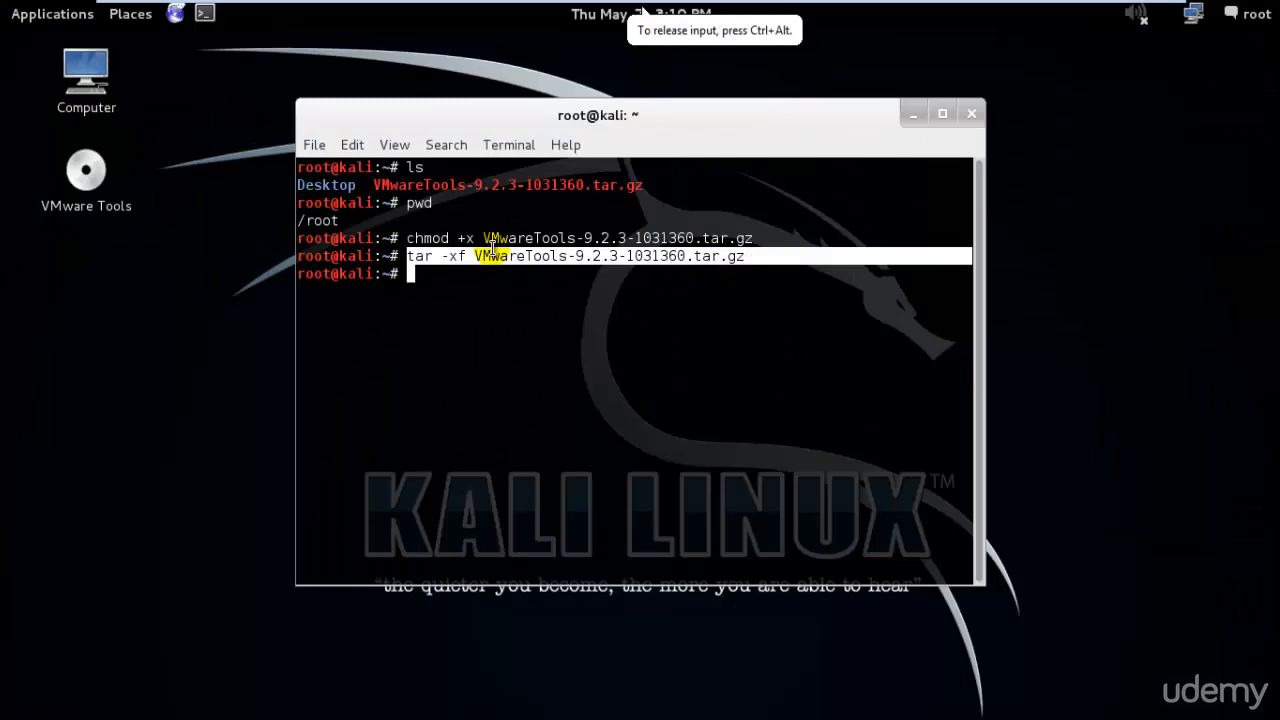
- Browse Home to the extracted vmware-tools-distrib folder, then close the file manager
double_click(92, 70)
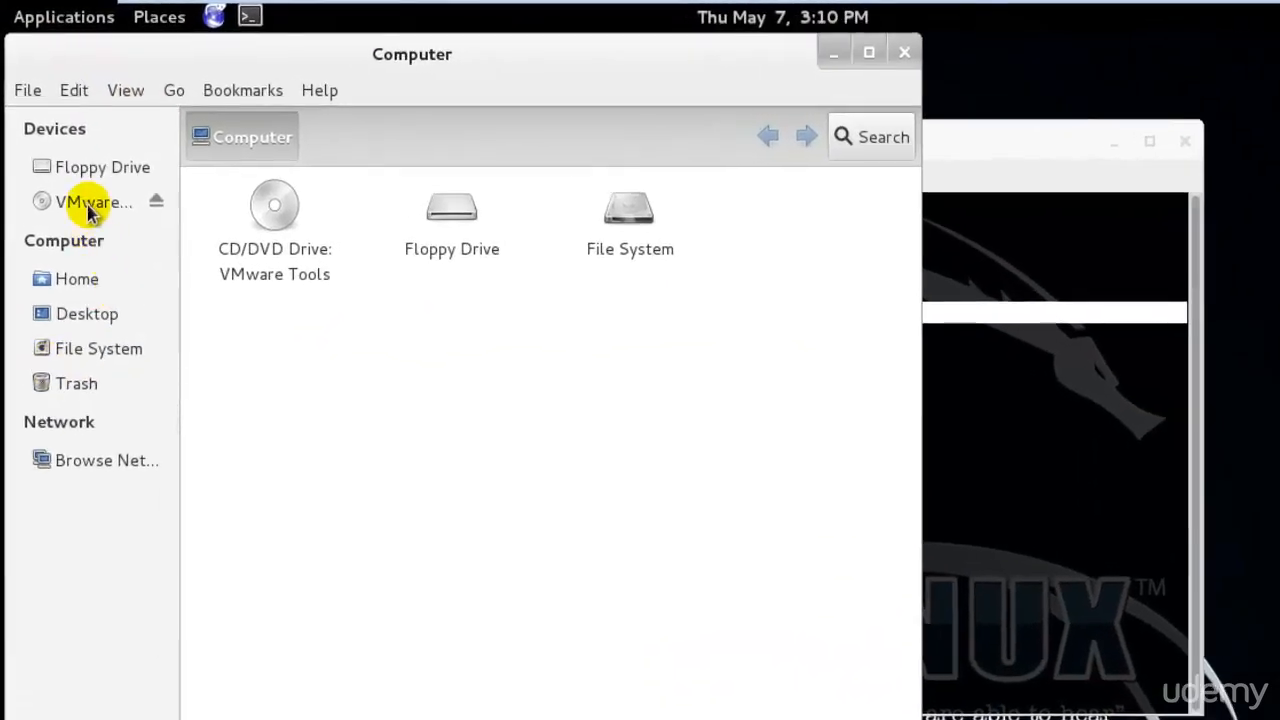
left_click(82, 278)
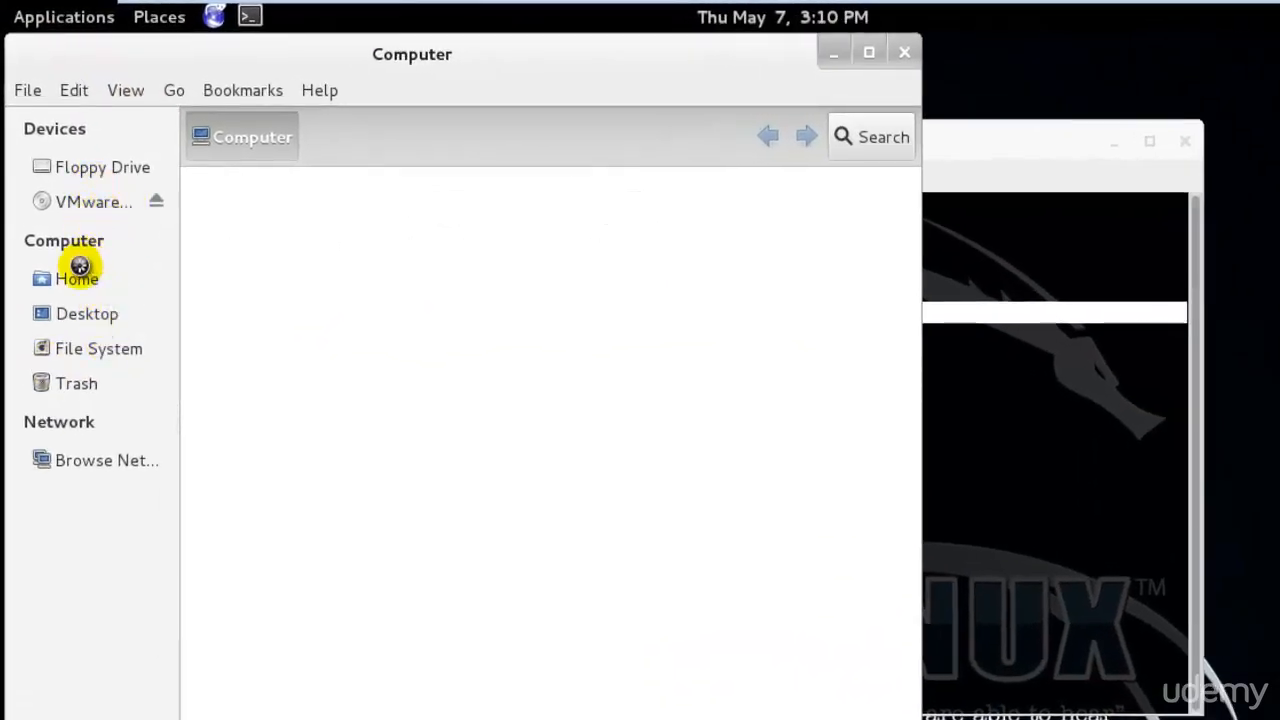
left_click(608, 272)
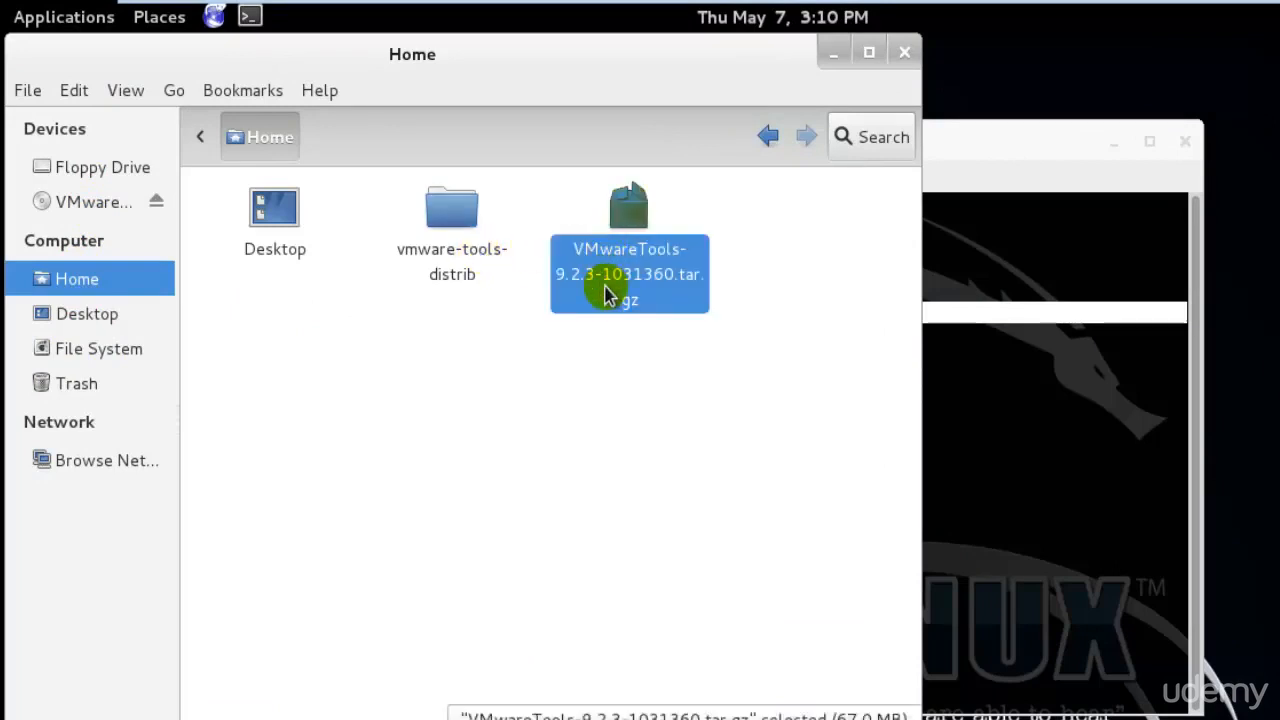
double_click(465, 262)
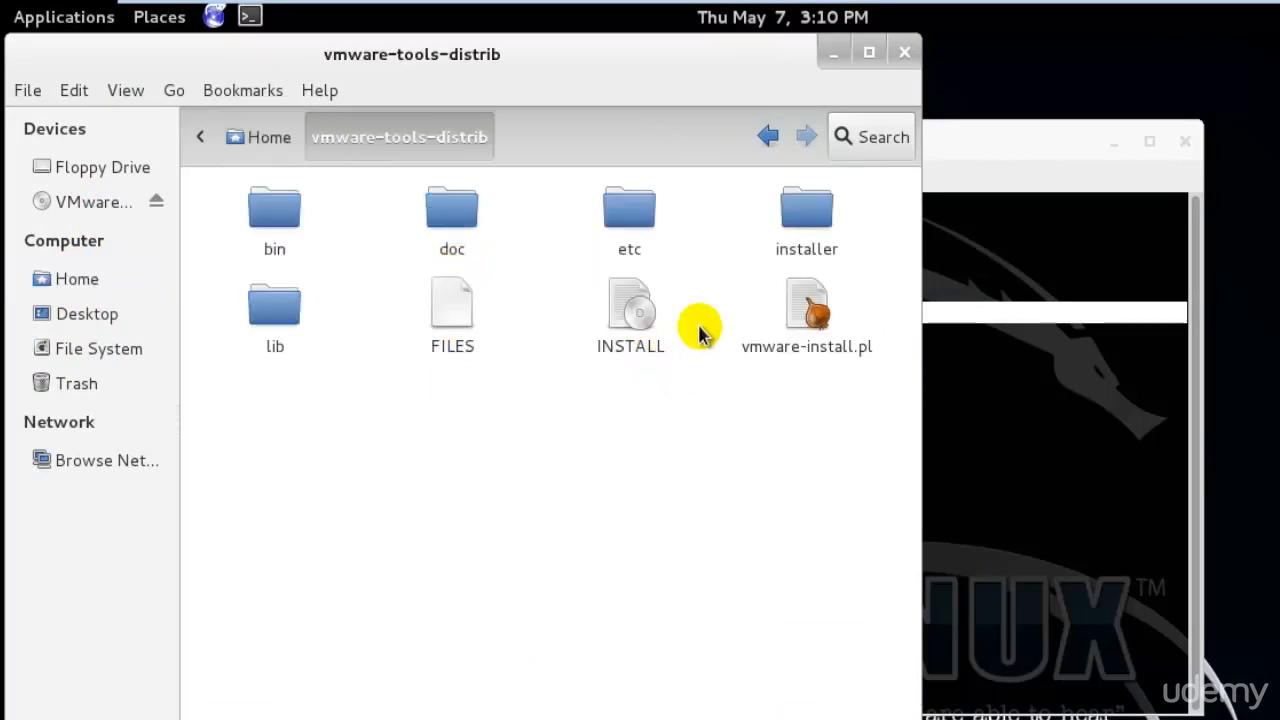
left_click(262, 138)
double_click(453, 190)
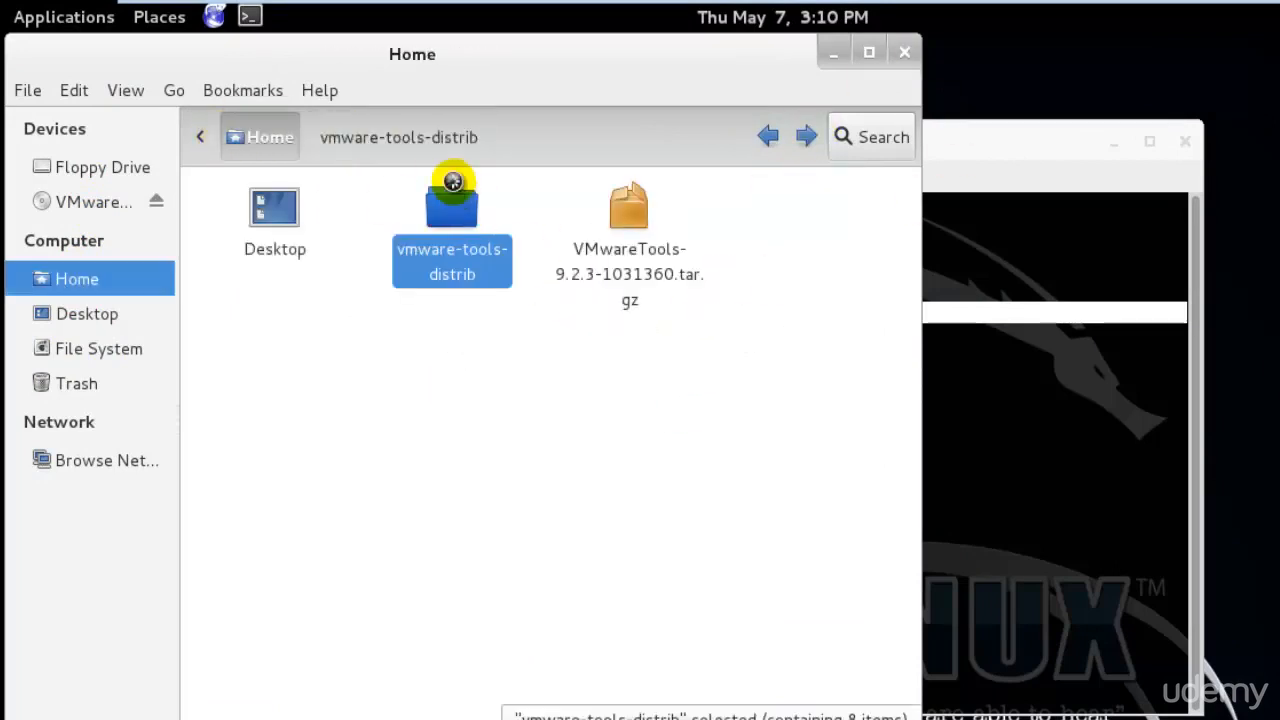
left_click(905, 52)
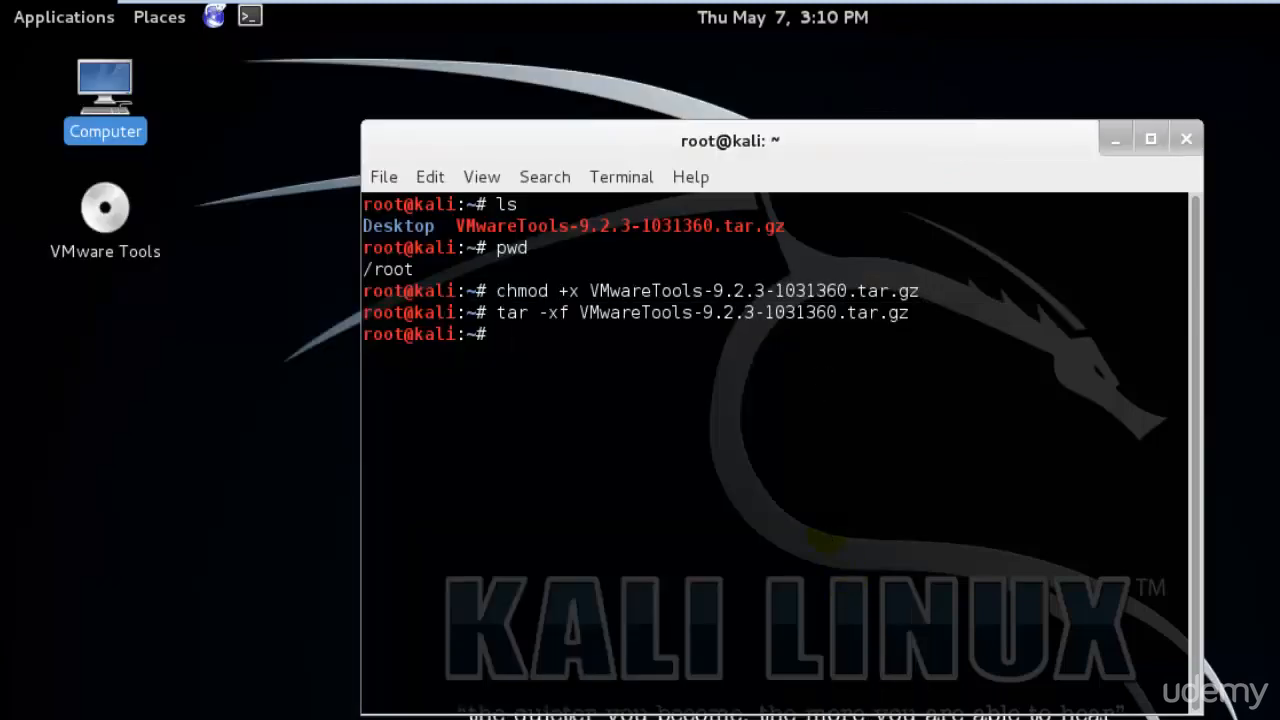
- List the home folder, then change into vmware-tools-distrib and list its contents
type("cd VM")
key("BackSpace")
key("BackSpace")
key("BackSpace")
key("BackSpace")
key("BackSpace")
type("ls")
key("Return")
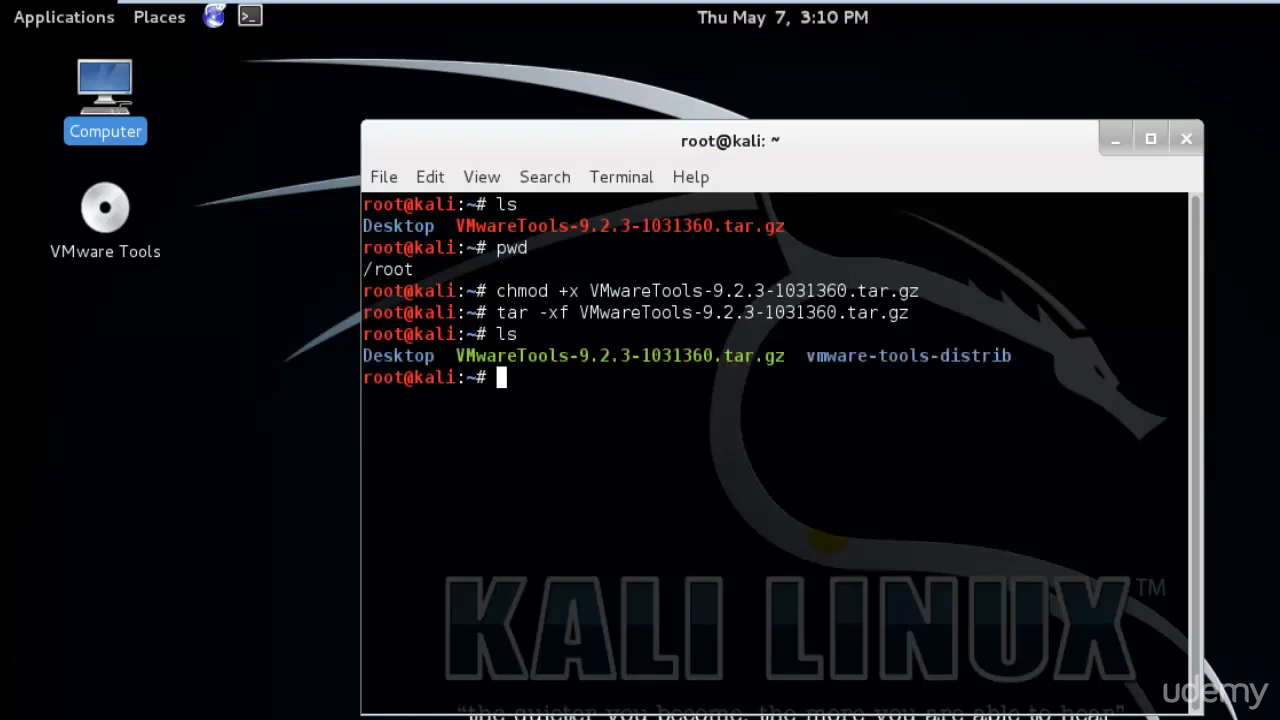
type("cd vm")
key("Tab")
key("Return")
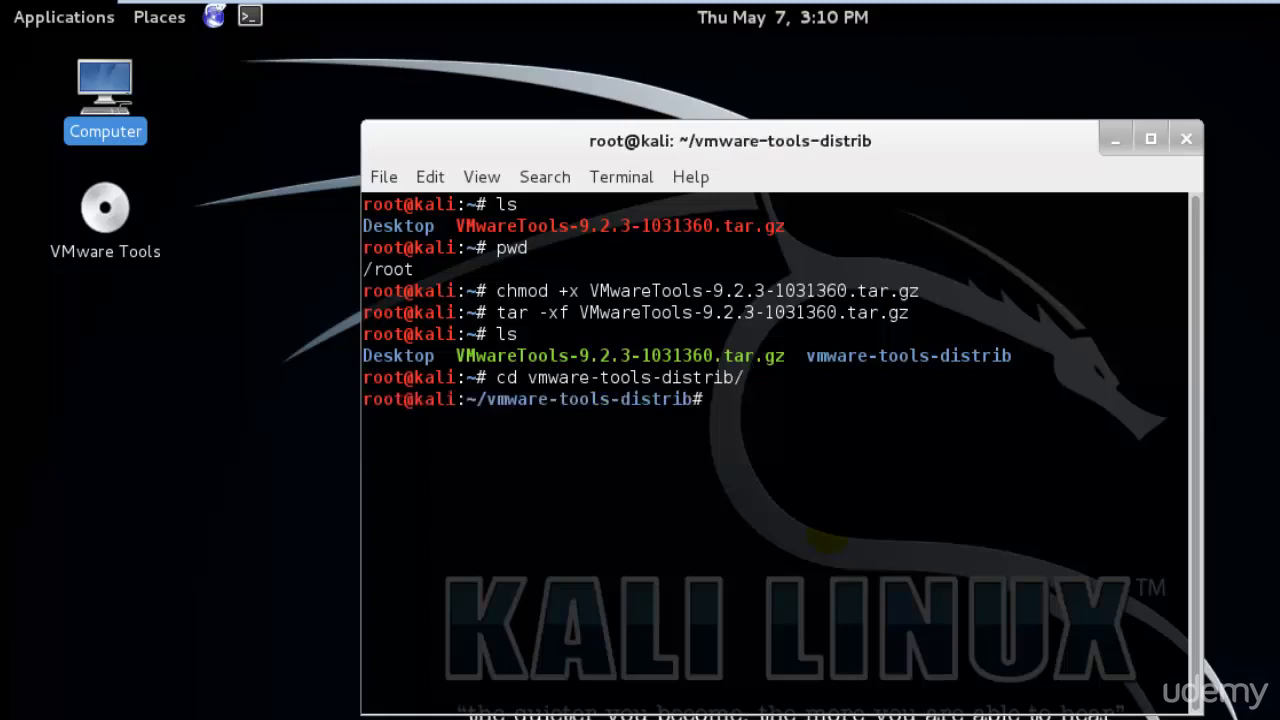
type("ls")
key("Return")
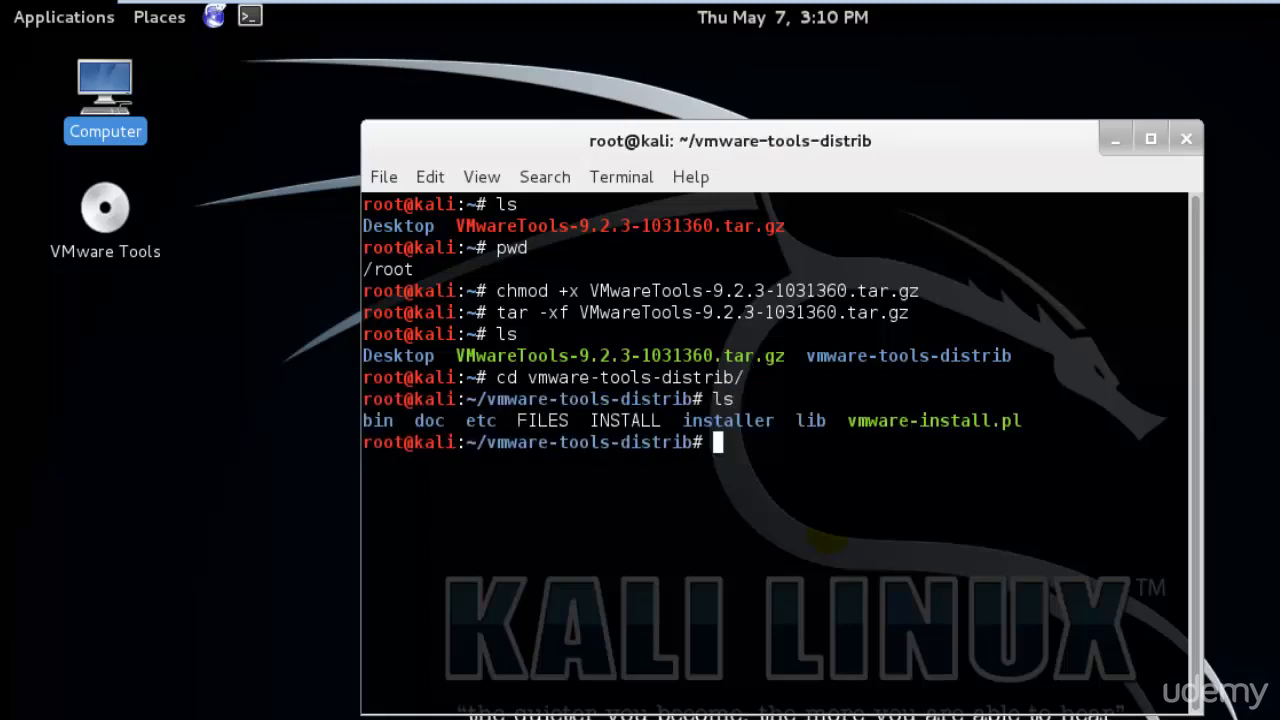
- Browse to Home > vmware-tools-distrib in the file manager, select vmware-install.pl, and return to the terminal
double_click(97, 100)
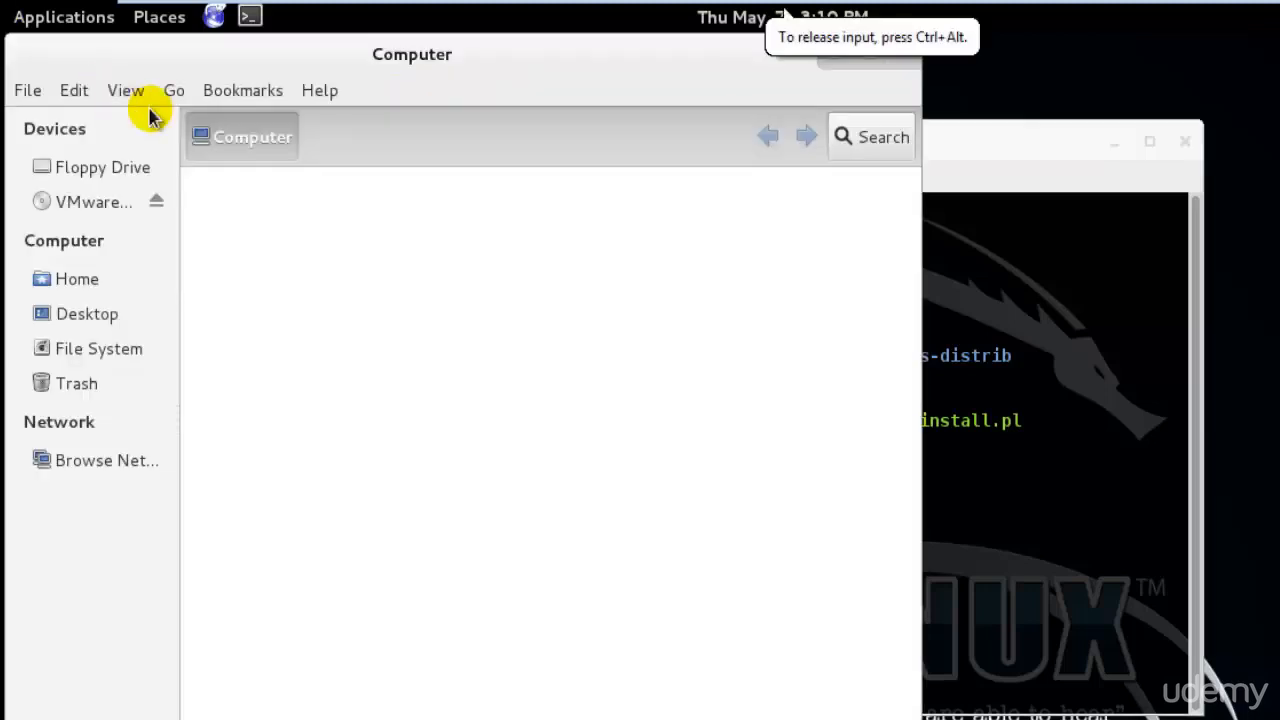
left_click(80, 279)
double_click(450, 215)
left_click(791, 320)
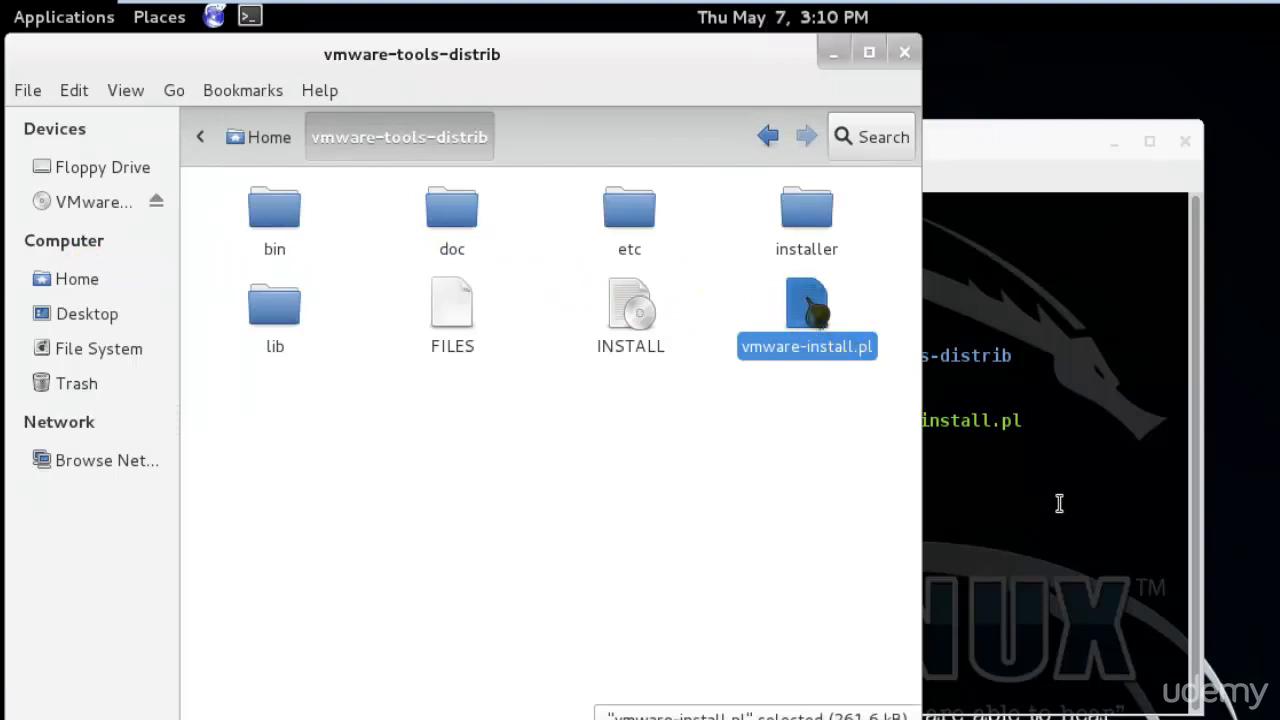
left_click(1099, 470)
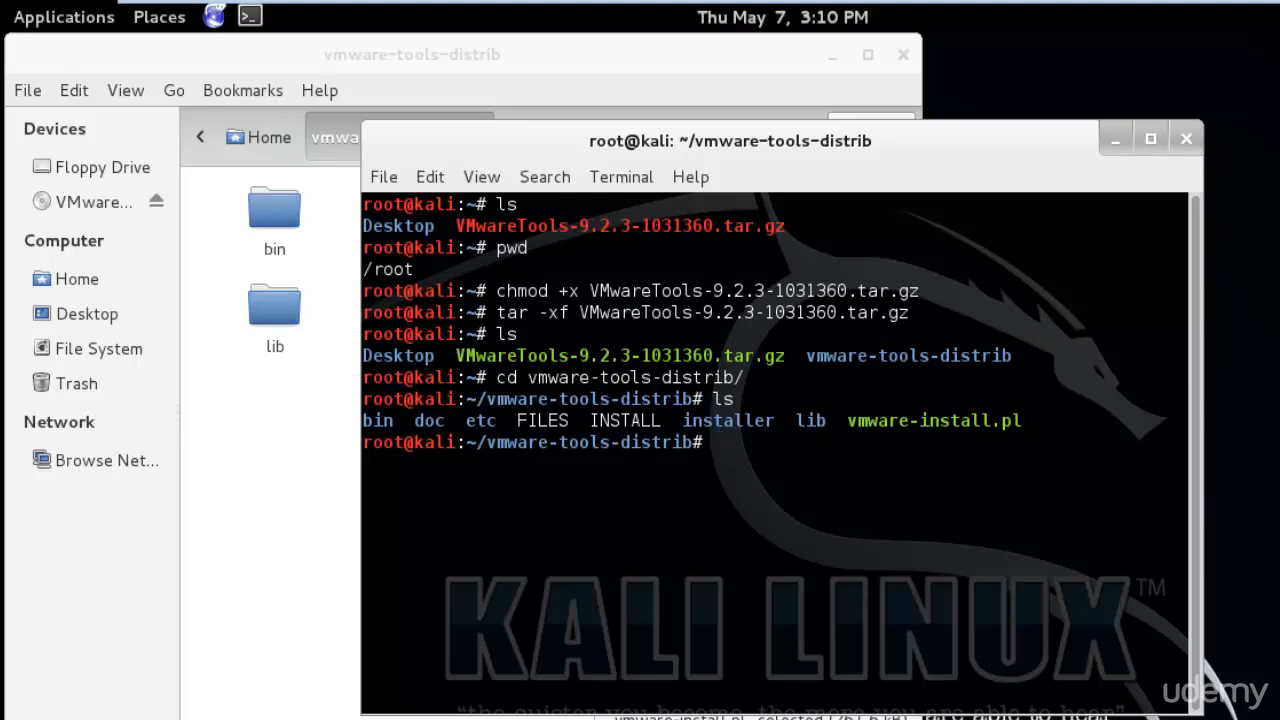
- Run ./vmware-install.pl and accept the default installation, library and documentation directories
type("./vmware-install.pl")
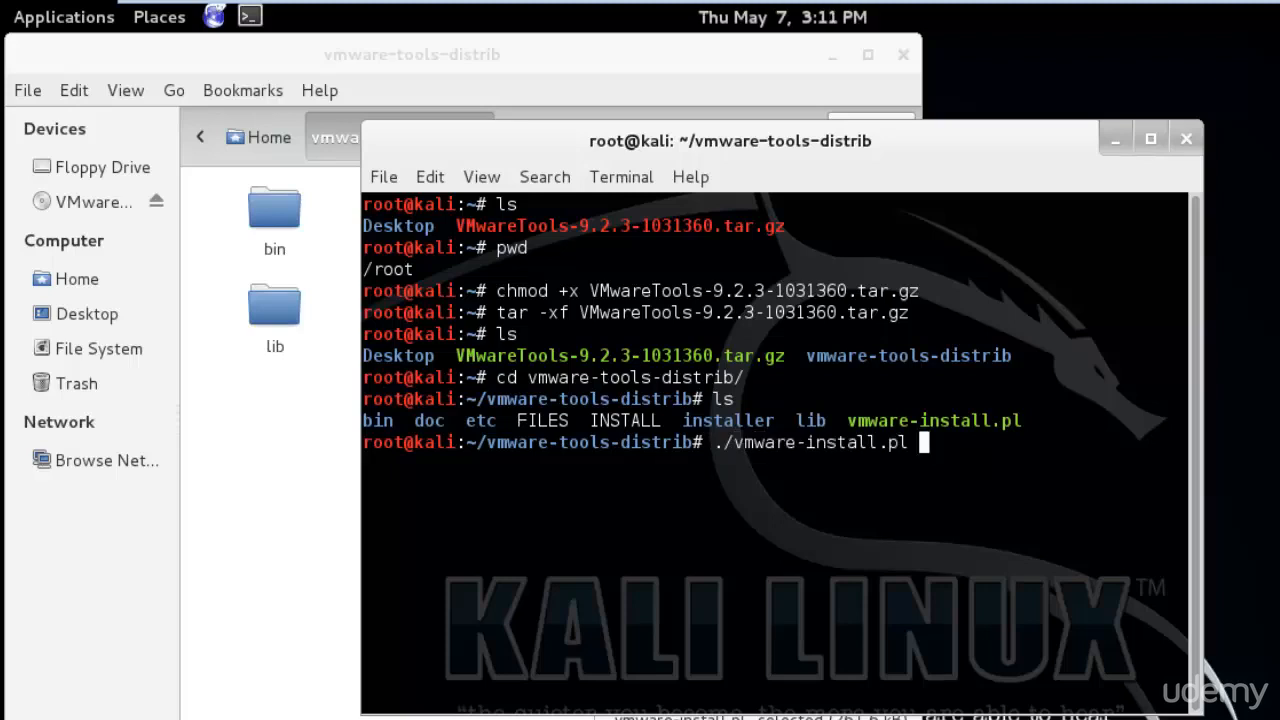
key("Return")
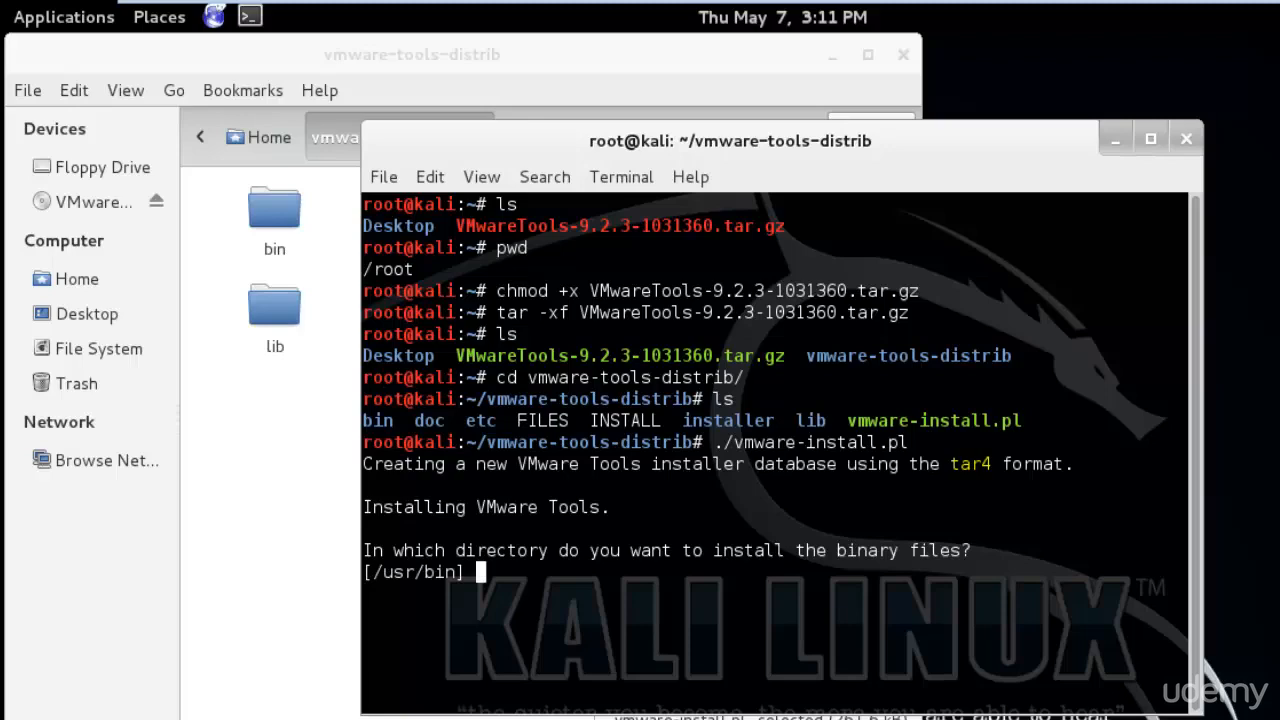
key("Return")
key("Return")
key("Return")
key("Return")
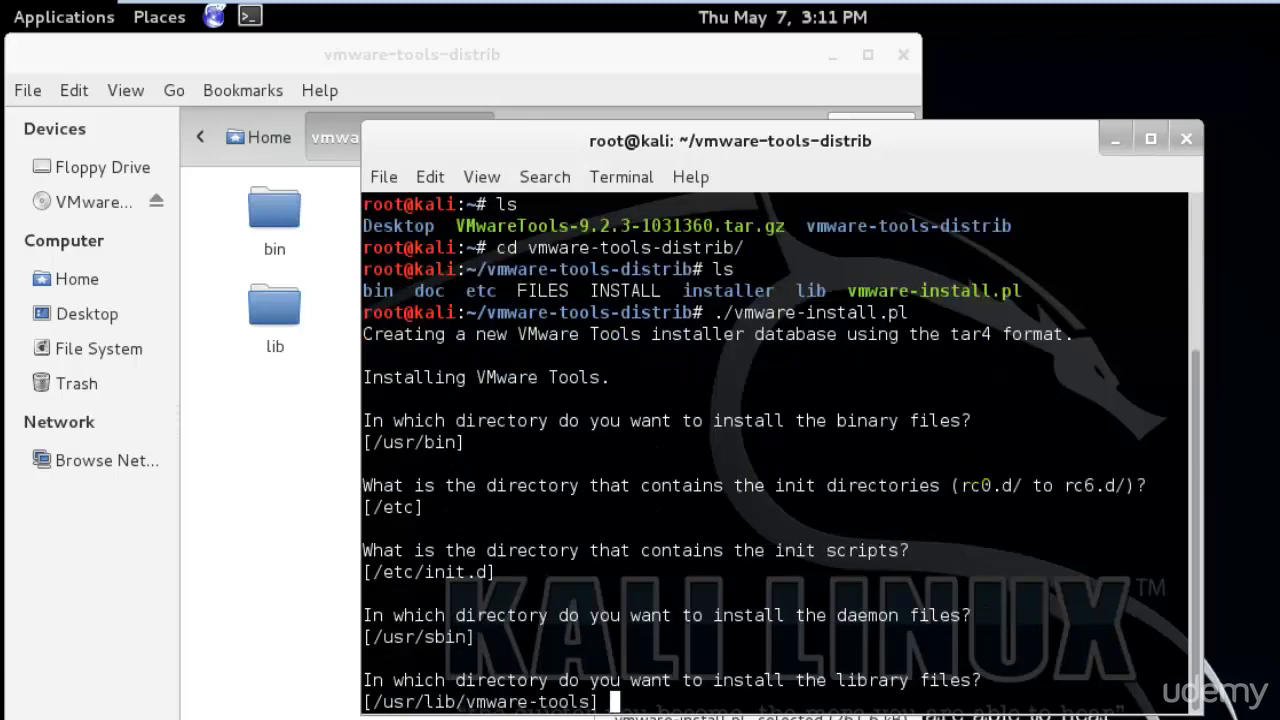
key("Return")
key("Return")
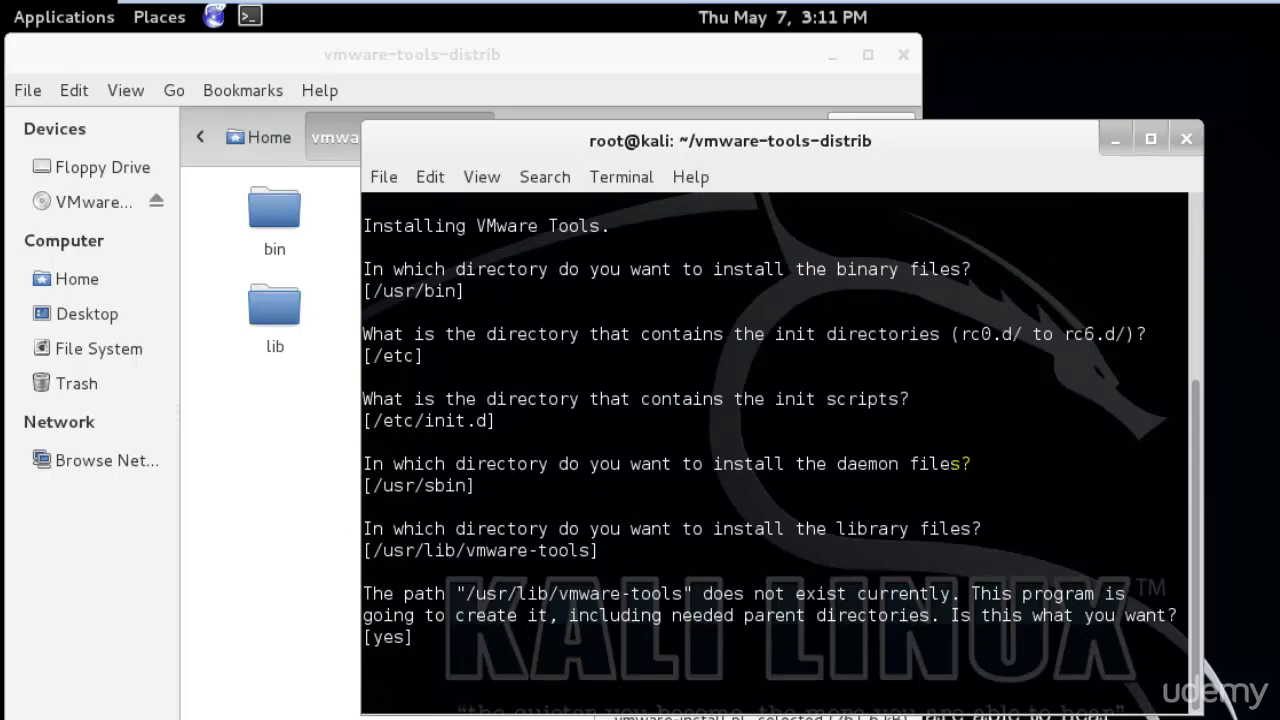
key("Return")
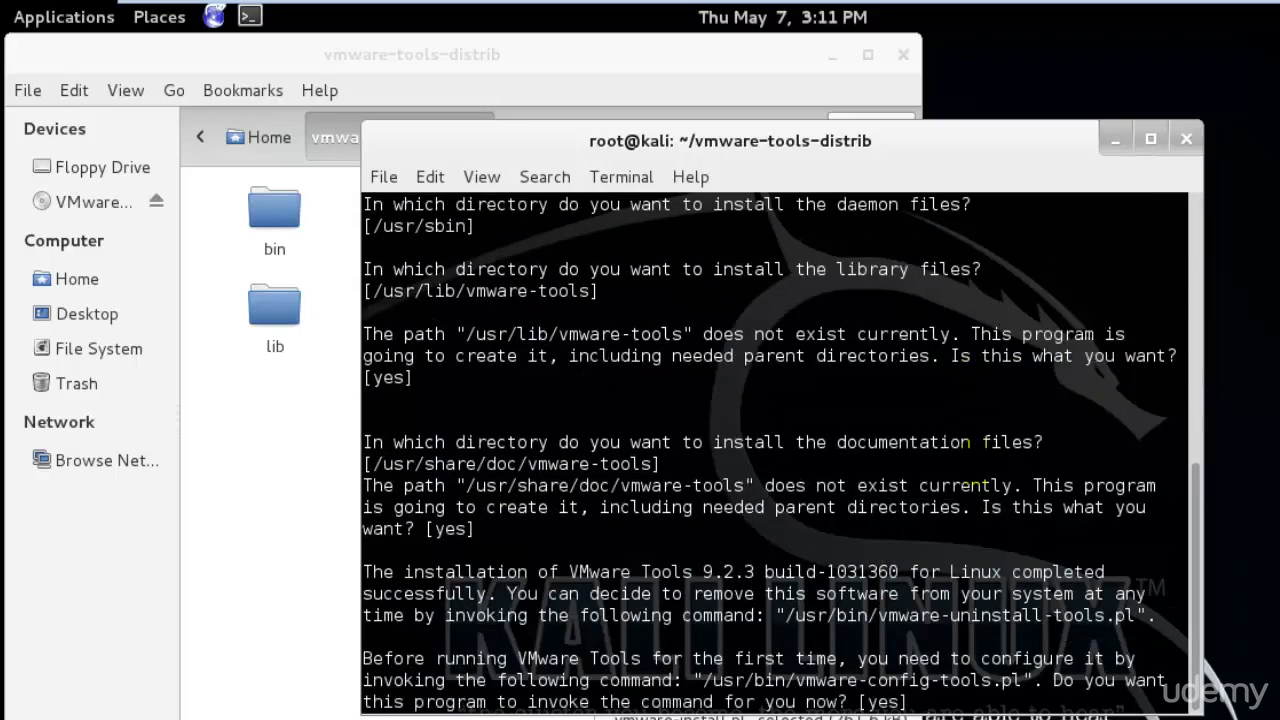
key("Return")
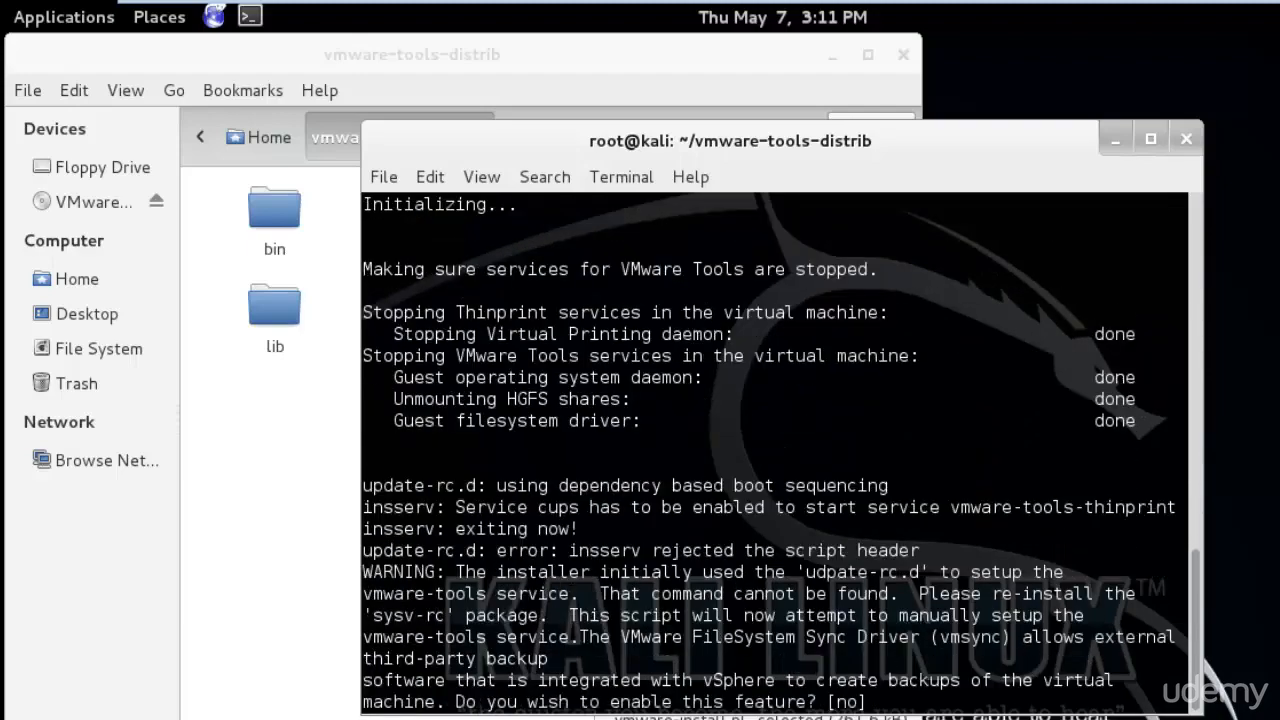
- Accept the defaults for vmsync, shared folders, the gcc path and the first kernel header prompts
key("Return")
key("Return")
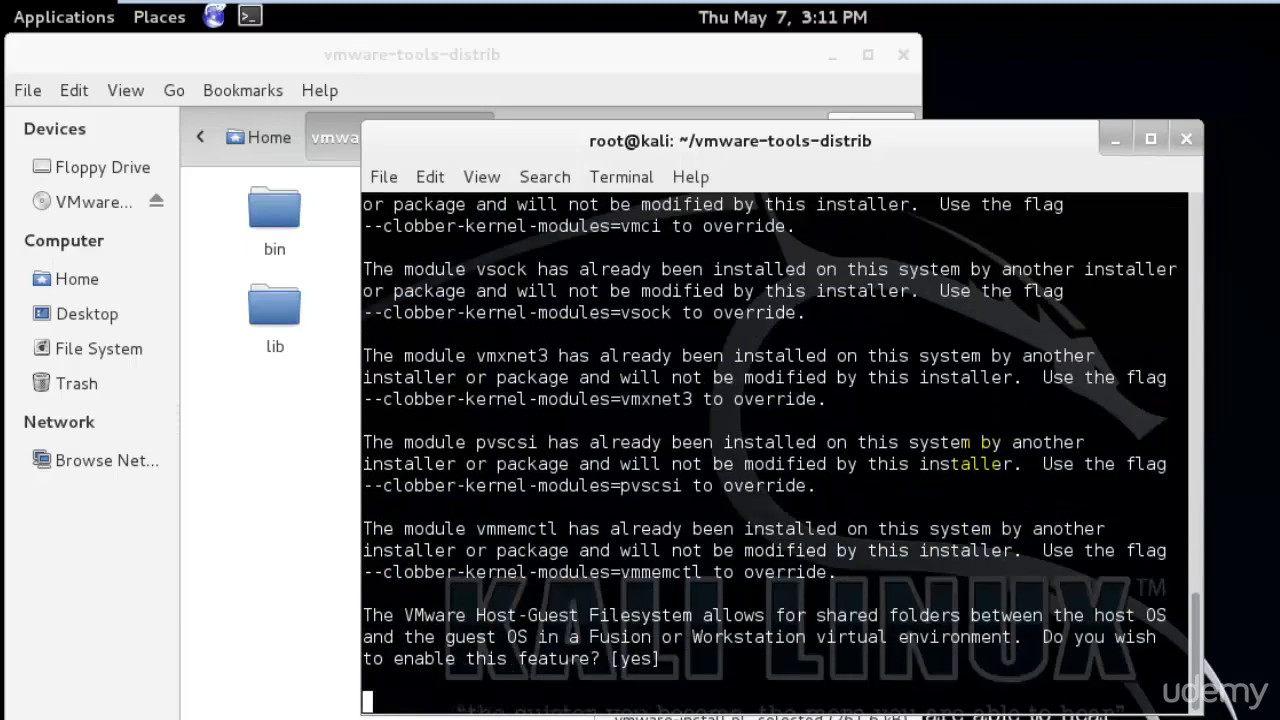
key("Return")
key("Return")
key("Return")
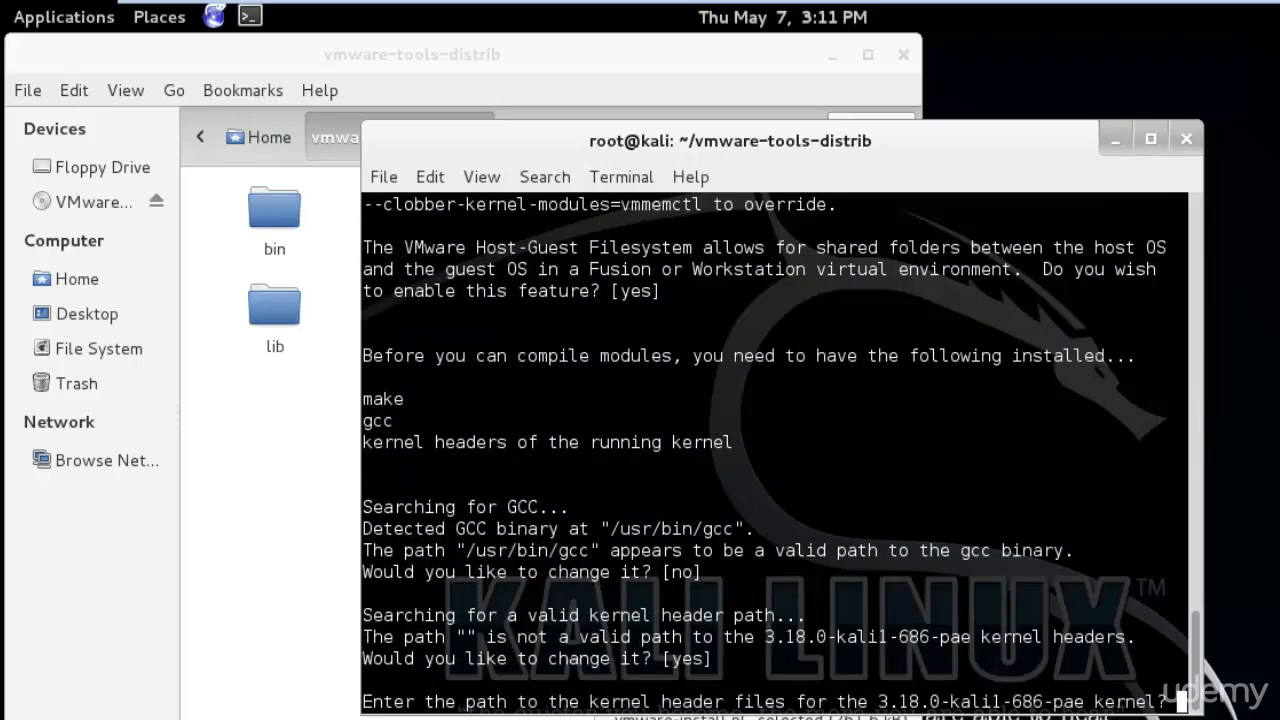
key("Return")
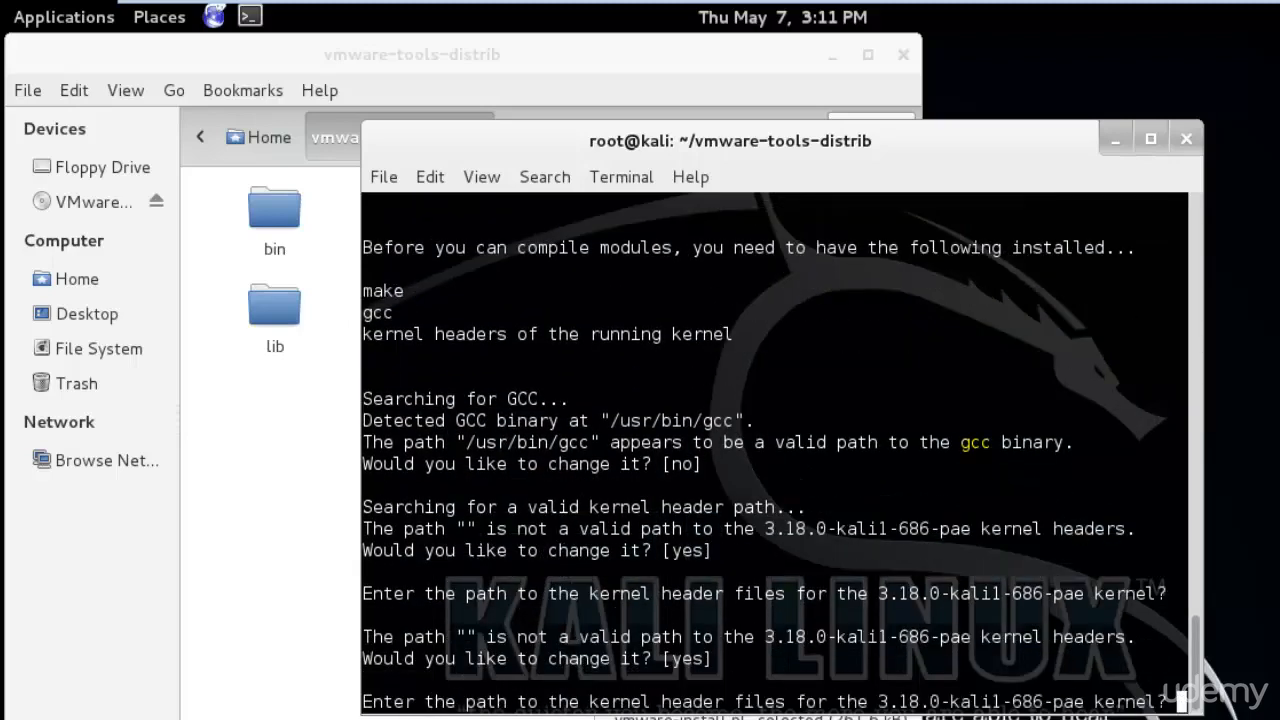
key("Return")
key("Return")
key("Return")
key("Return")
key("Return")
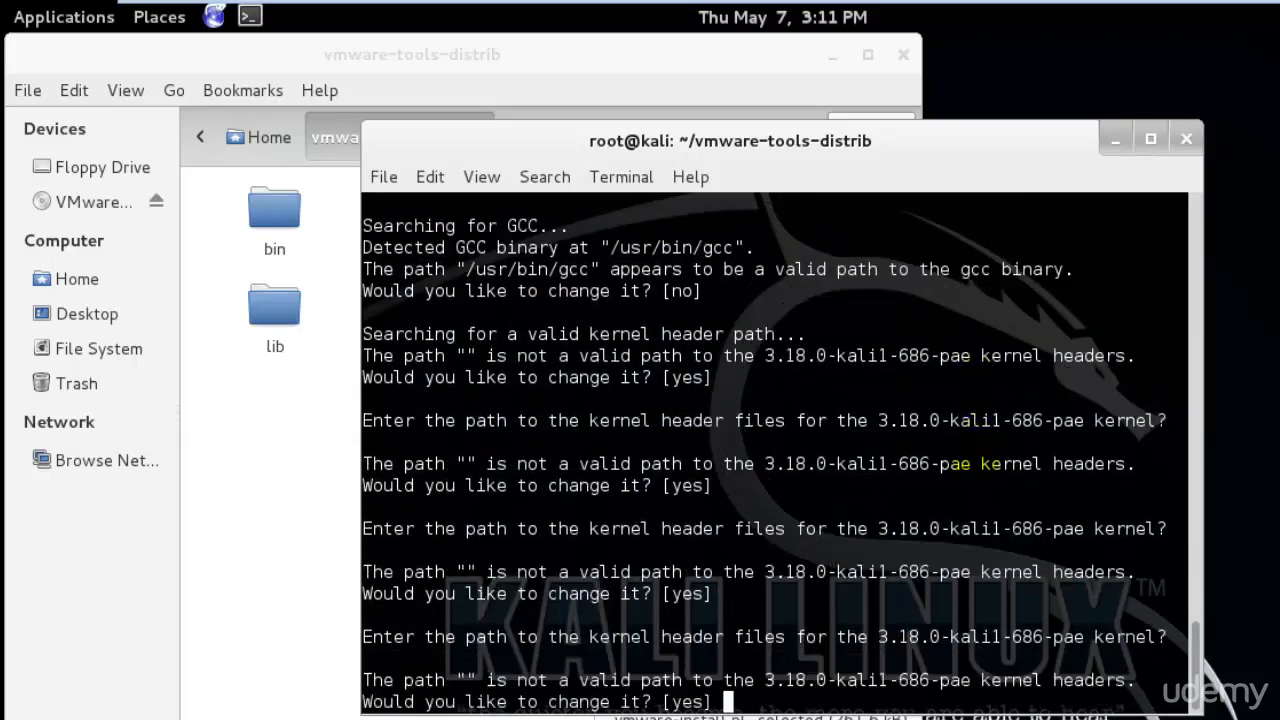
key("Return")
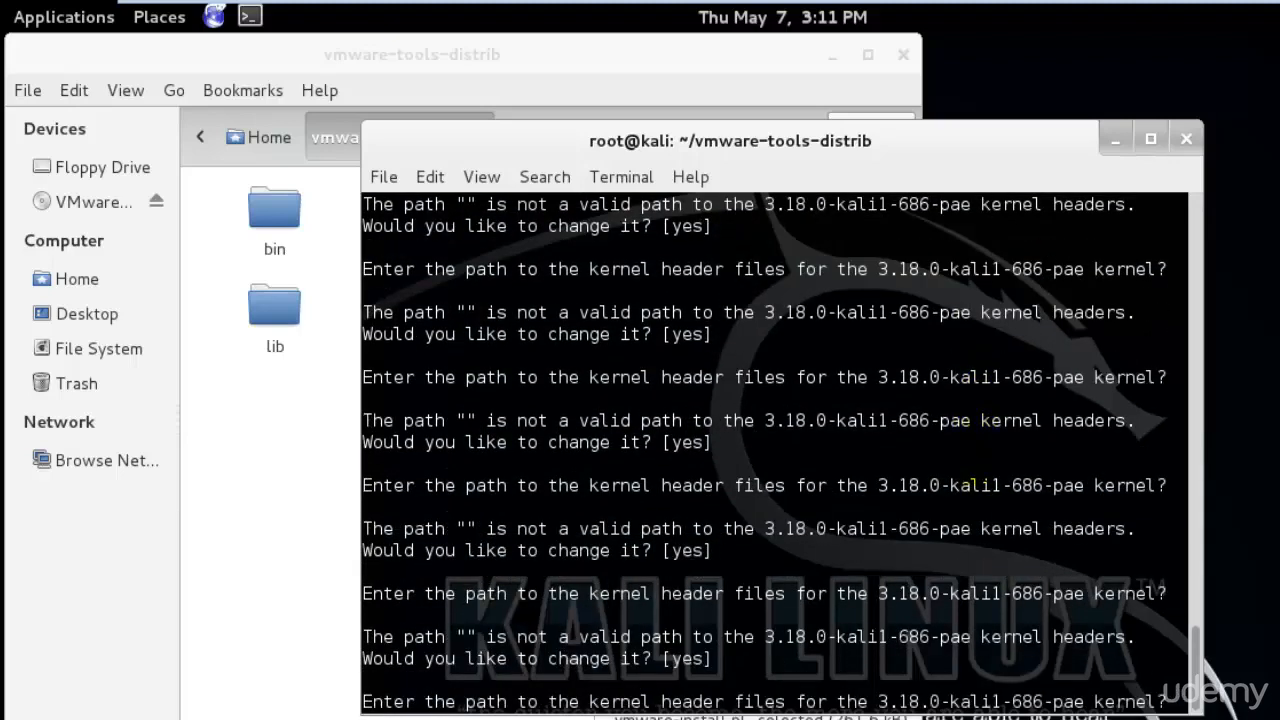
key("Return")
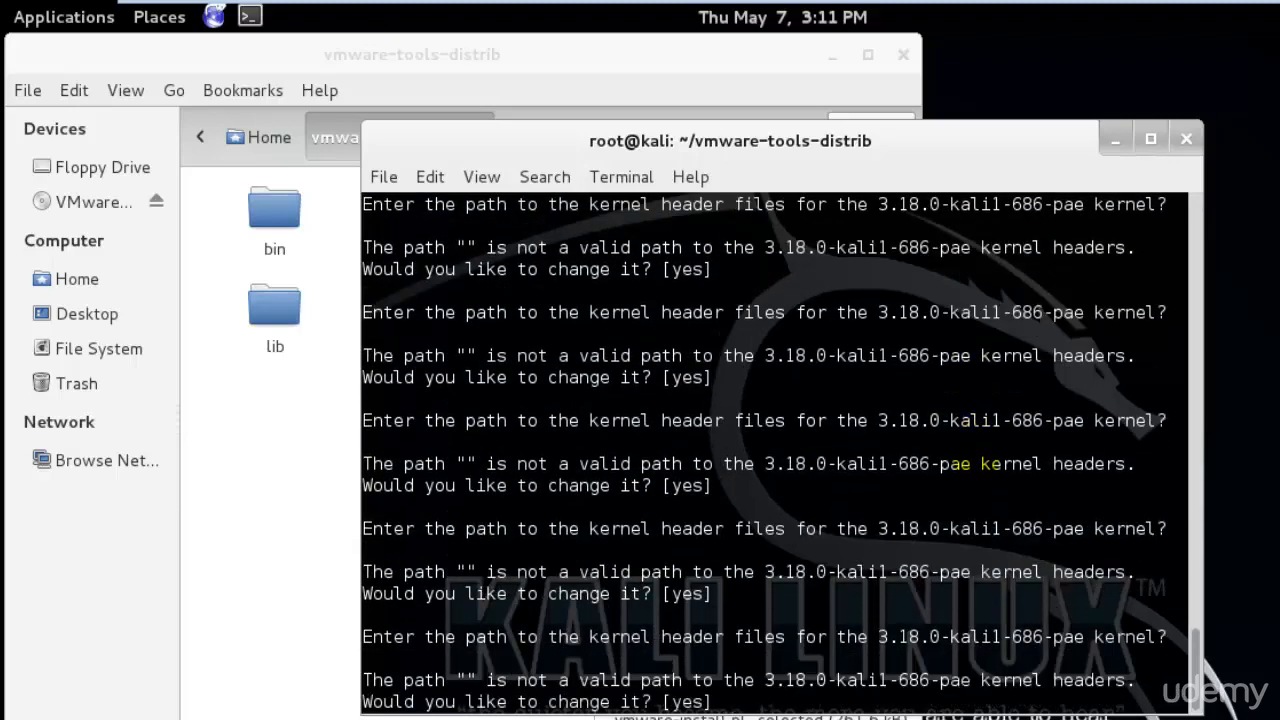
- Answer no at the kernel header path prompt and accept the remaining defaults to finish configuration
type("no")
key("Return")
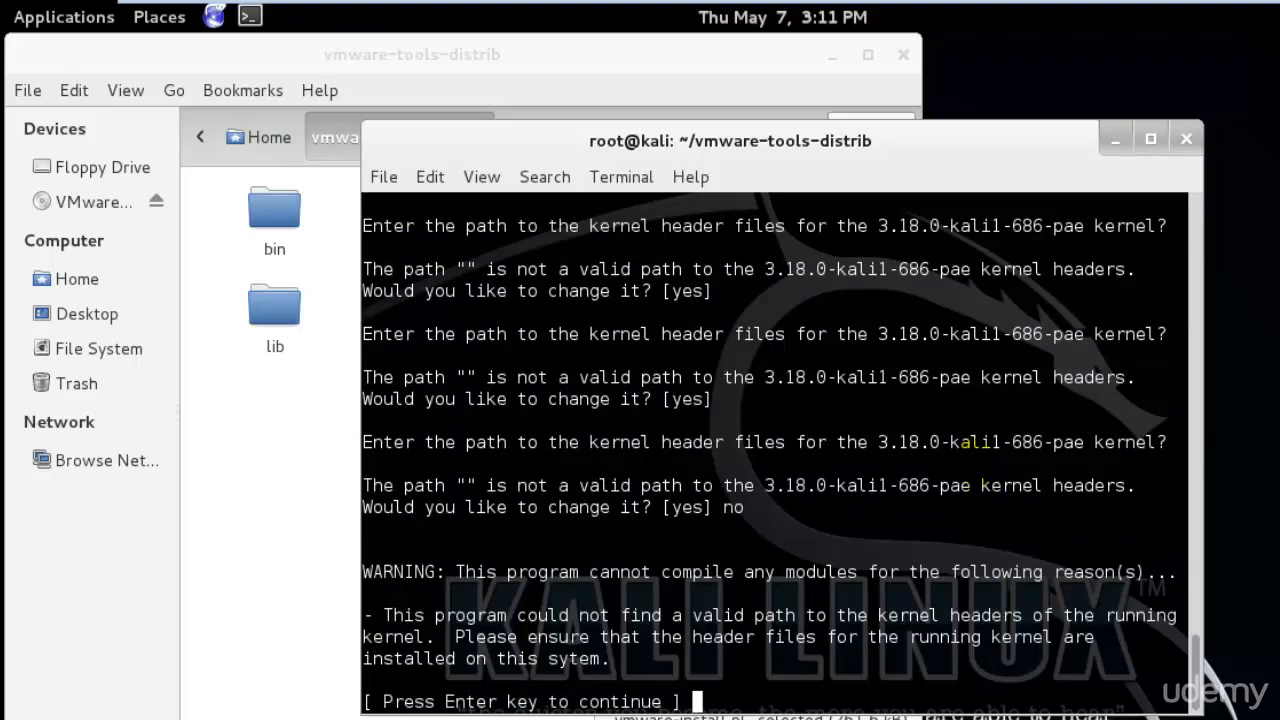
key("Return")
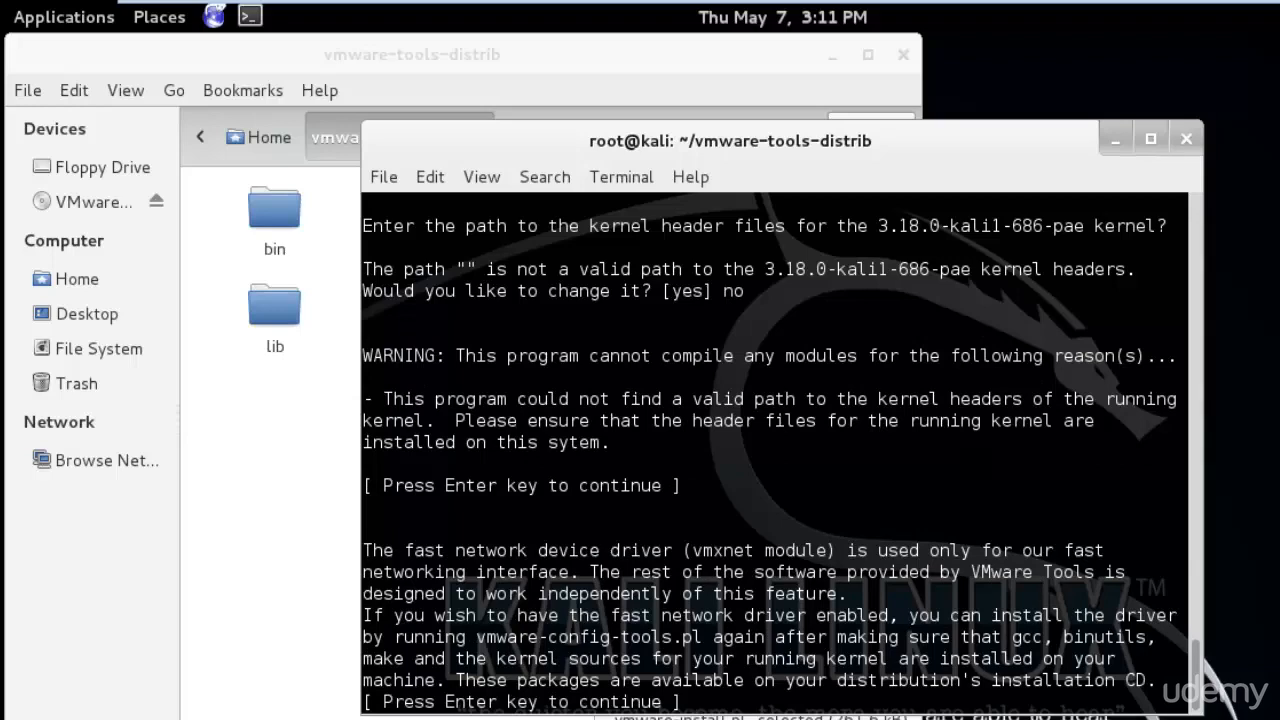
key("Return")
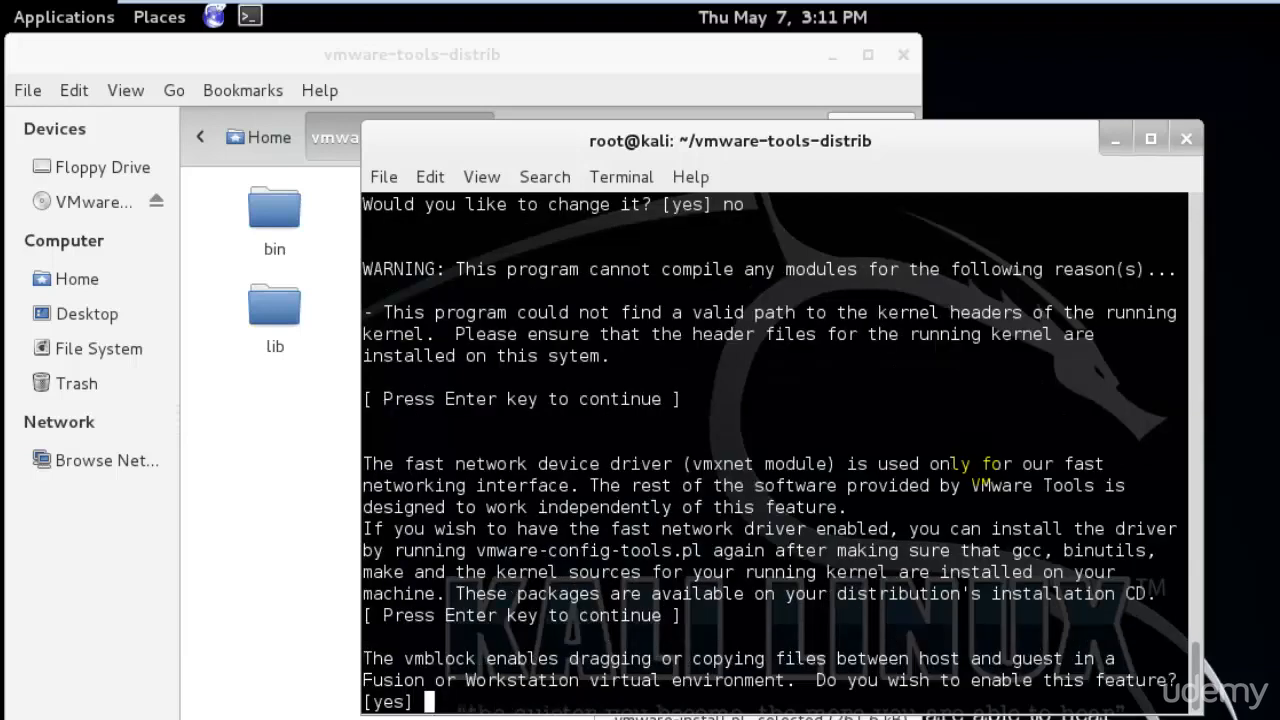
key("Return")
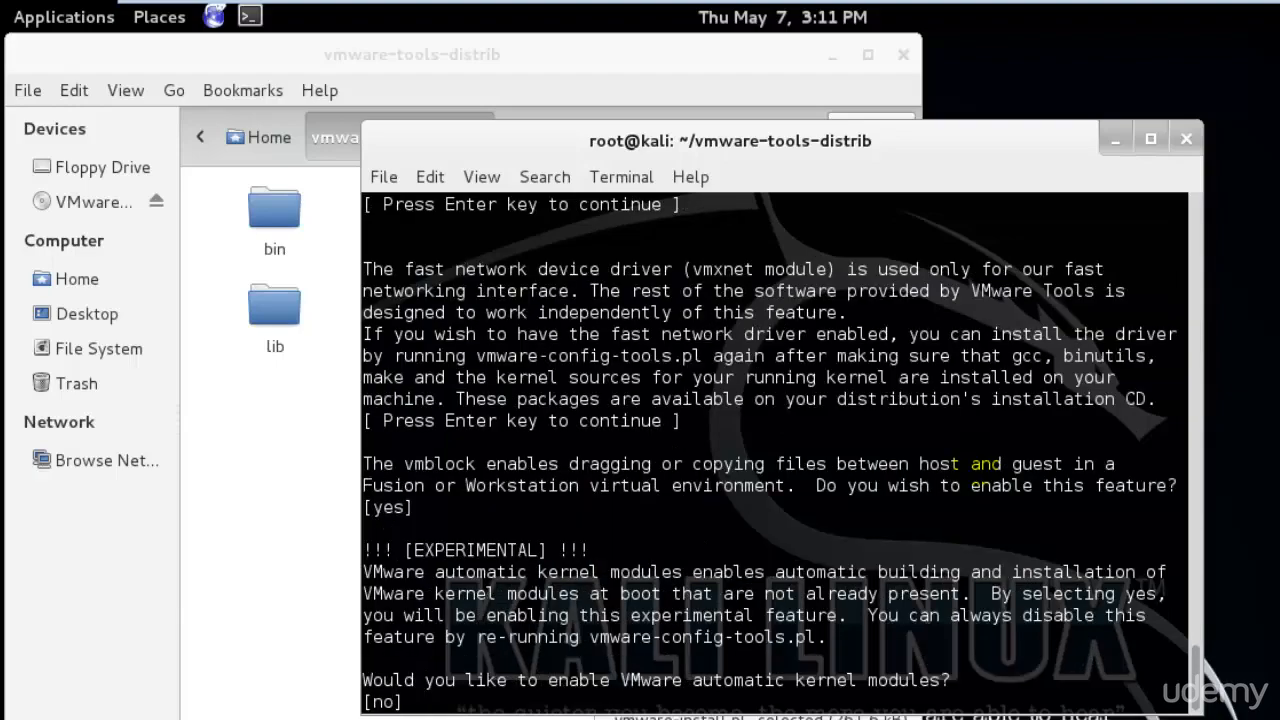
key("Return")
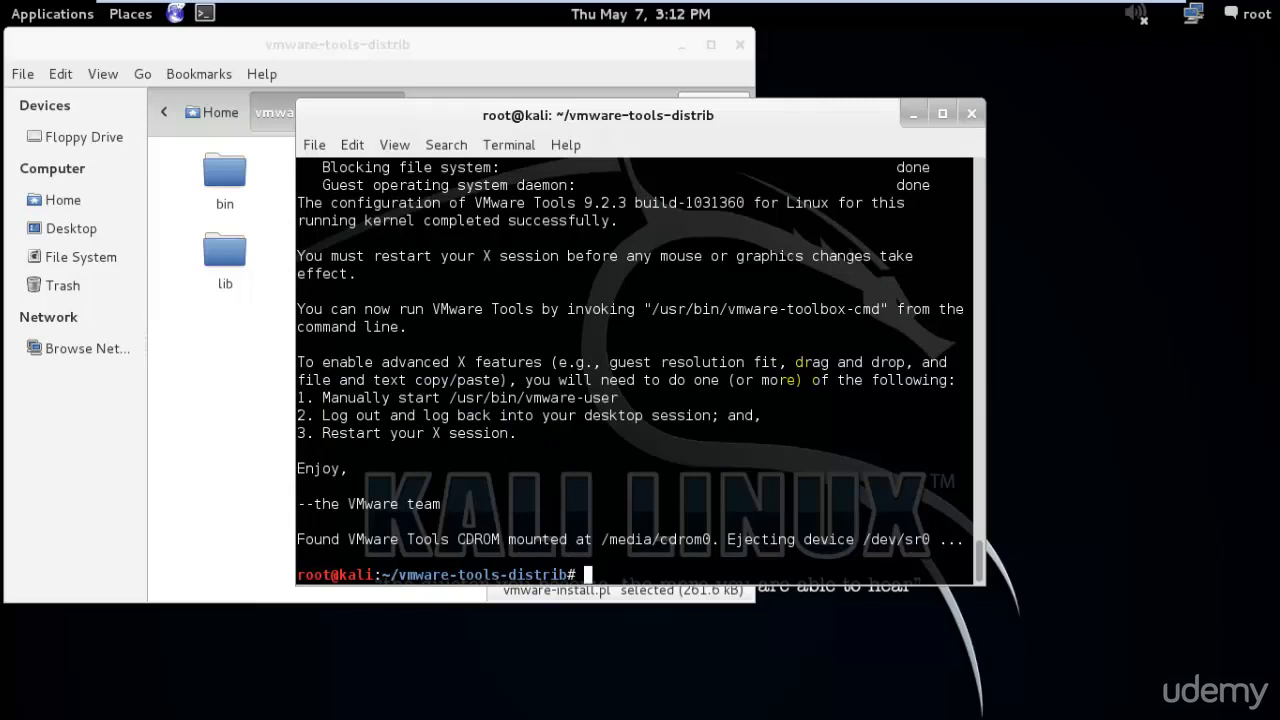
- Close the terminal and delete vmware-tools-distrib and VMwareTools-9.2.3-1031360.tar.gz from Home
type("xit")
key("Return")
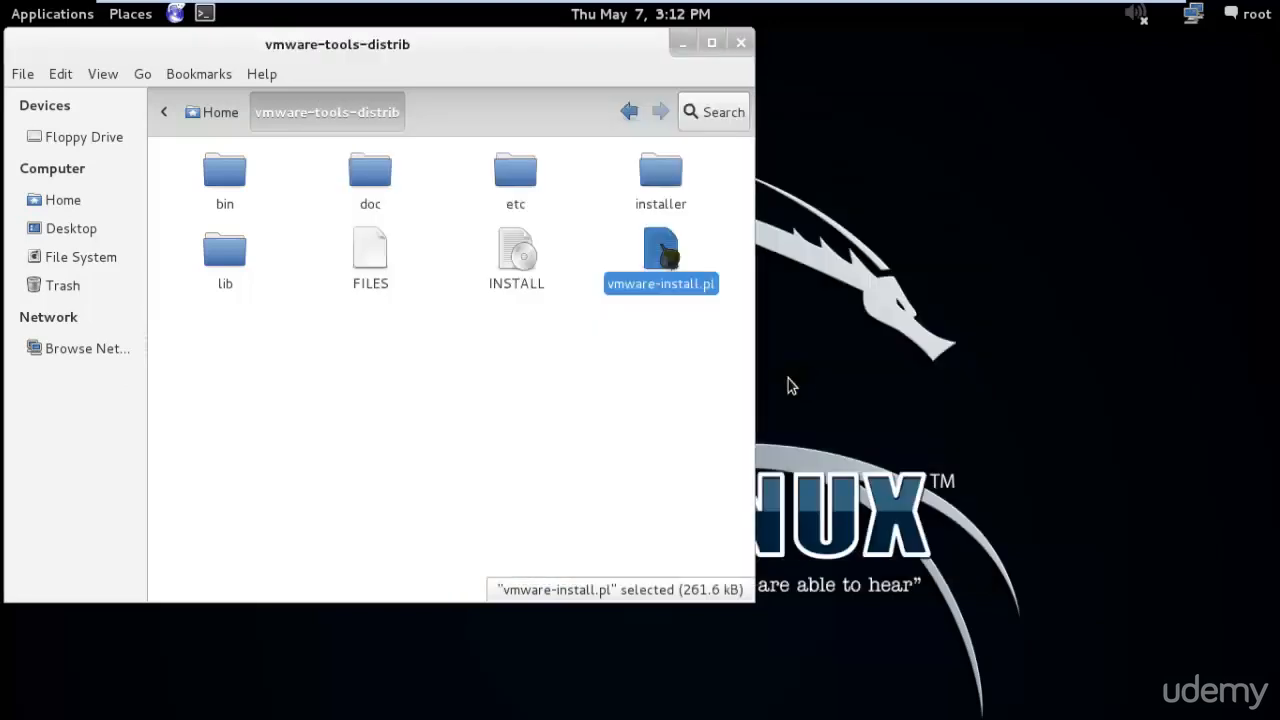
left_click_drag(600, 58, 690, 84)
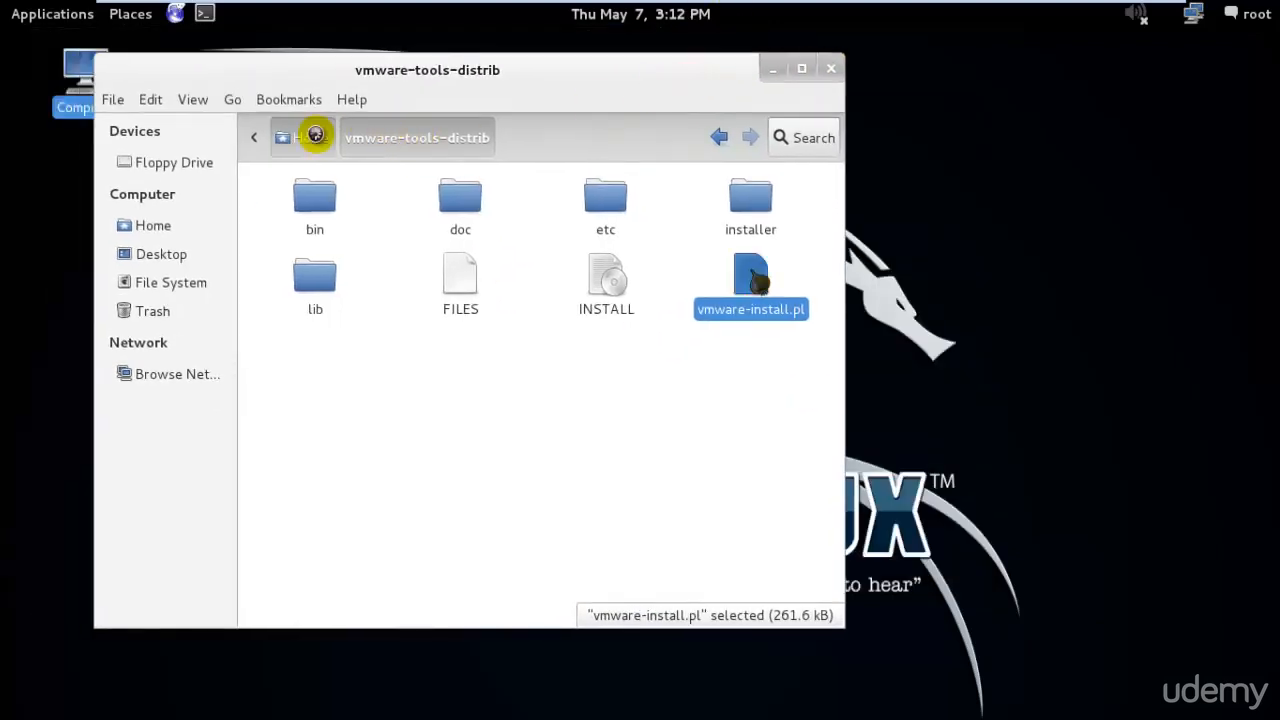
left_click(306, 137)
left_click_drag(665, 358, 477, 206)
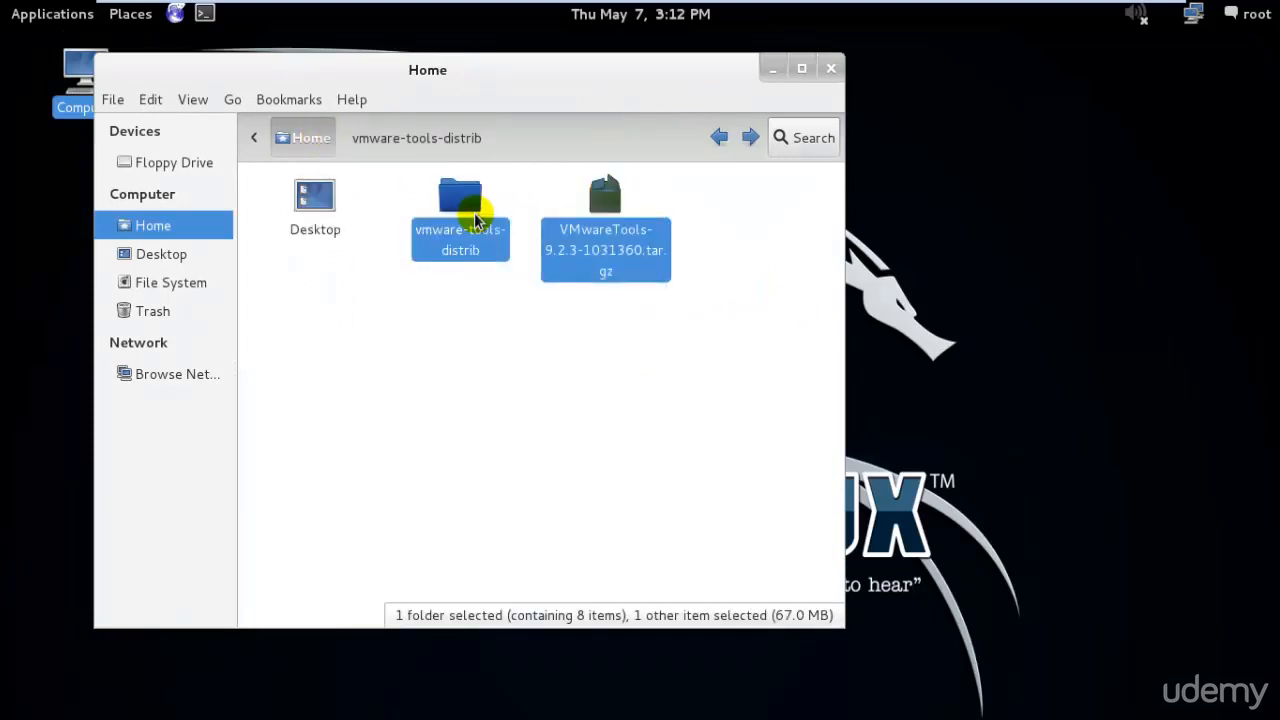
key("Delete")
left_click(830, 68)
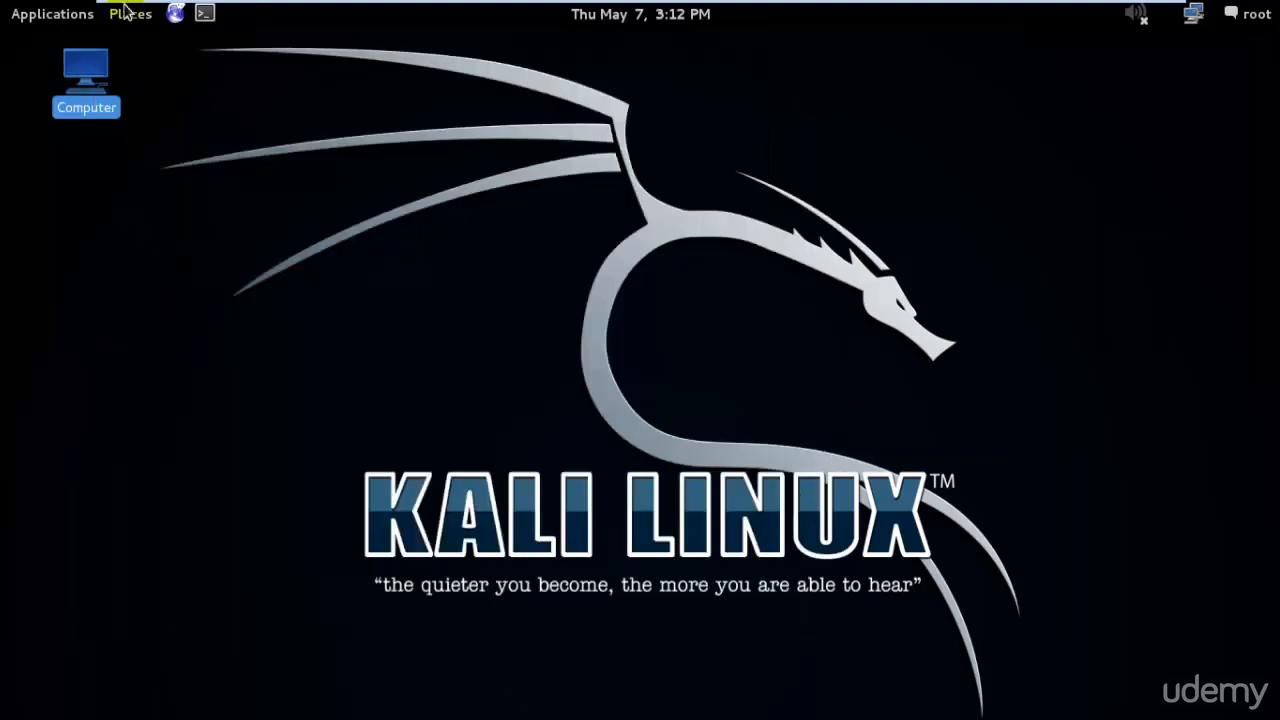
- Run reboot in a new terminal to restart Kali
left_click(207, 11)
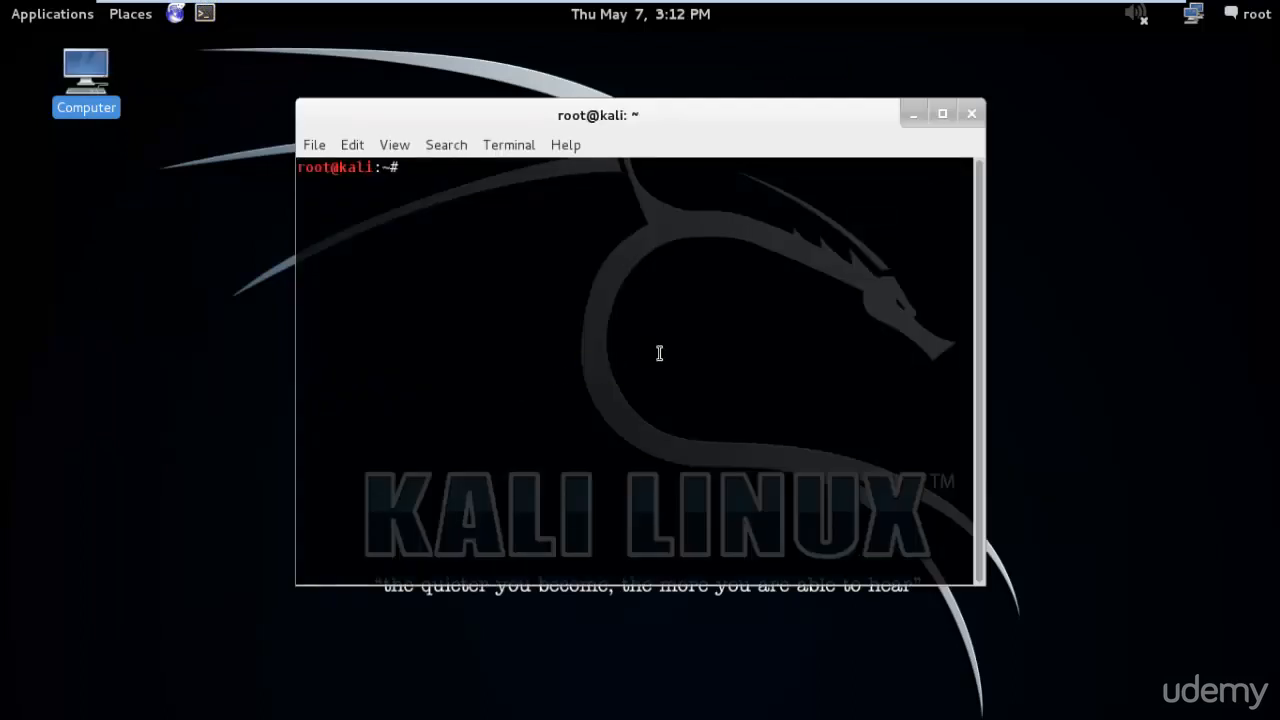
type("reboot")
key("Return")
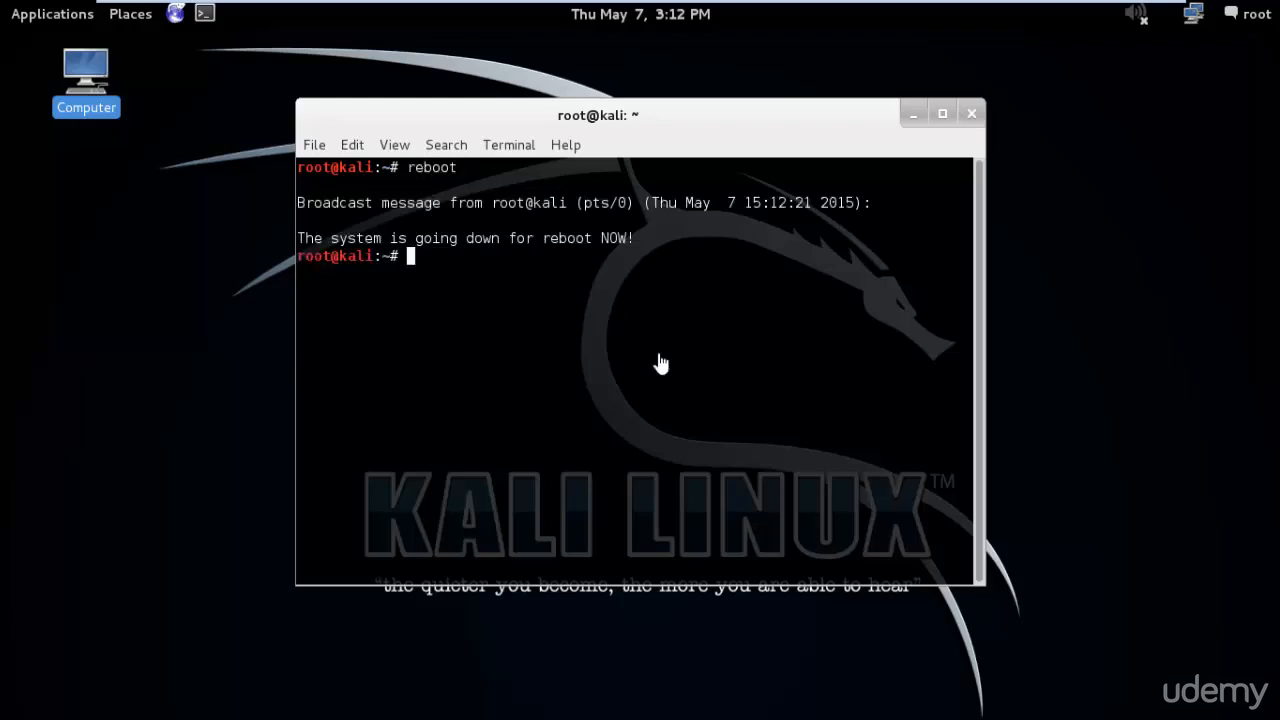
- Exit full-screen mode and boot the normal 3.18.0-kali1-686-pae kernel entry from GRUB
mouse_move(1063, 3)
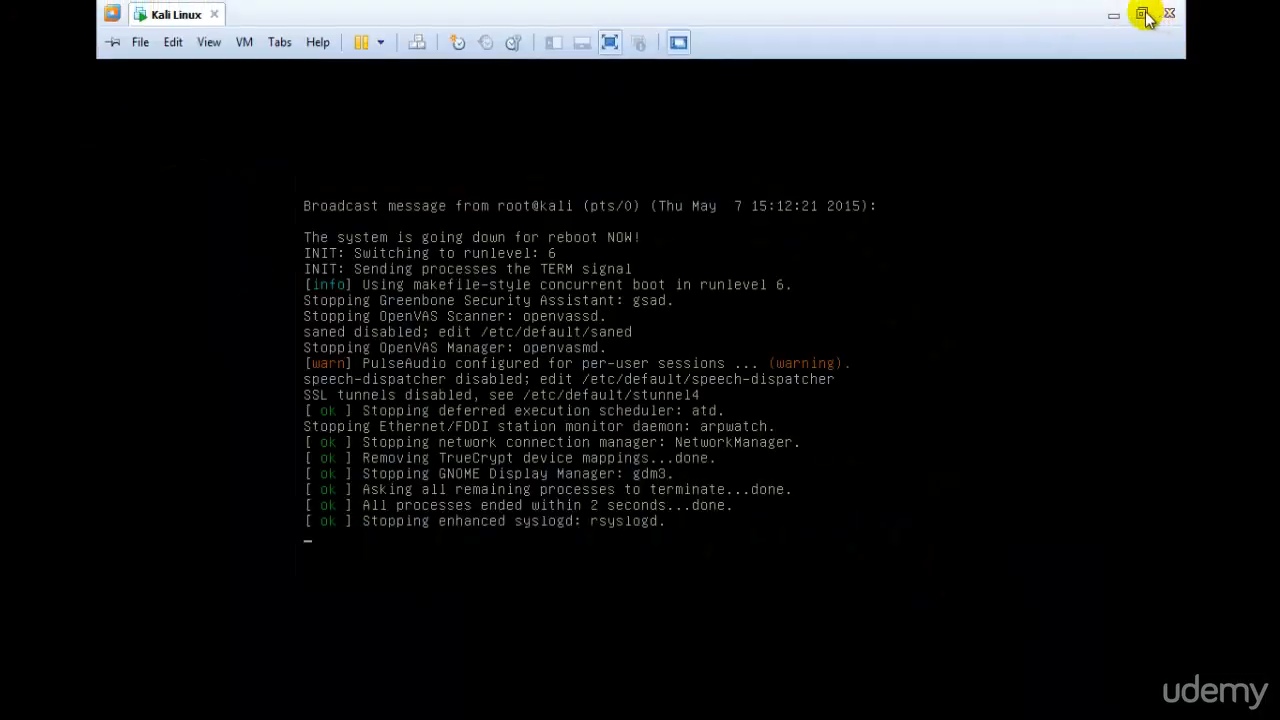
left_click(1142, 14)
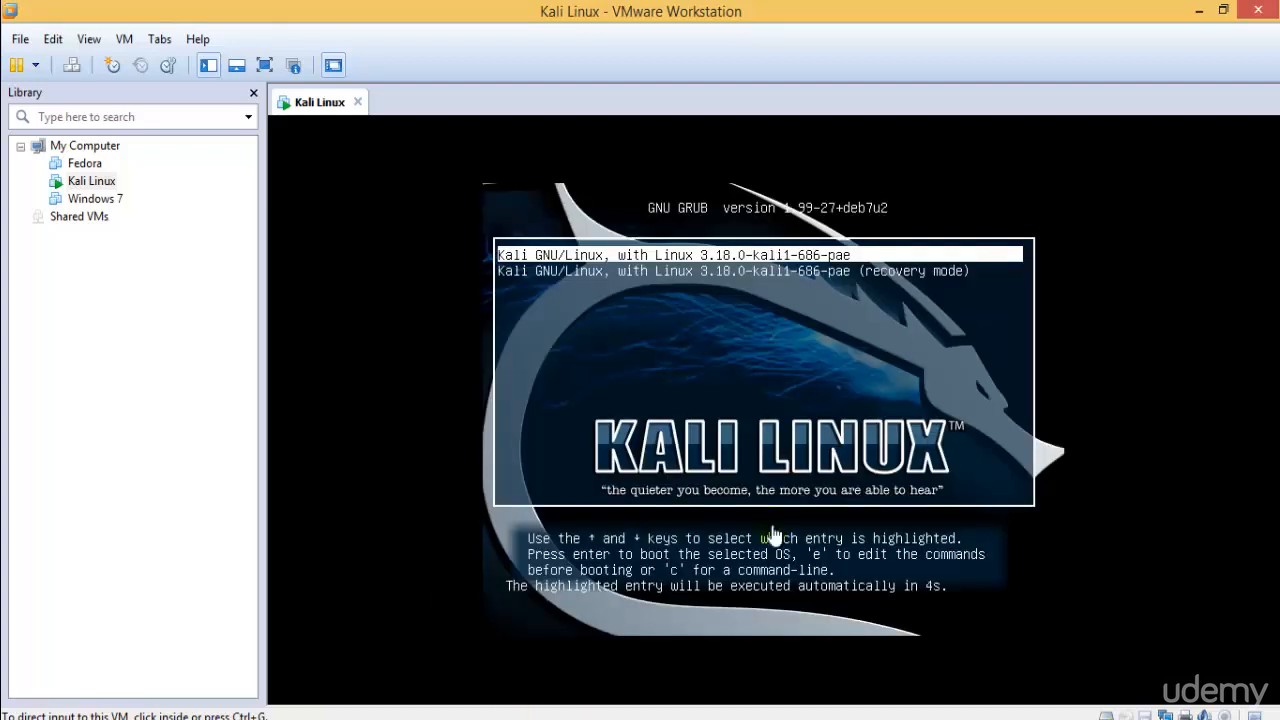
left_click(826, 345)
key("Down")
key("Up")
key("Return")
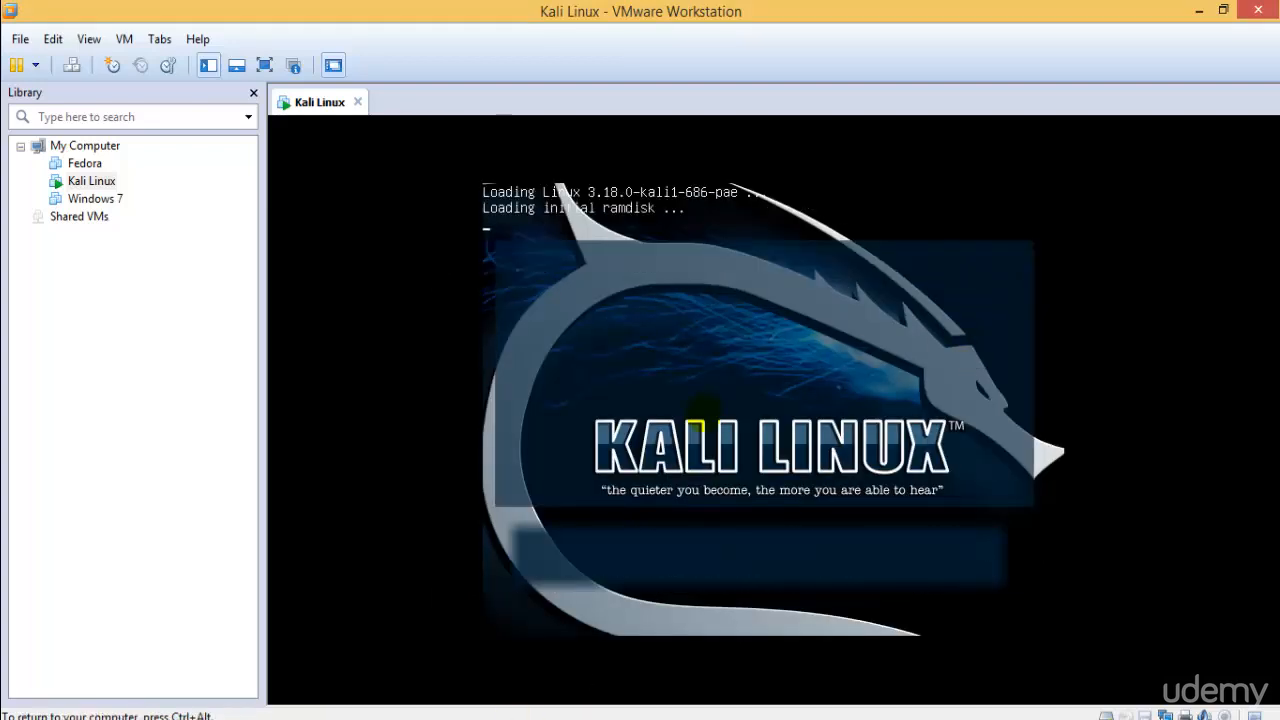